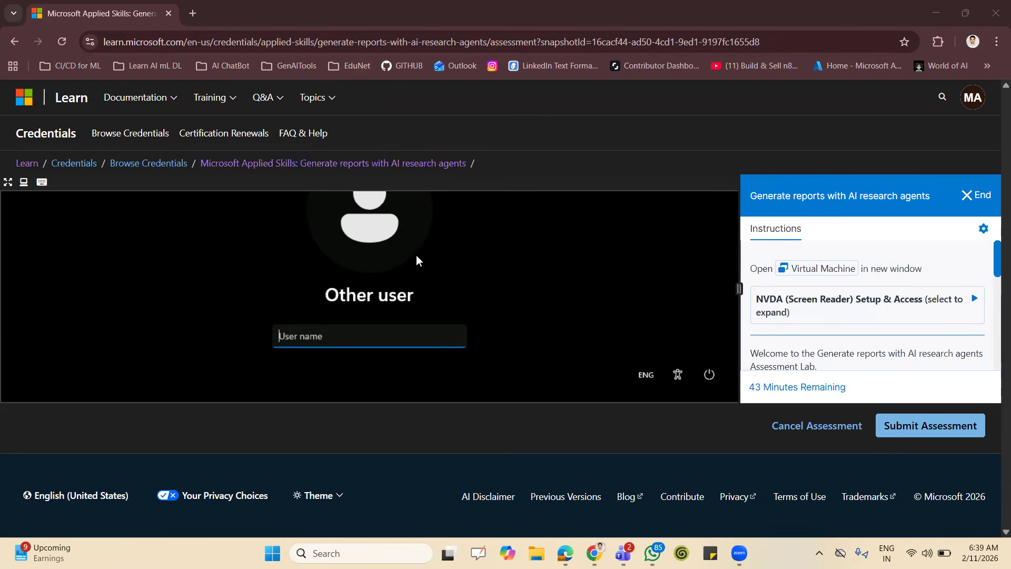
click(348, 11)
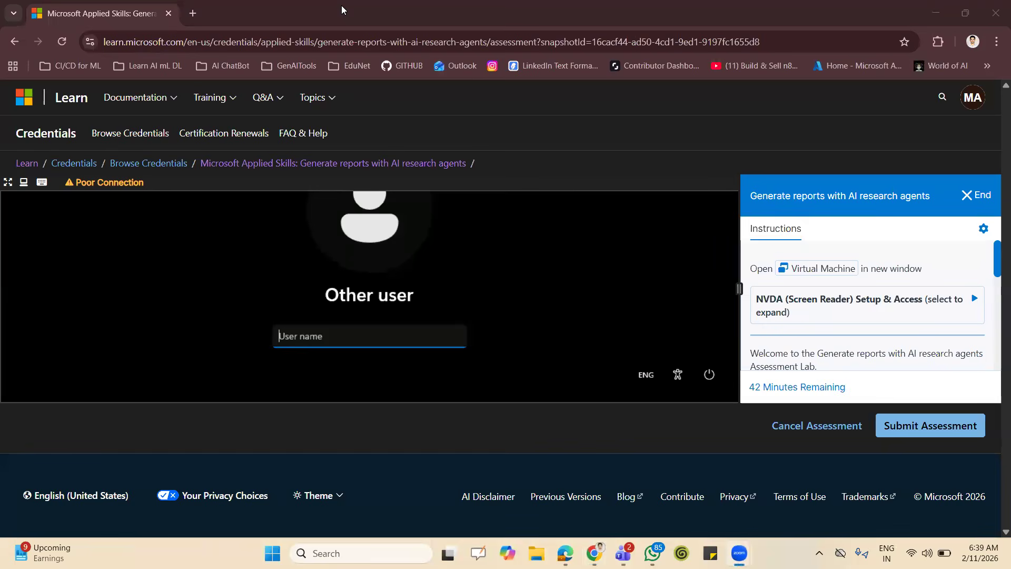
click(769, 12)
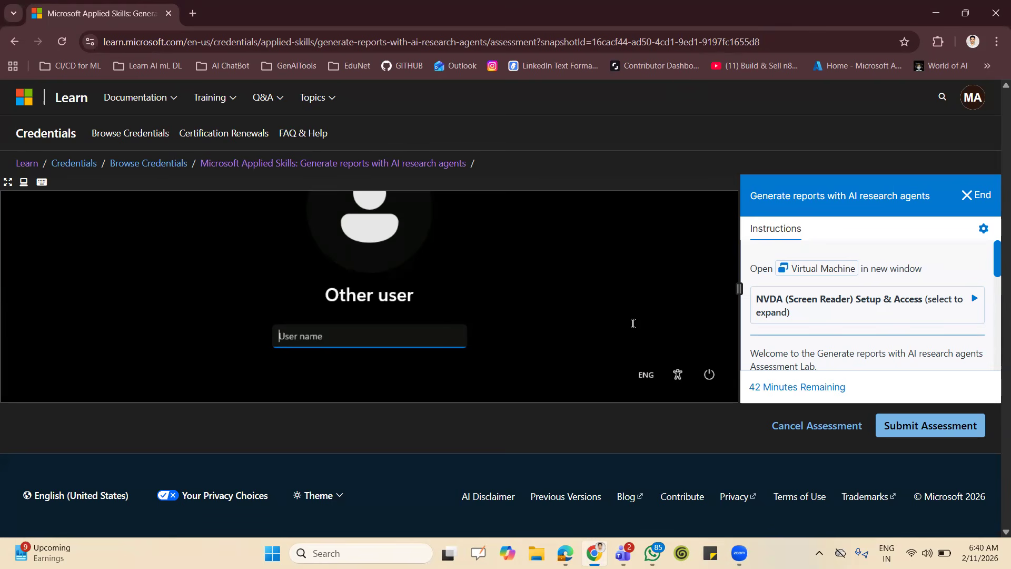
Expand the Step 1 instructions and log into the virtual machine as User1 with the supplied password.
scroll(874, 316, down, 2)
scroll(874, 316, down, 6)
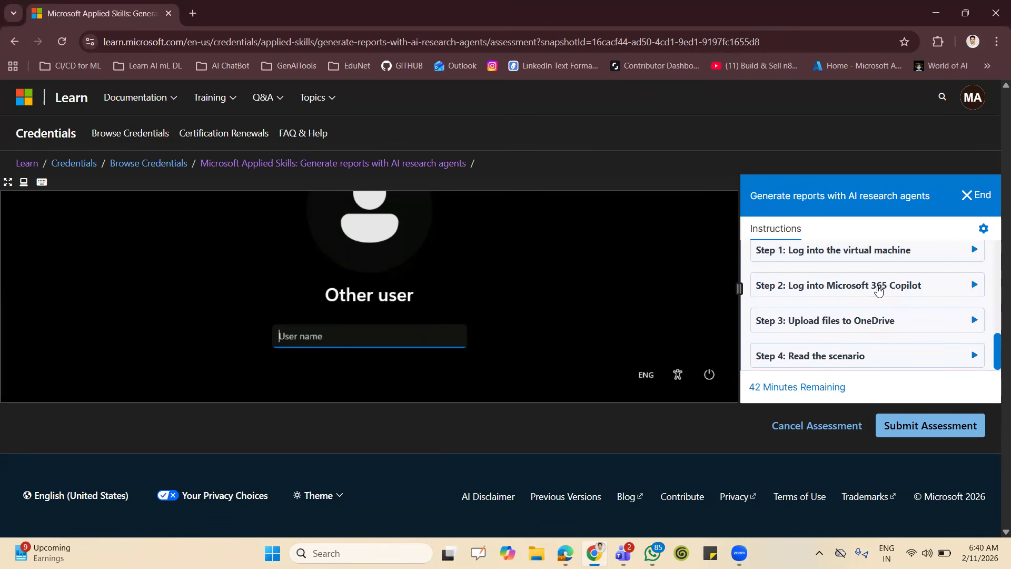
click(907, 250)
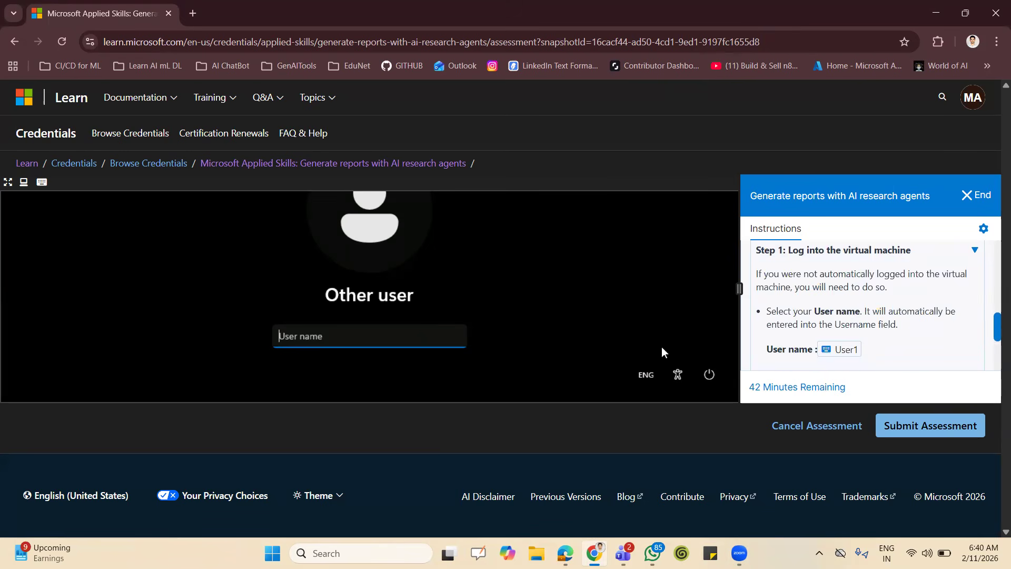
click(854, 351)
key(Tab)
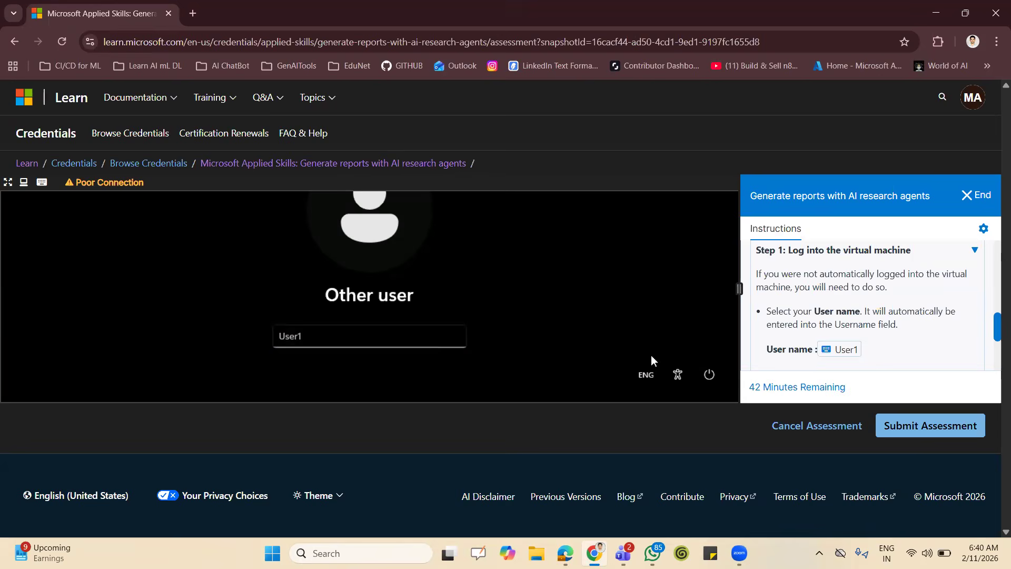
scroll(864, 342, down, 2)
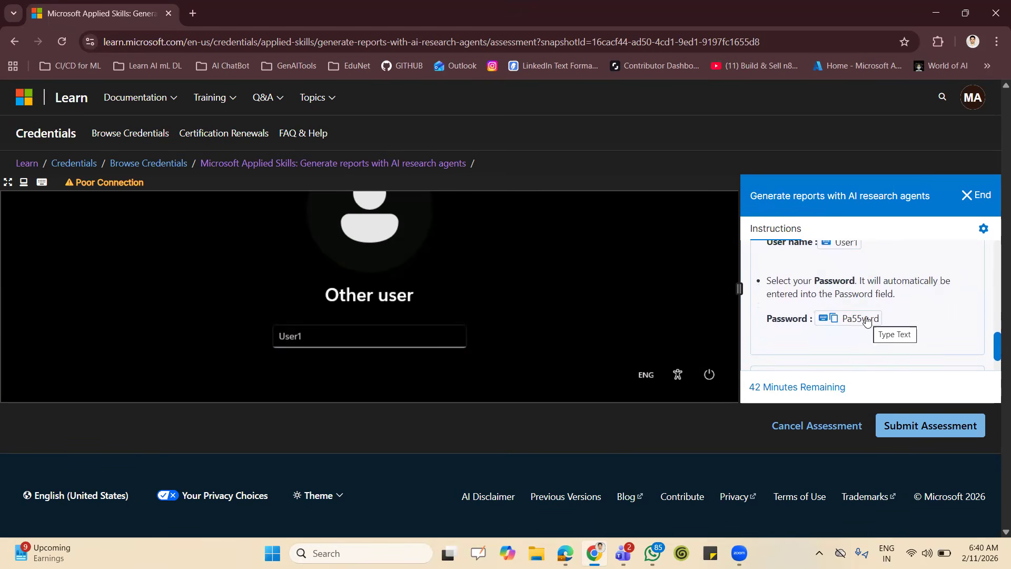
click(868, 322)
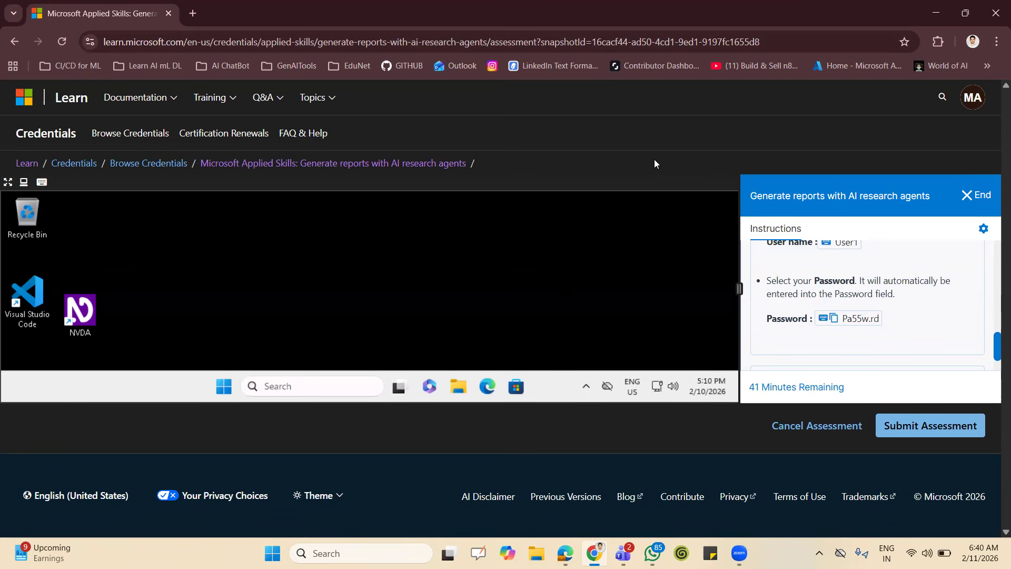
click(937, 16)
click(594, 553)
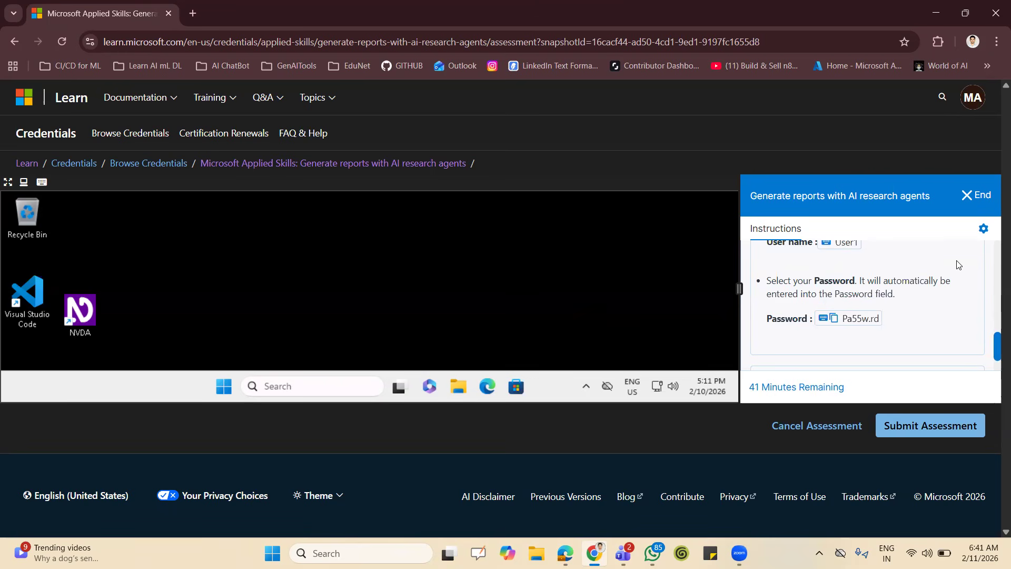
Collapse the Step 1 instructions and expand Step 2: Log into Microsoft 365 Copilot.
scroll(960, 266, up, 3)
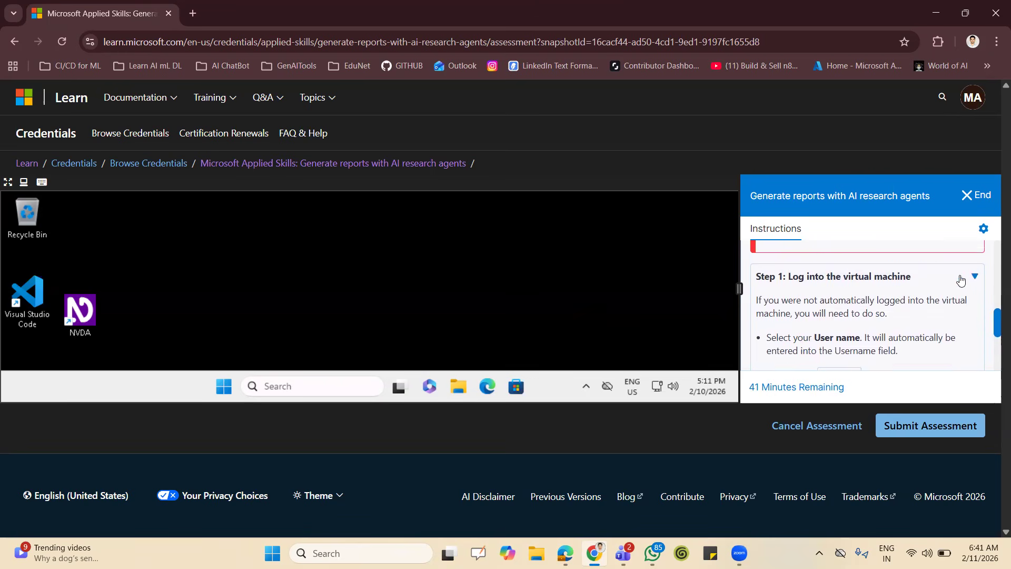
click(975, 276)
scroll(935, 308, down, 1)
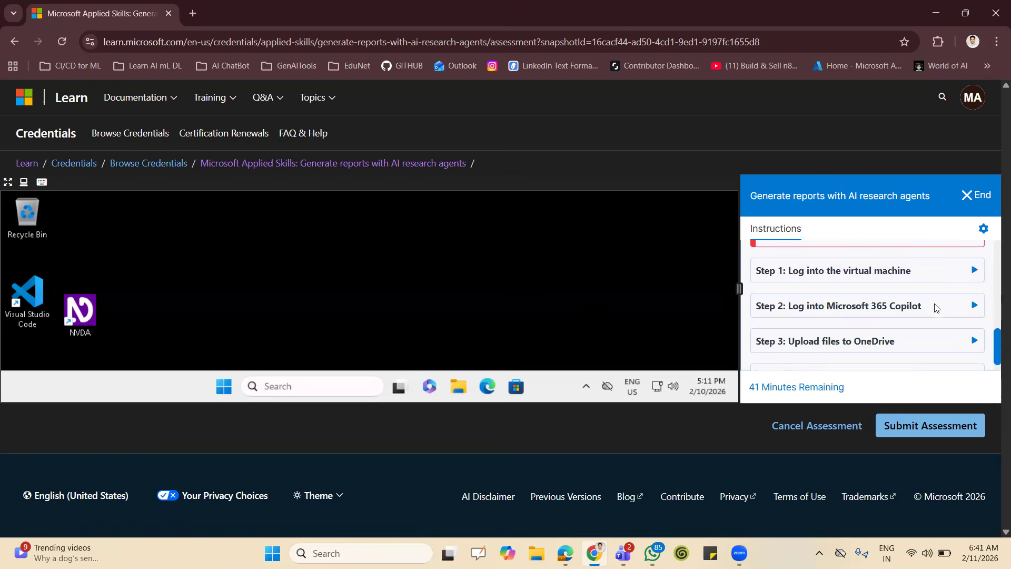
click(975, 279)
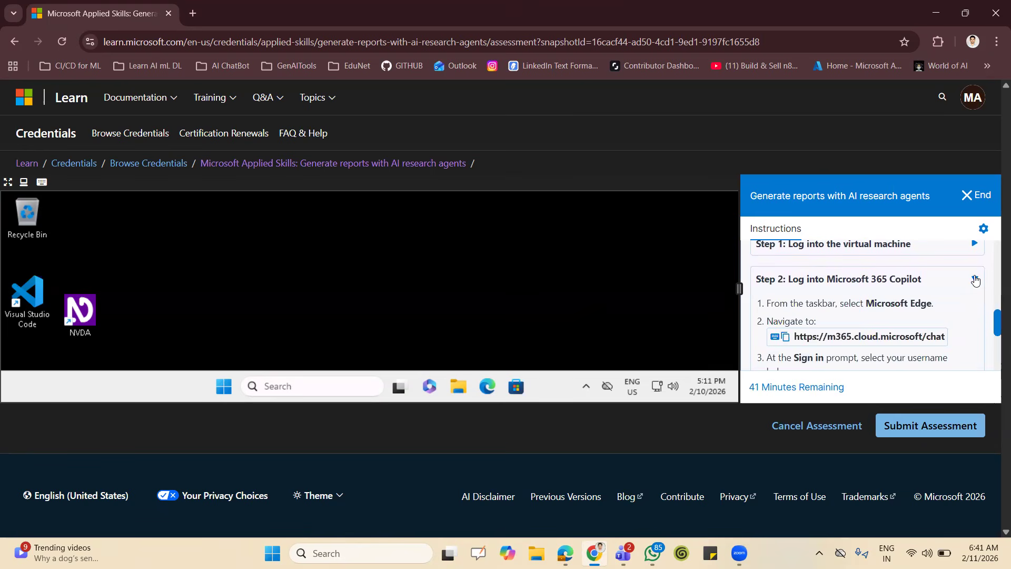
scroll(896, 319, down, 1)
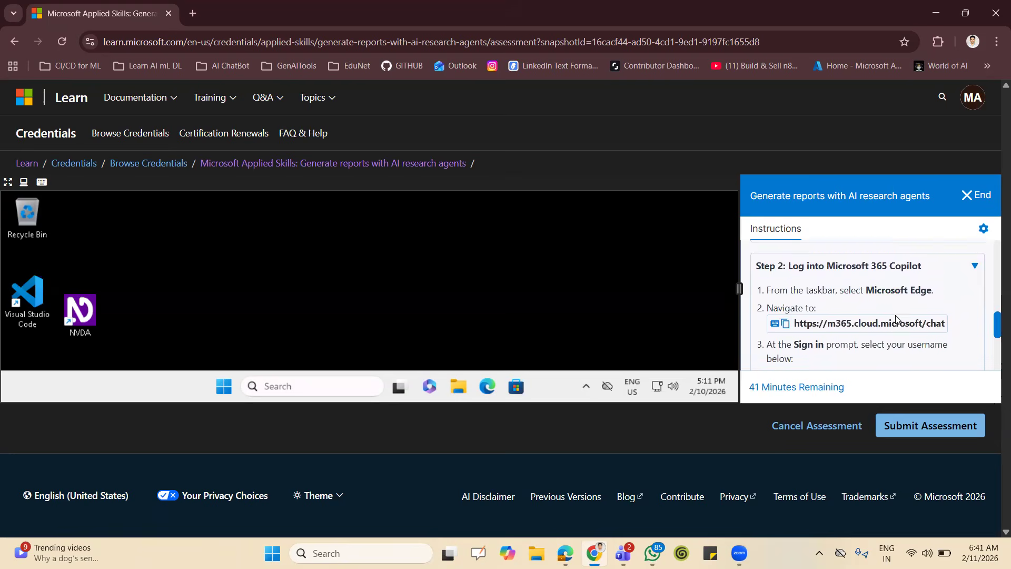
click(485, 387)
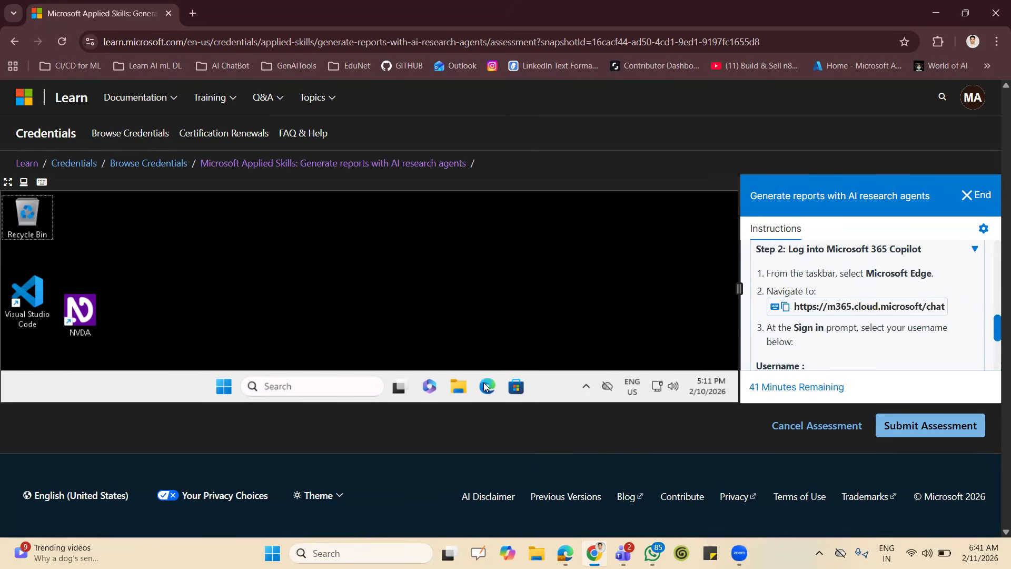
click(485, 387)
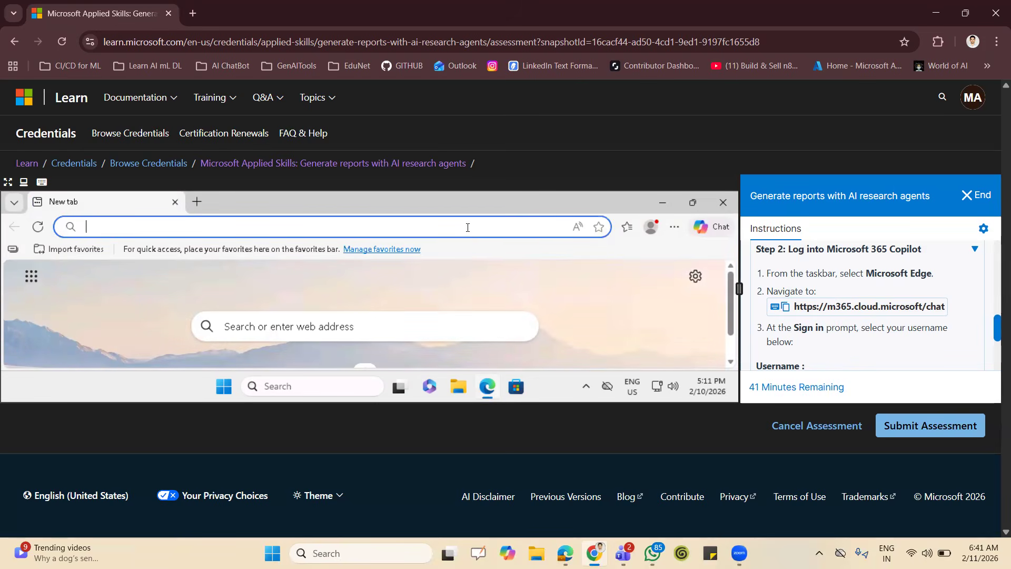
click(910, 311)
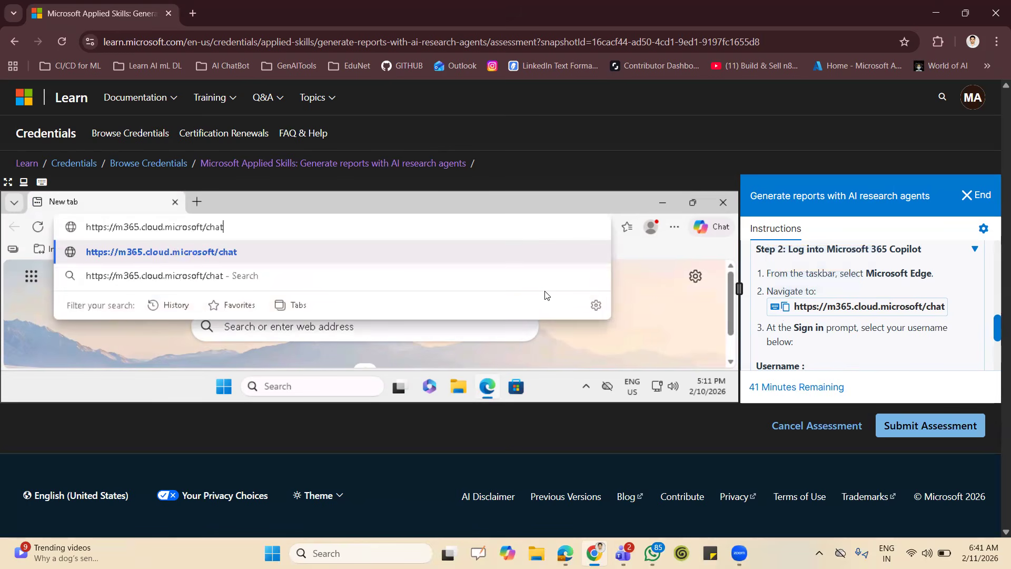
key(Return)
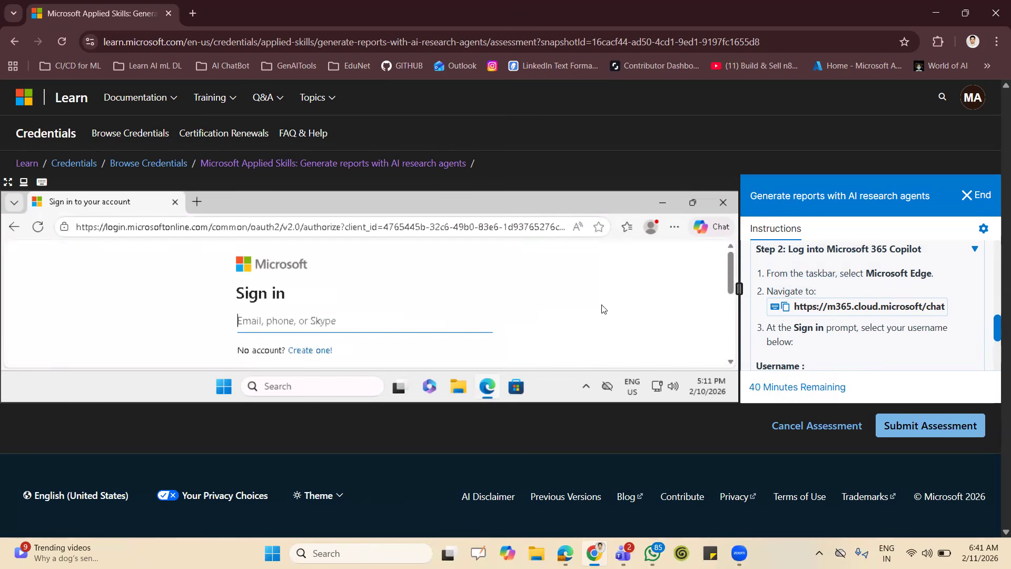
Set the zoom of the Microsoft sign-in page in the virtual machine's browser to 50%.
click(675, 227)
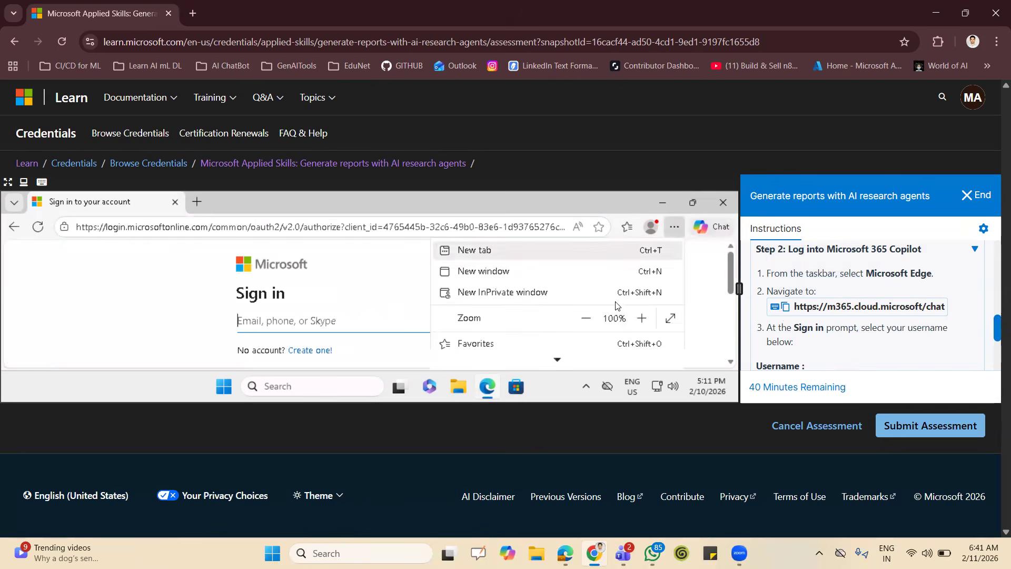
click(587, 319)
click(586, 319)
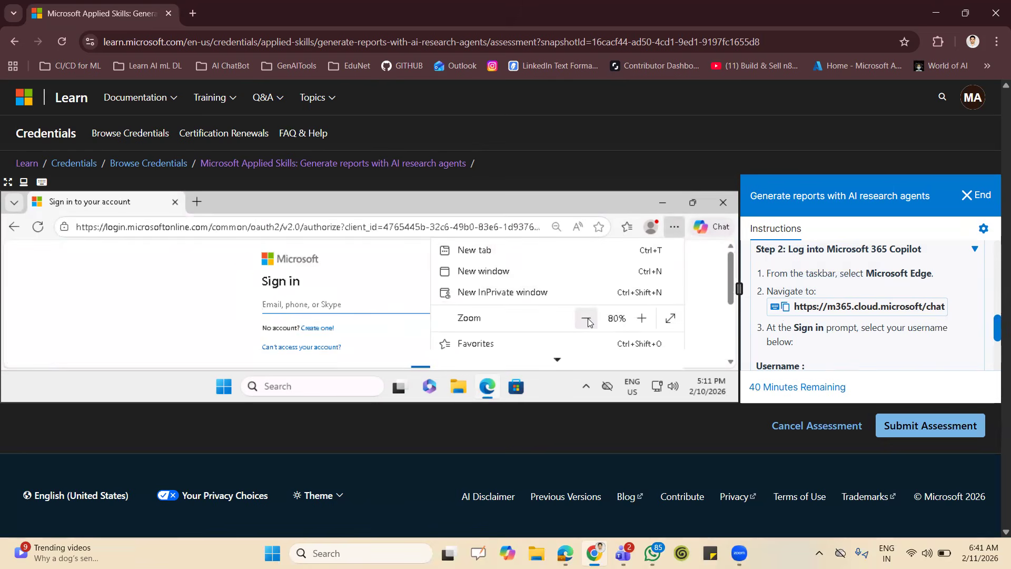
click(586, 320)
click(586, 319)
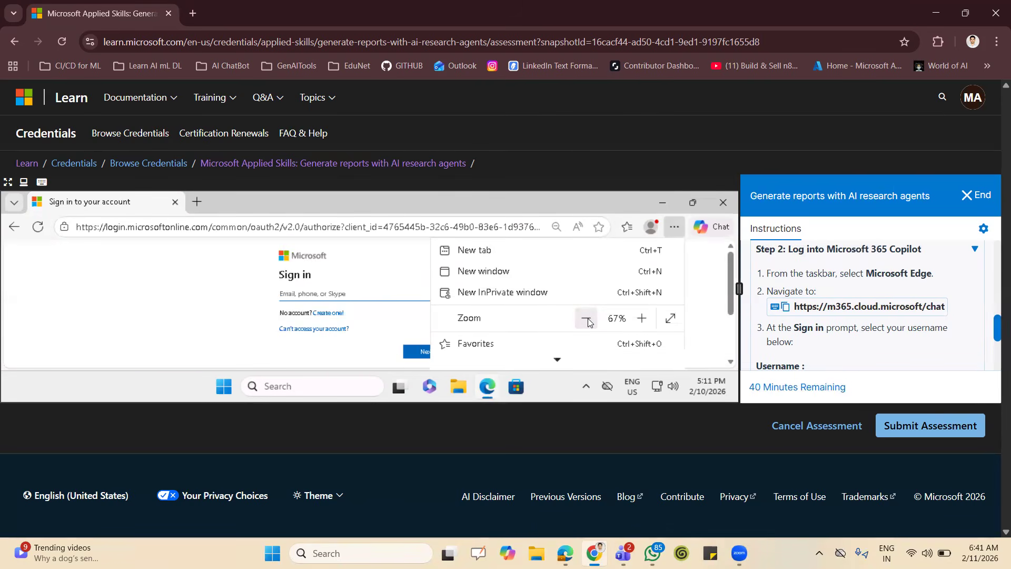
click(586, 319)
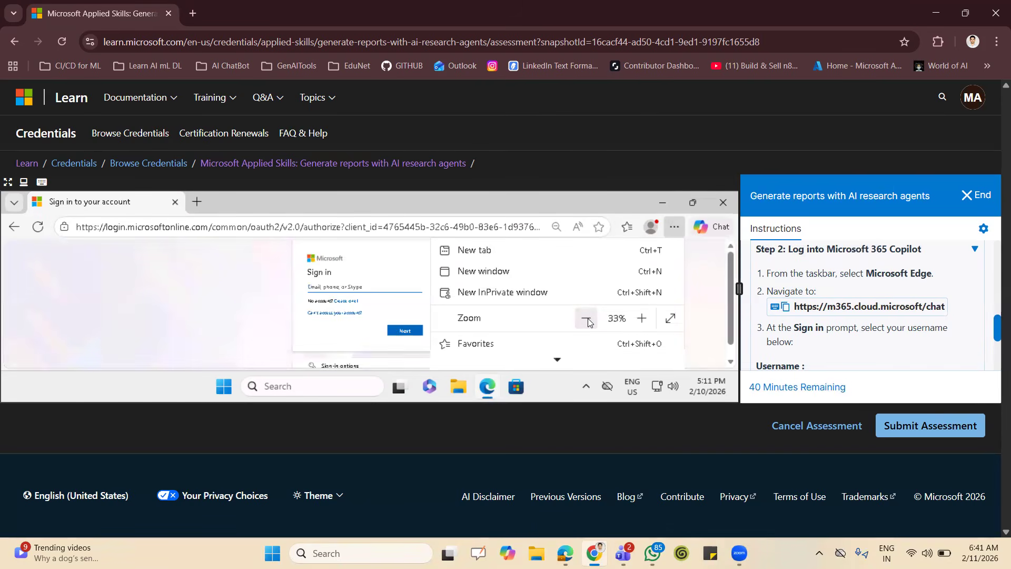
scroll(638, 309, down, 3)
scroll(639, 310, up, 5)
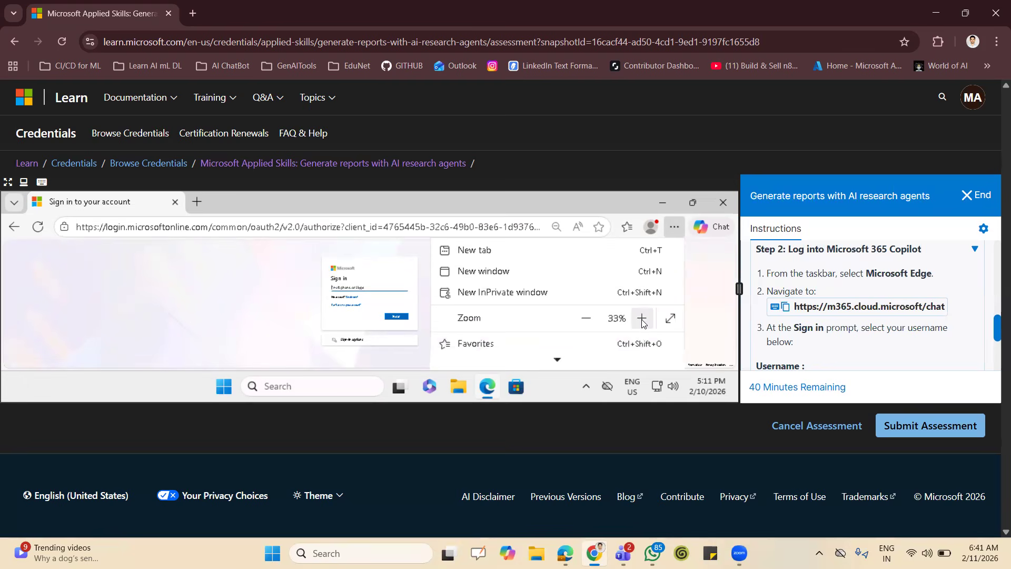
click(642, 319)
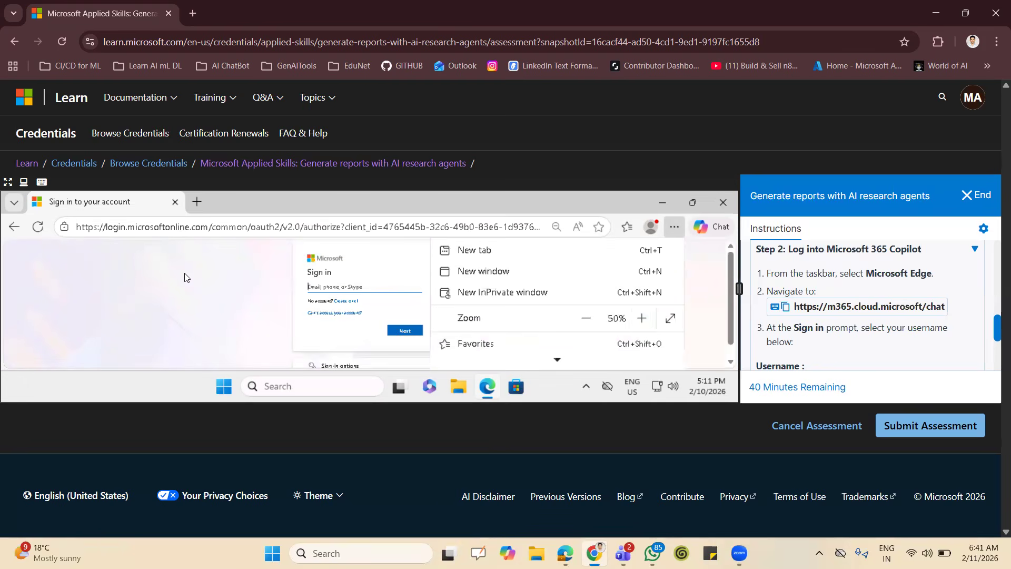
click(184, 273)
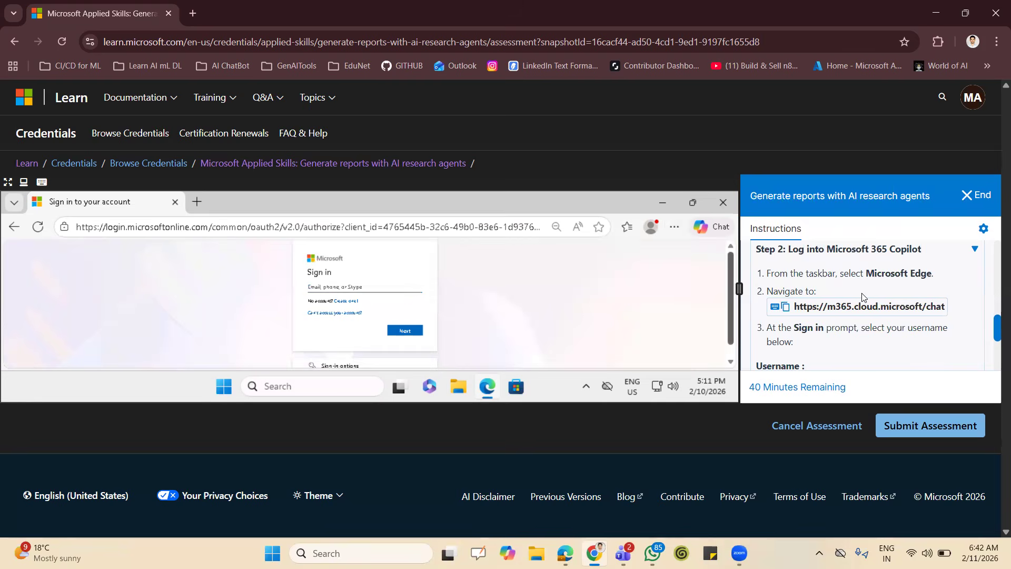
Enter the account username supplied in the Step 2 instructions on the Microsoft sign-in page and submit it.
scroll(863, 295, down, 1)
scroll(863, 293, down, 1)
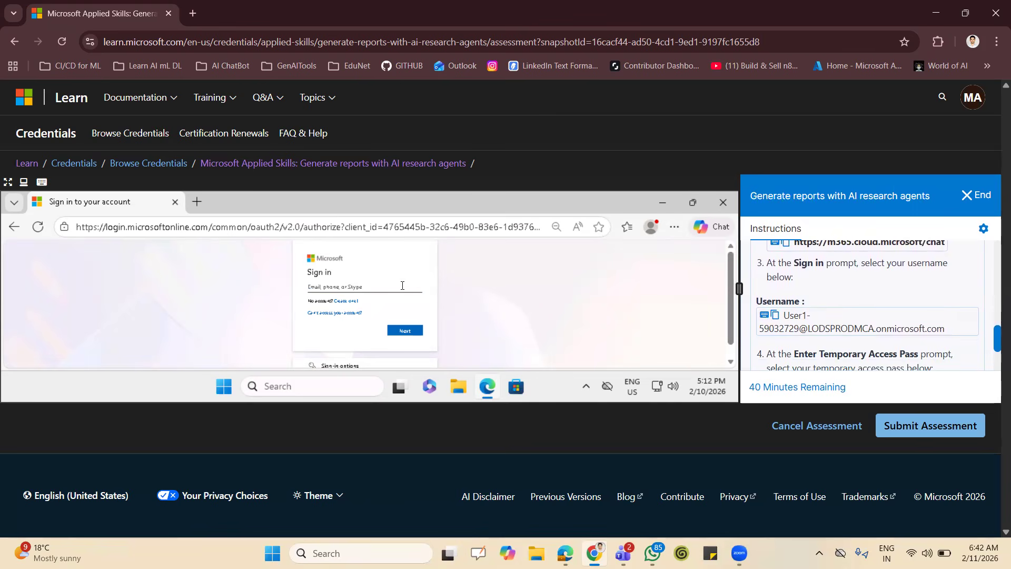
click(795, 324)
click(407, 330)
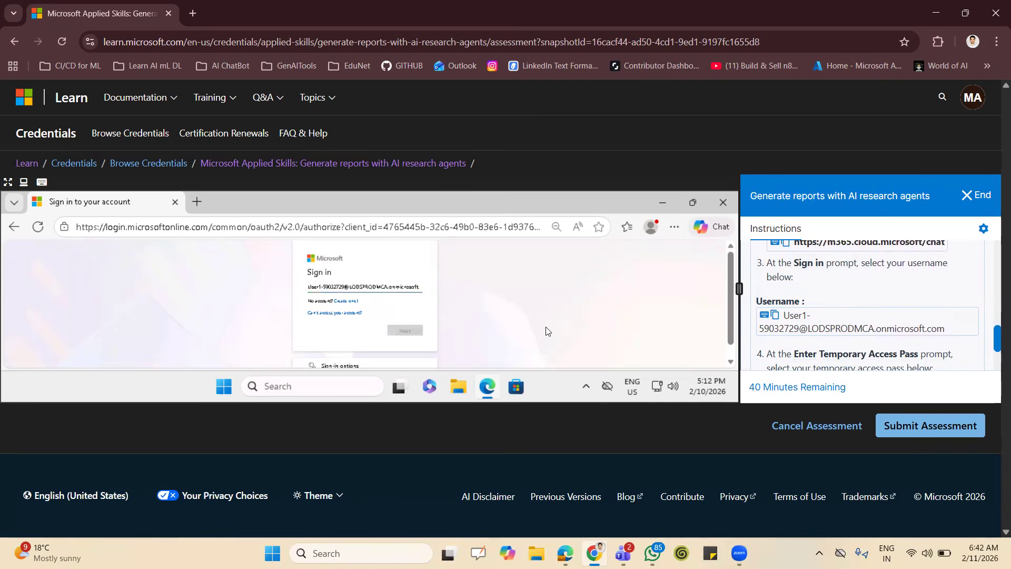
Enter the supplied Temporary Access Pass, sign in, and choose to stay signed in.
scroll(810, 328, down, 1)
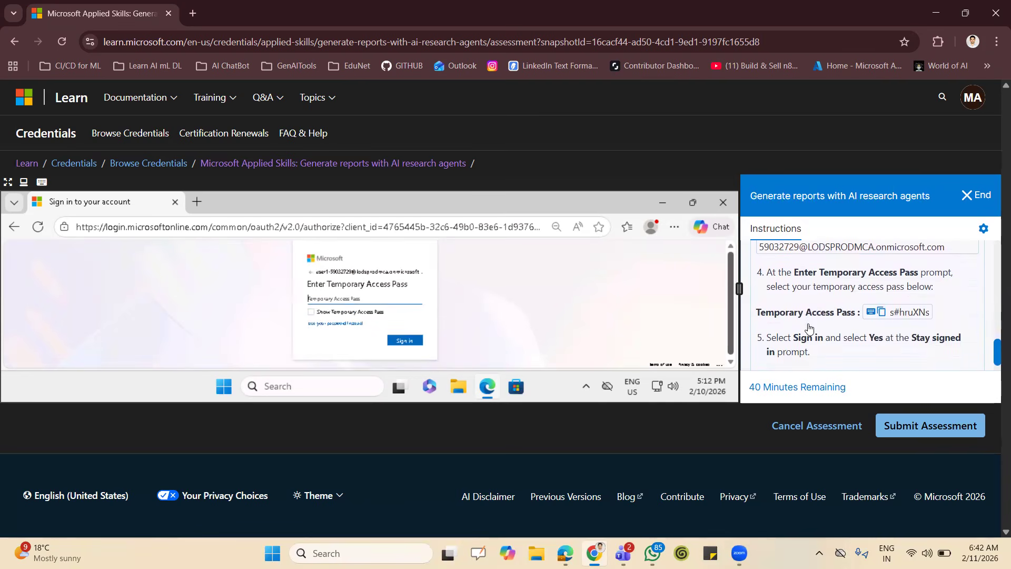
click(915, 313)
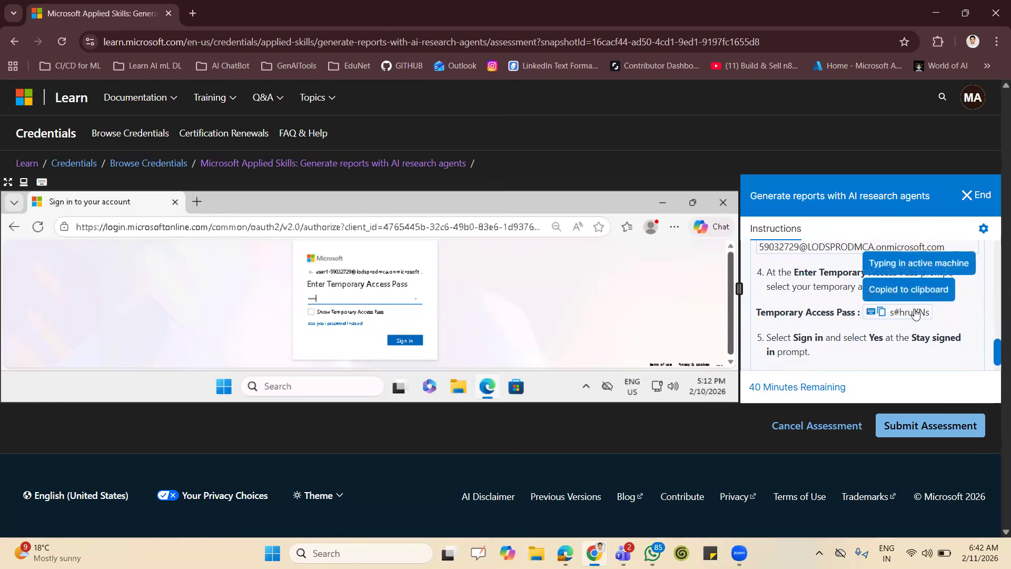
click(408, 343)
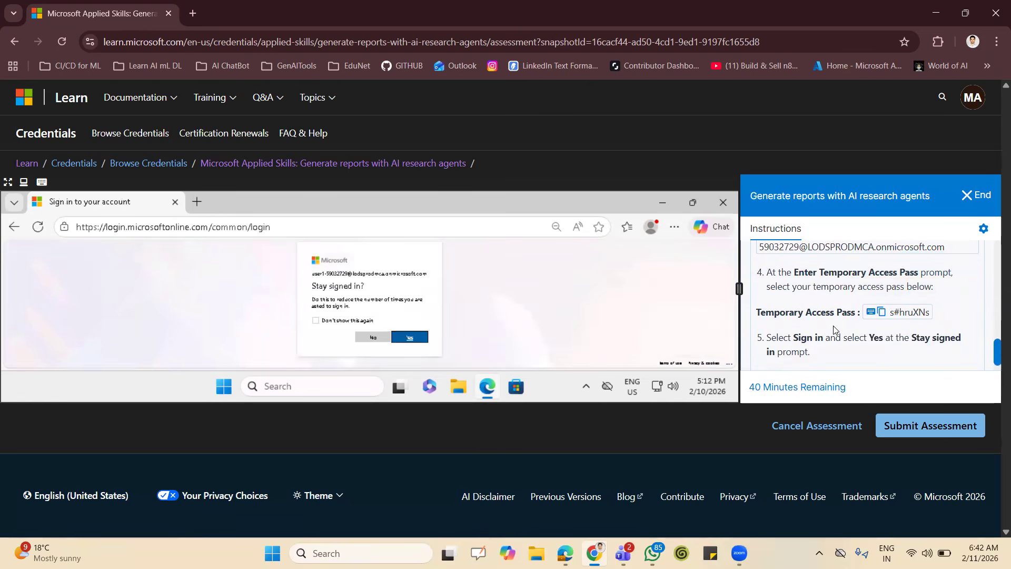
click(409, 337)
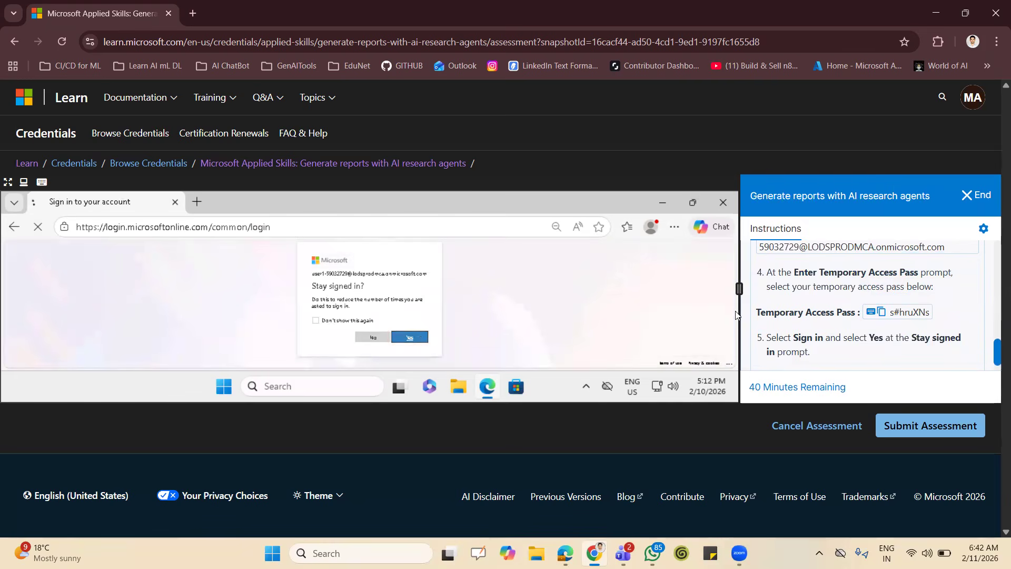
Collapse the Step 2 instructions so that the remaining lab steps are listed.
scroll(892, 312, down, 2)
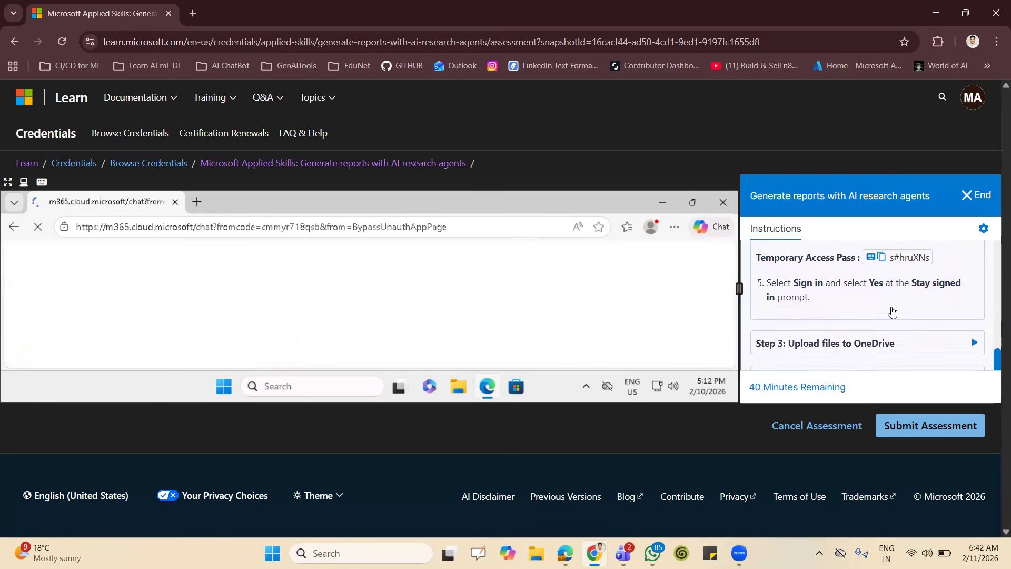
scroll(892, 311, down, 1)
scroll(892, 311, up, 4)
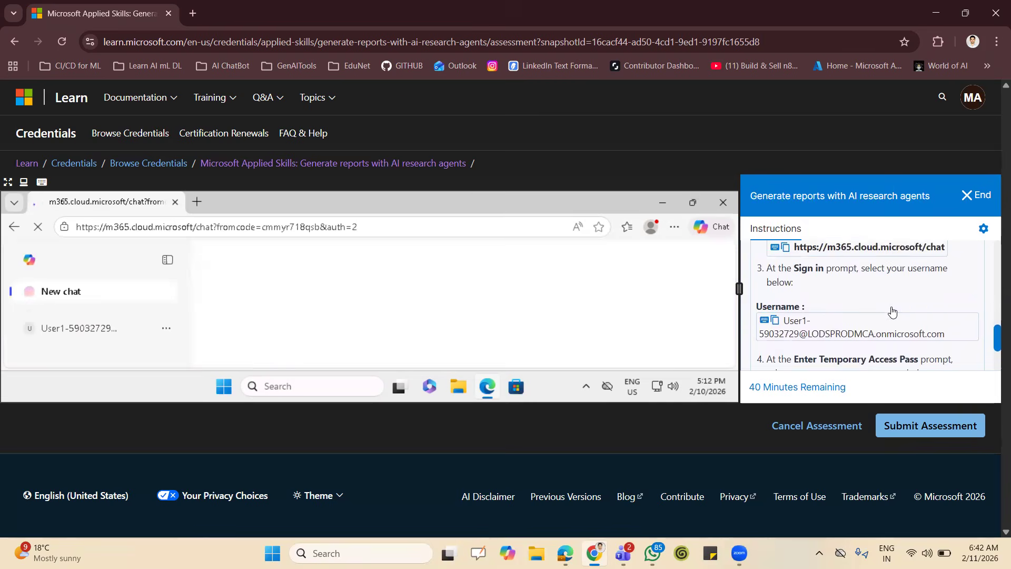
scroll(892, 312, up, 3)
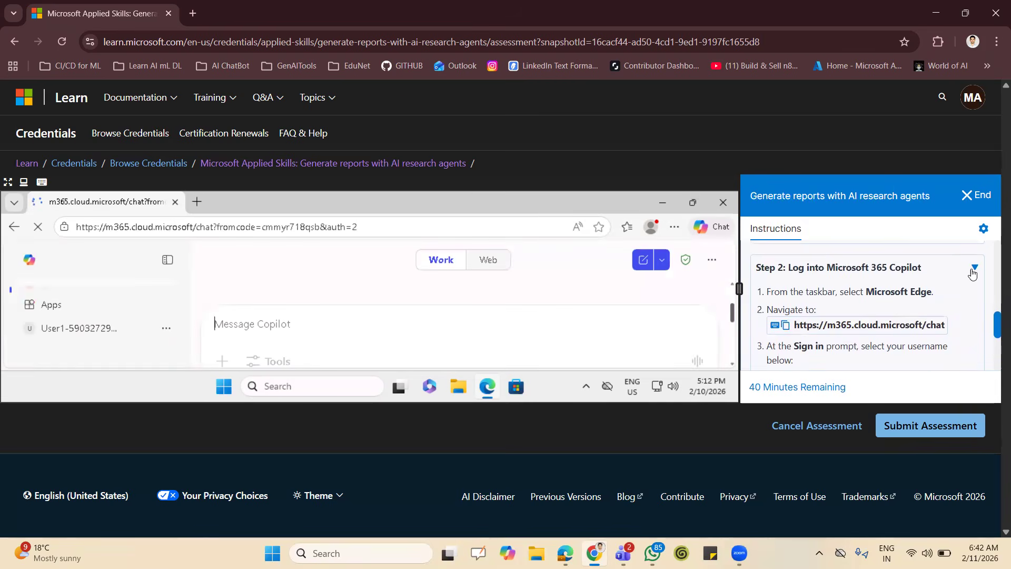
click(972, 269)
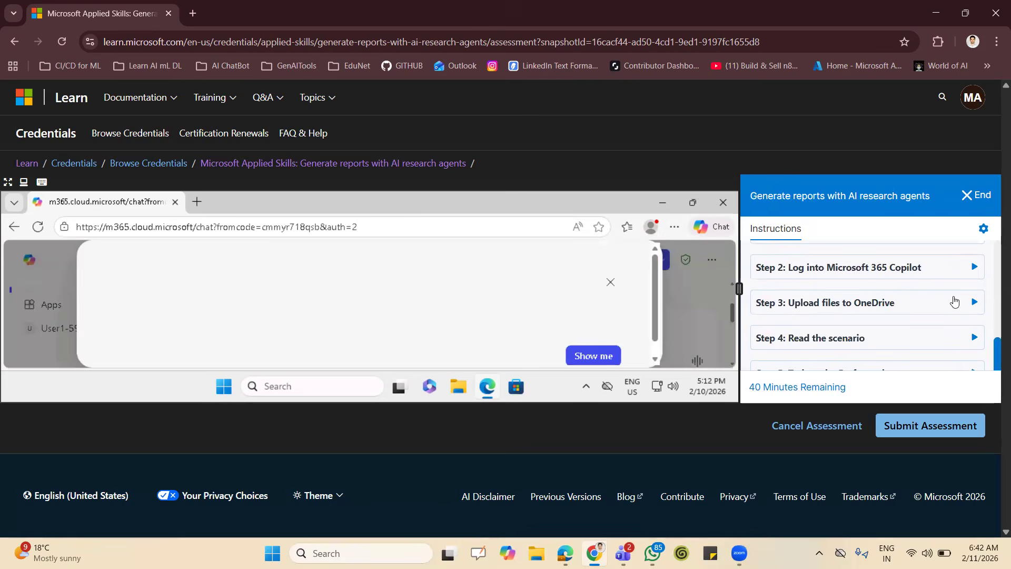
Dismiss the Microsoft 365 Copilot welcome dialog and the redirect notice above the chat.
click(610, 287)
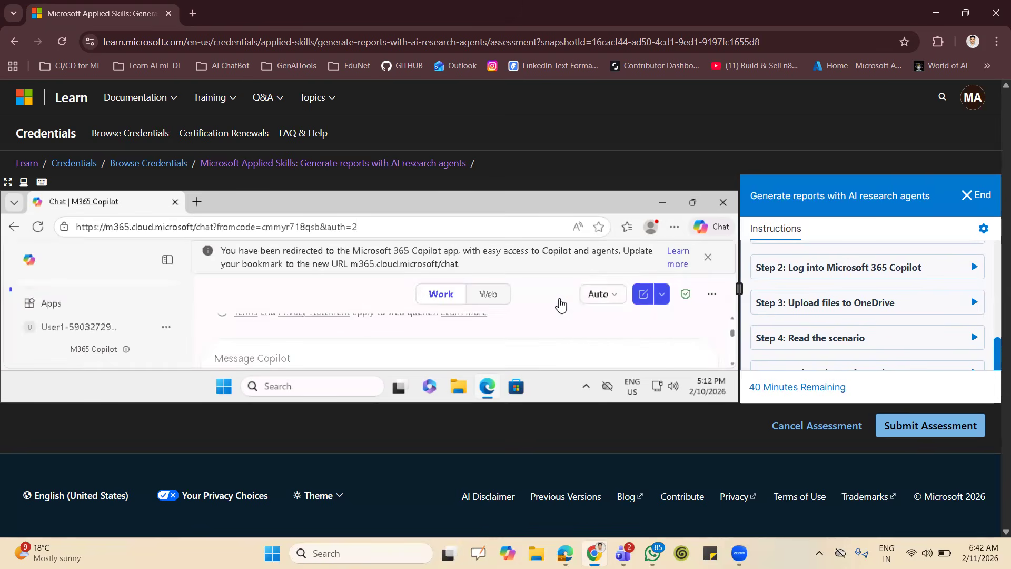
click(709, 259)
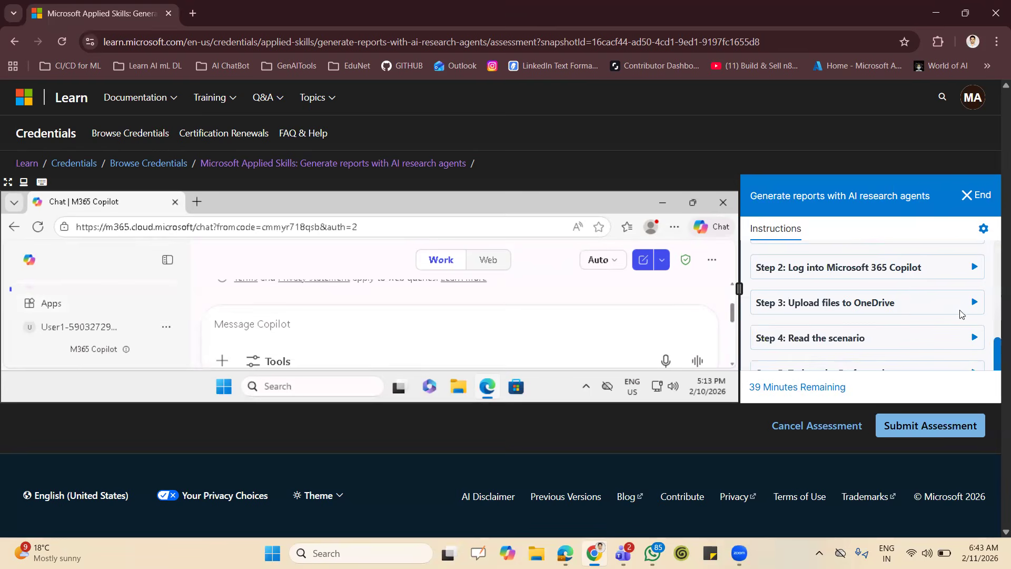
Expand the Step 3 instructions and upload the Project Cranberry files to OneDrive.
click(976, 306)
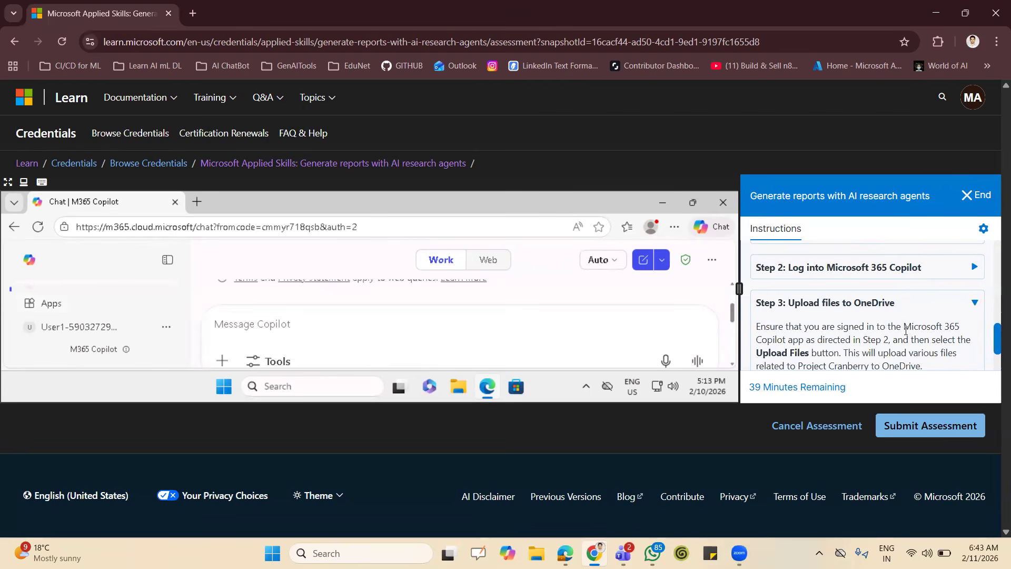
scroll(905, 331, down, 1)
scroll(905, 330, down, 1)
click(799, 307)
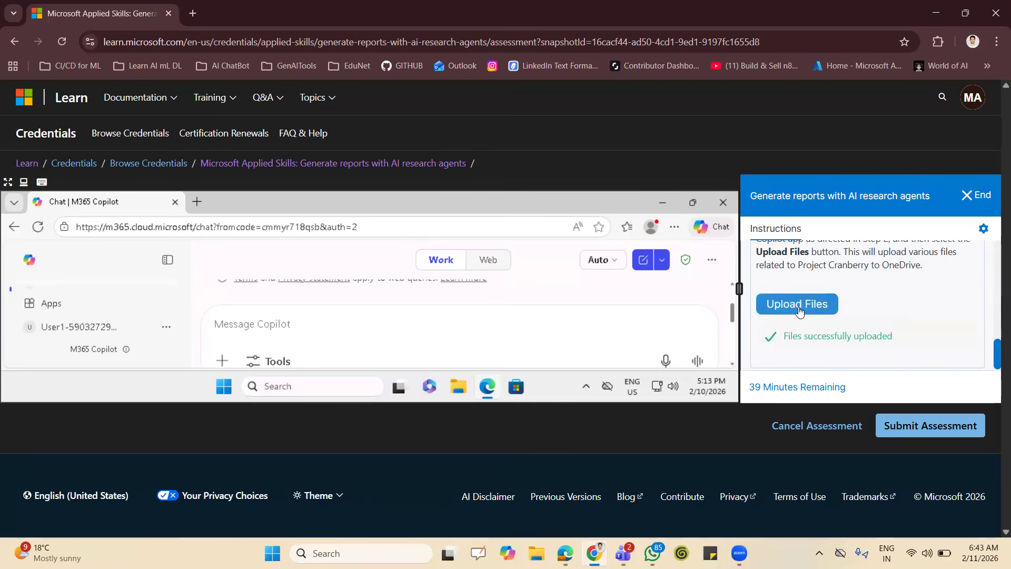
Launch OneDrive from Copilot's list of apps and decline its introductory tour.
click(169, 309)
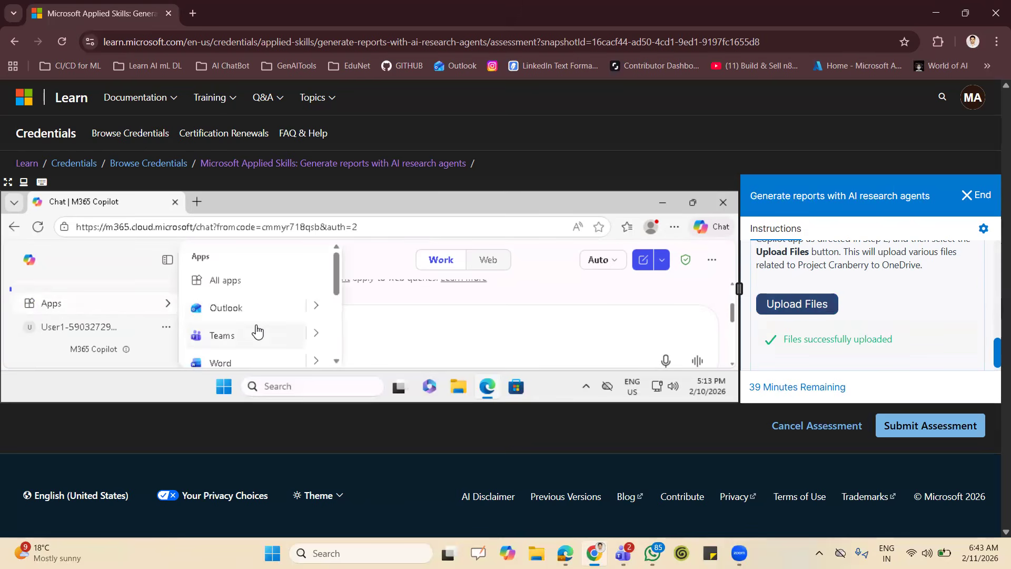
scroll(257, 331, down, 2)
scroll(257, 330, down, 2)
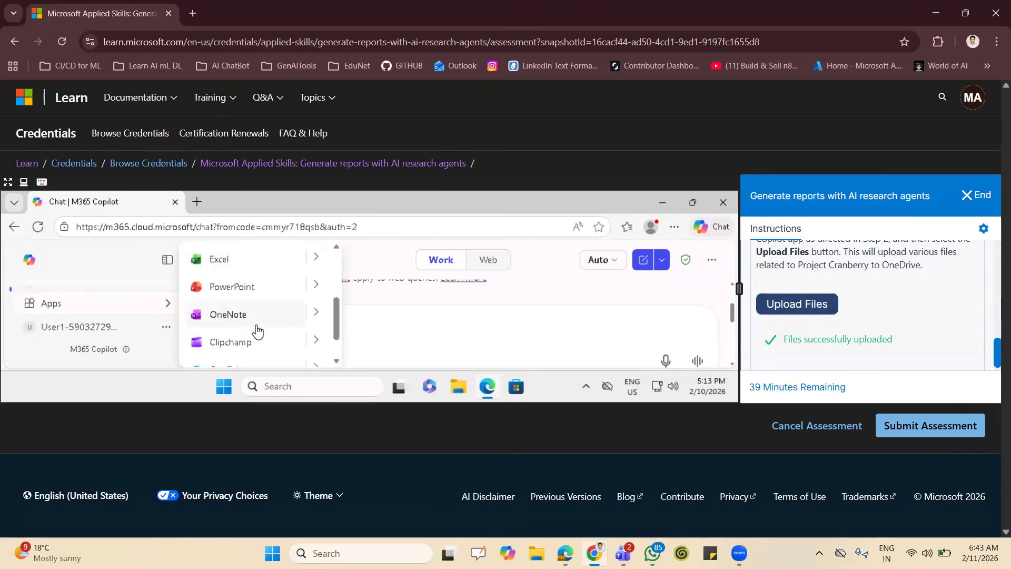
scroll(257, 331, down, 2)
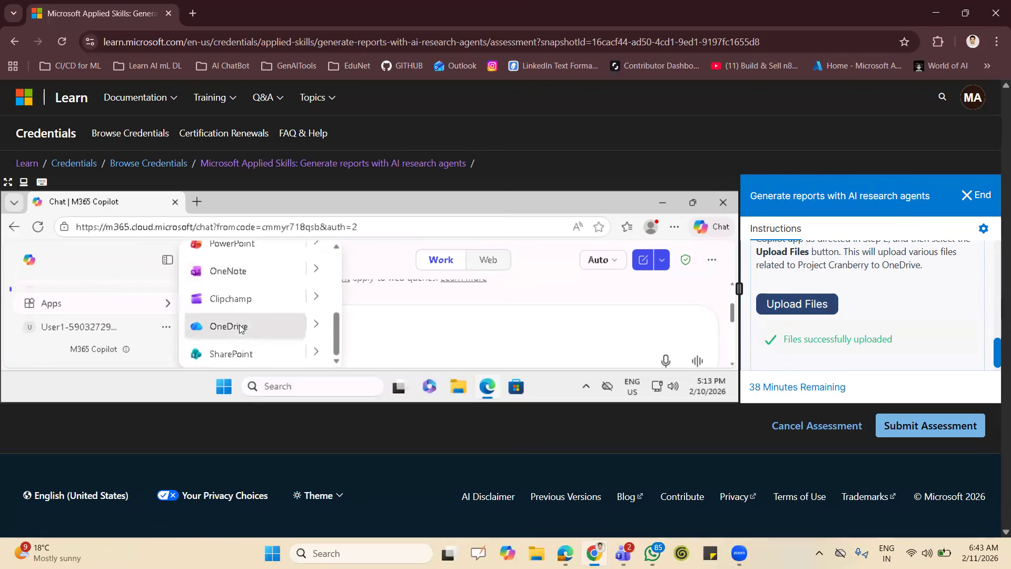
click(229, 326)
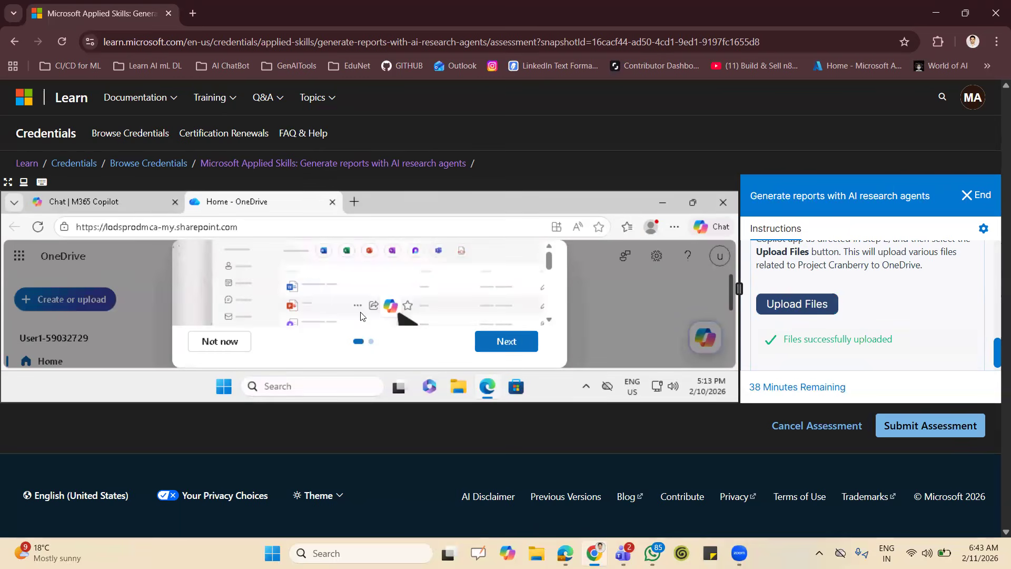
click(229, 349)
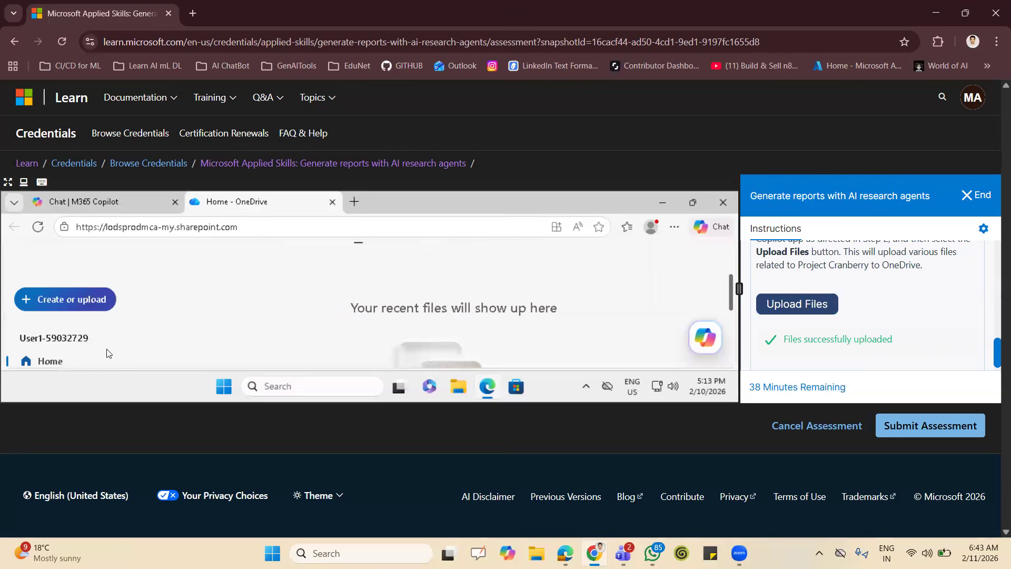
Show OneDrive's My files in full screen to check the uploaded Project Cranberry folder and document.
scroll(77, 355, down, 1)
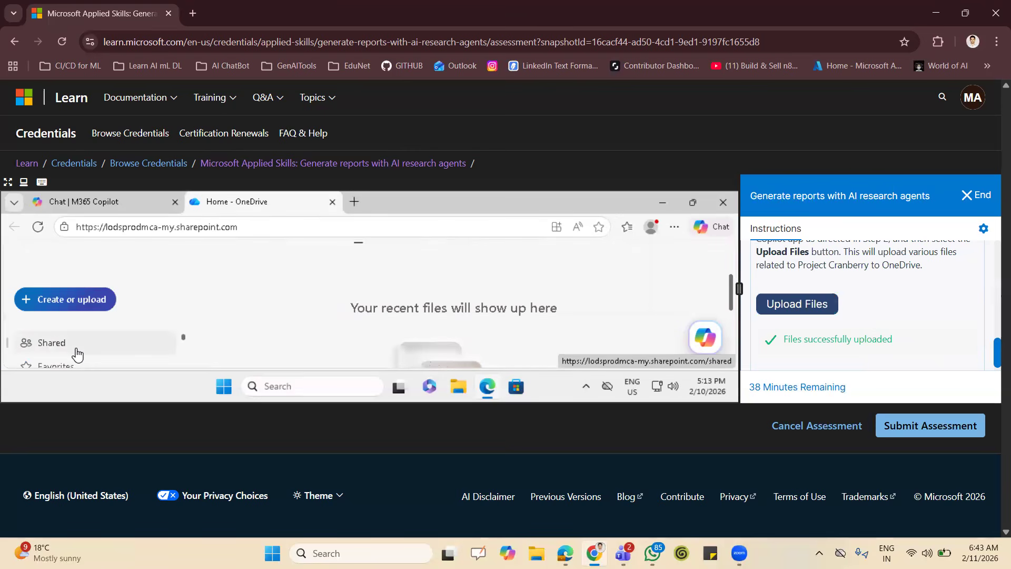
scroll(77, 355, up, 1)
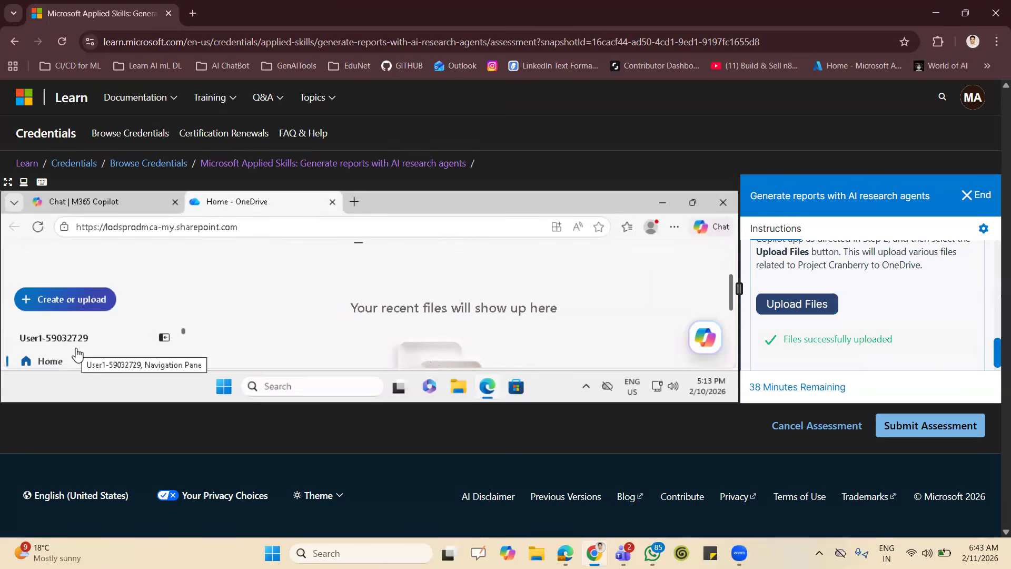
scroll(184, 337, down, 1)
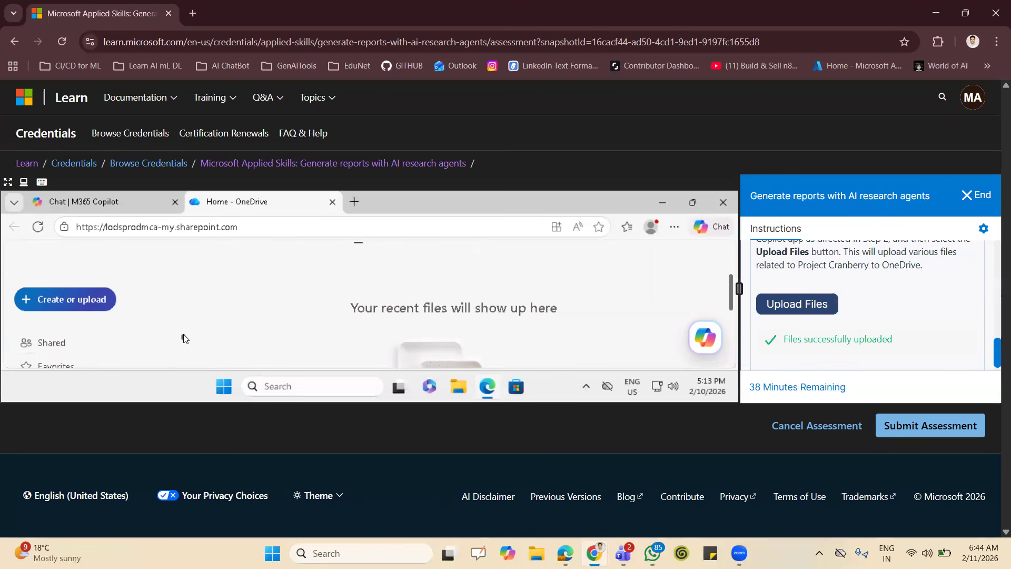
scroll(185, 336, up, 1)
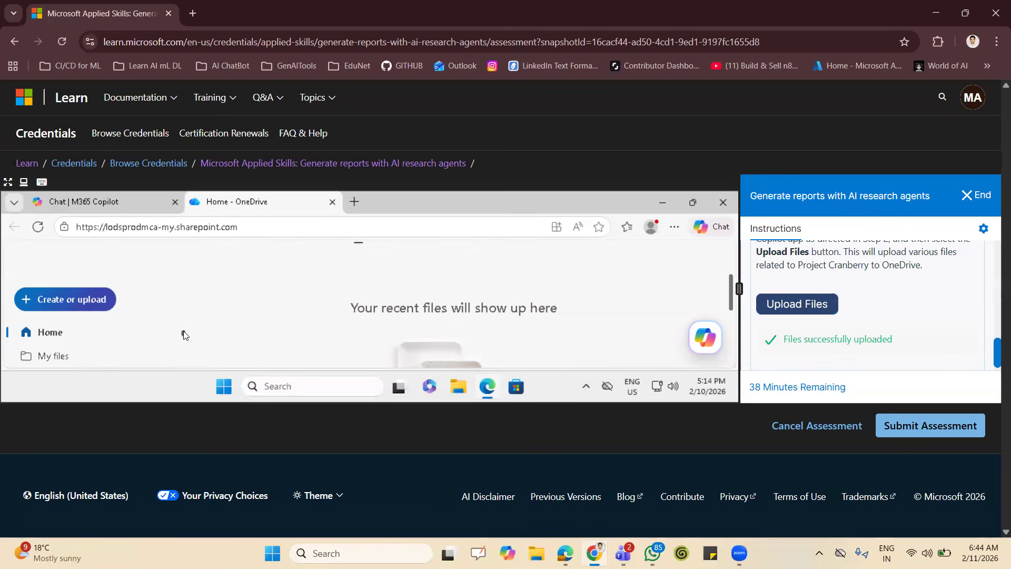
click(55, 350)
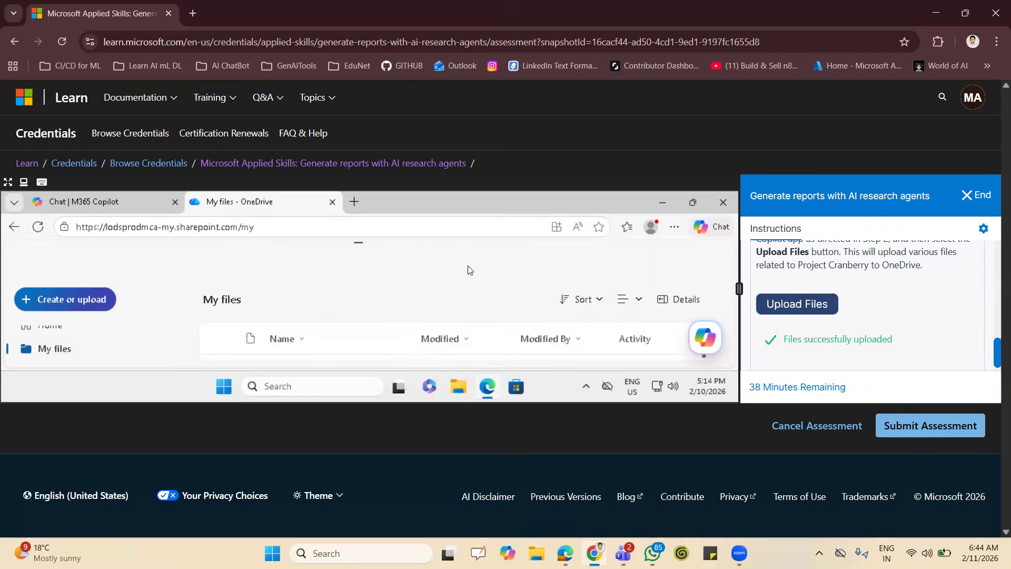
key(F11)
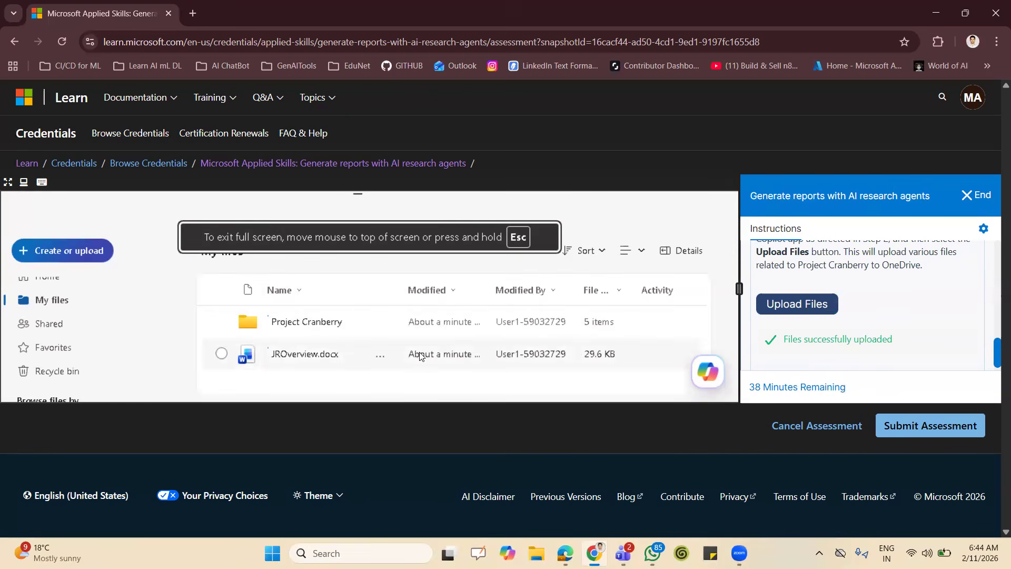
Leave full screen, place the M365 Copilot chat tab after the OneDrive tab, and switch to it.
key(F11)
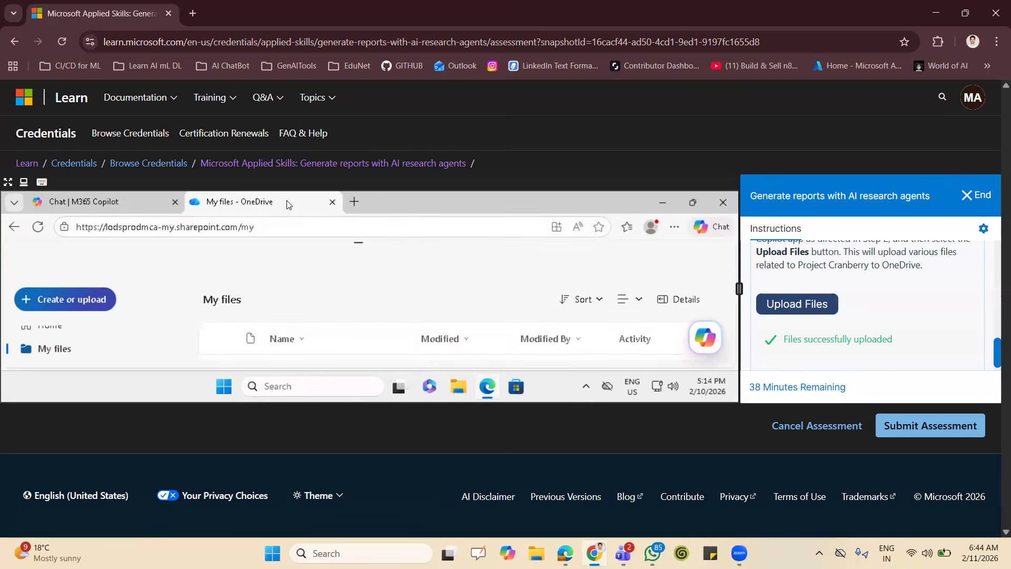
drag(132, 203, 214, 202)
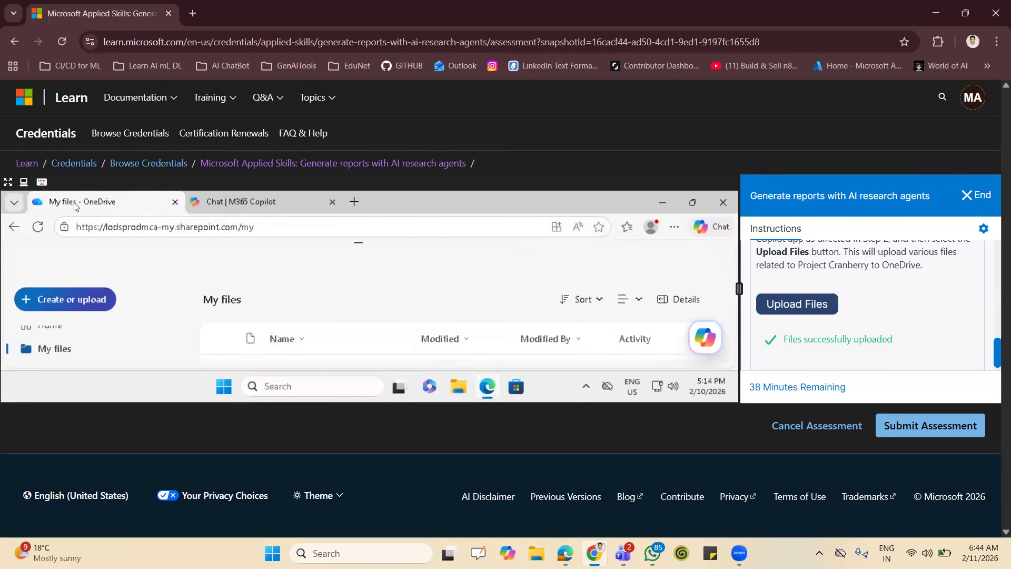
click(213, 201)
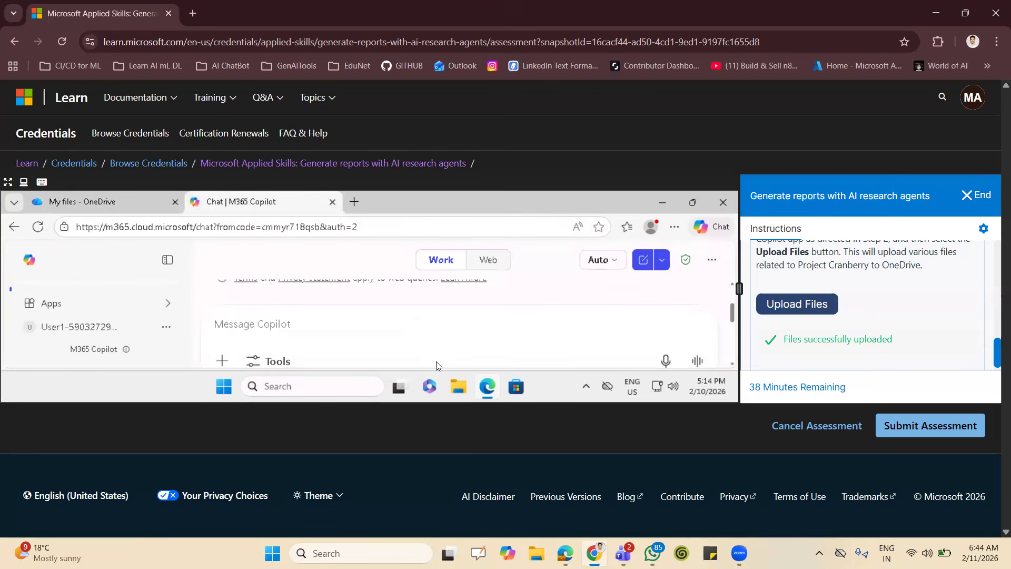
Collapse the Step 3 instructions and read the Project Cranberry scenario and note in Step 4.
scroll(951, 293, up, 2)
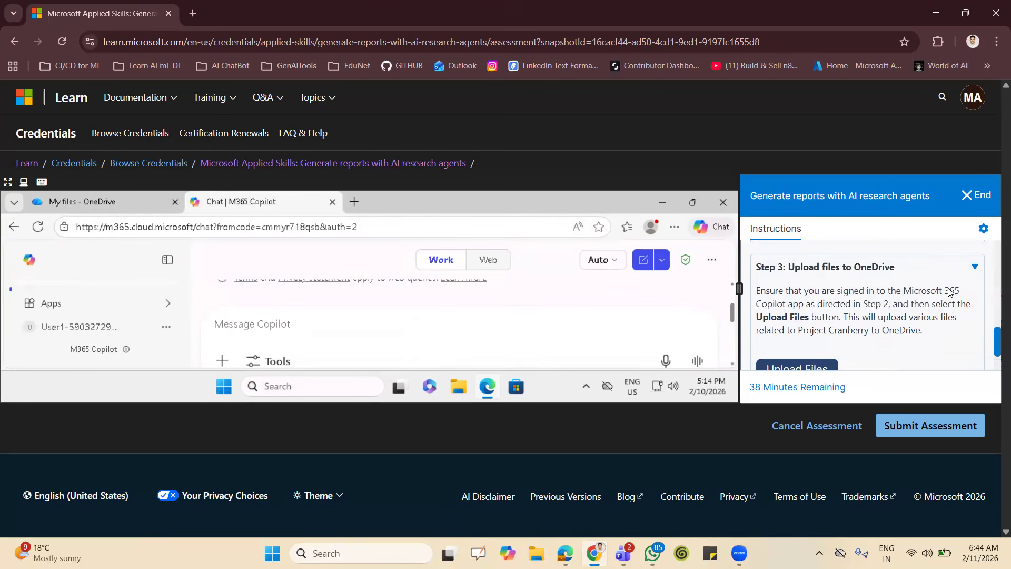
click(974, 302)
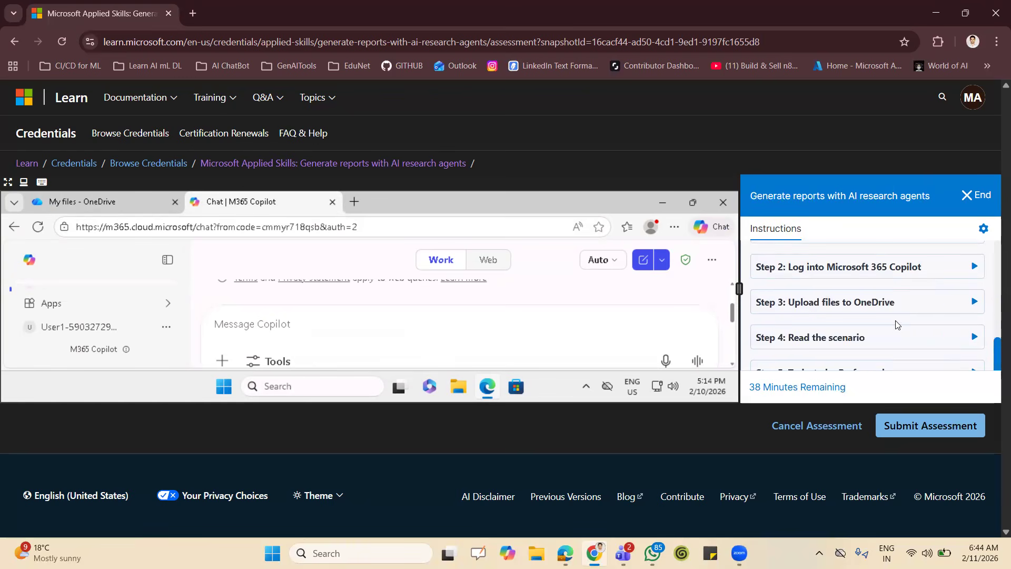
scroll(897, 323, down, 1)
click(974, 310)
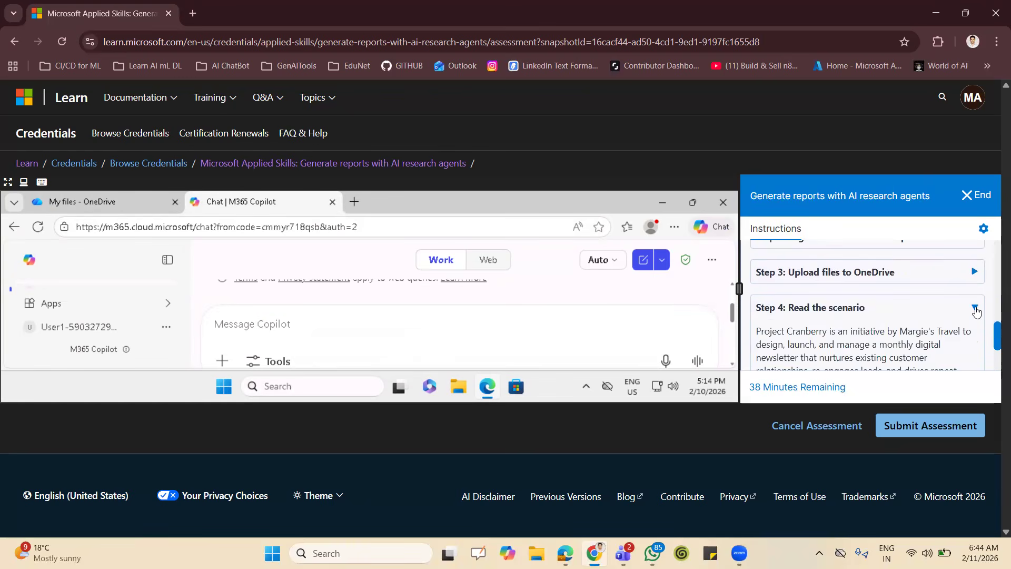
scroll(890, 329, down, 1)
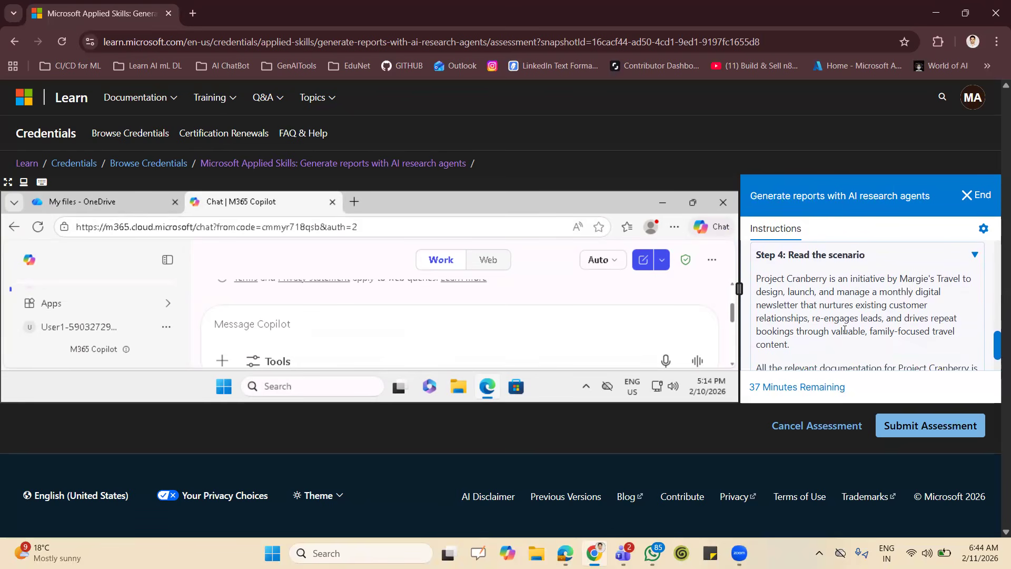
scroll(842, 330, down, 1)
scroll(822, 332, down, 1)
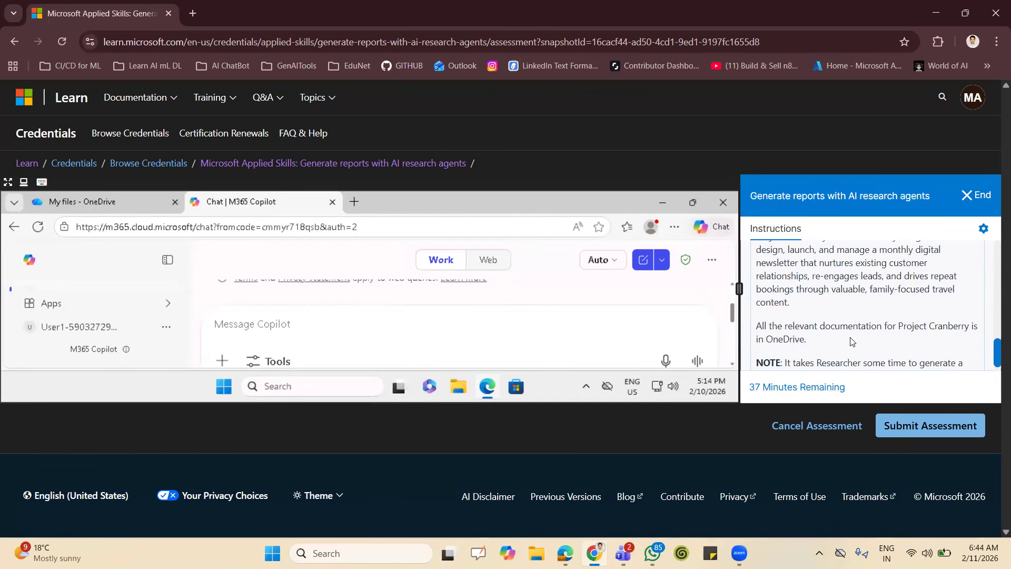
scroll(850, 341, down, 2)
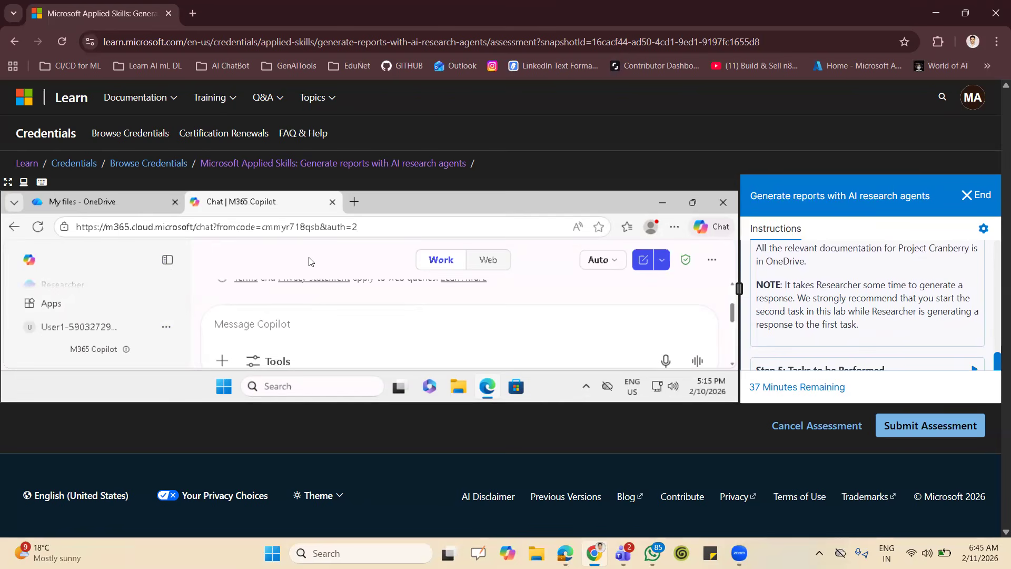
Show Copilot in full screen inside the virtual machine and open the Researcher agent.
key(F11)
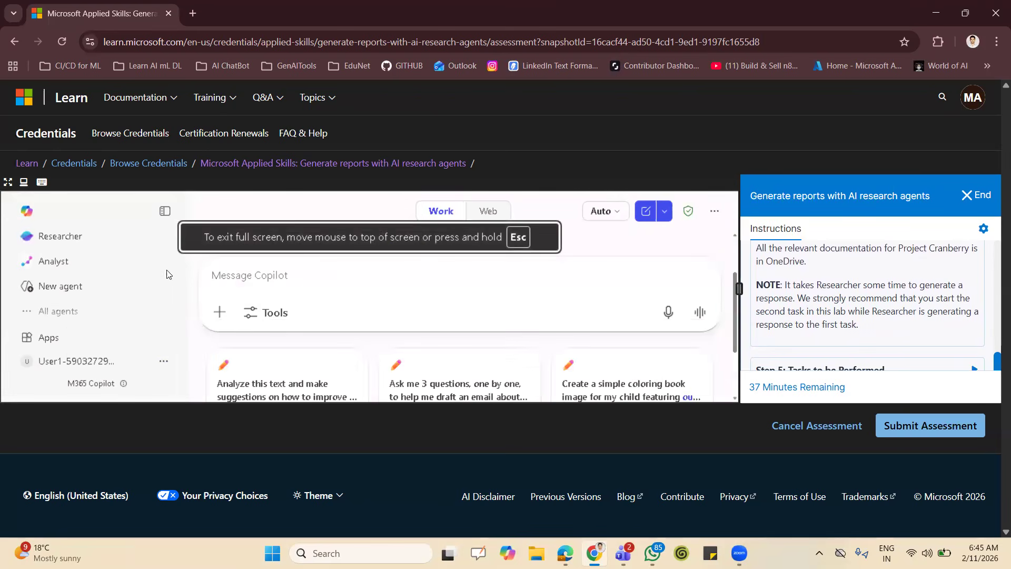
click(59, 236)
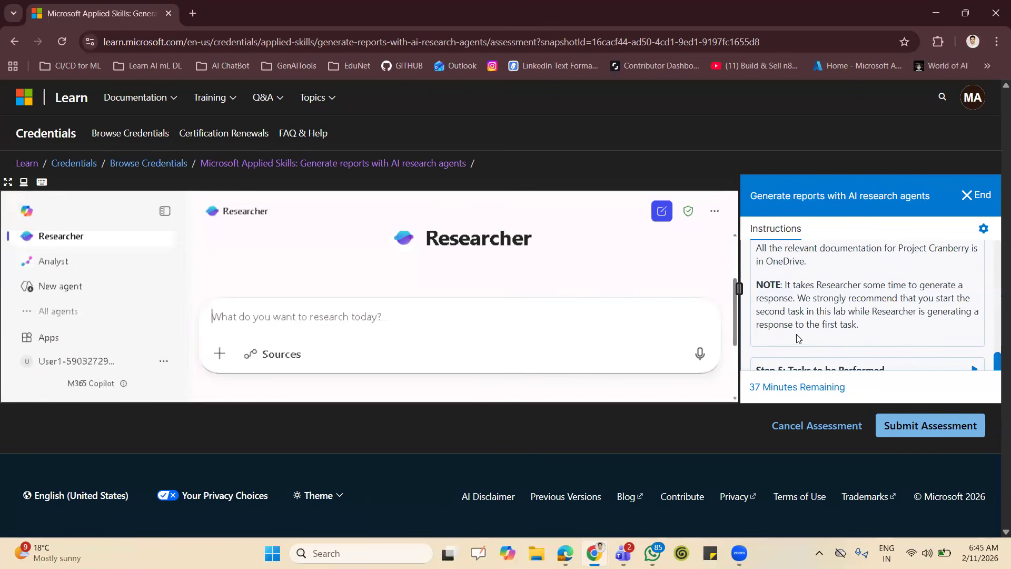
Collapse Step 4, then expand Step 5 and its "Generate an Overview by using Researcher" task.
scroll(869, 322, down, 2)
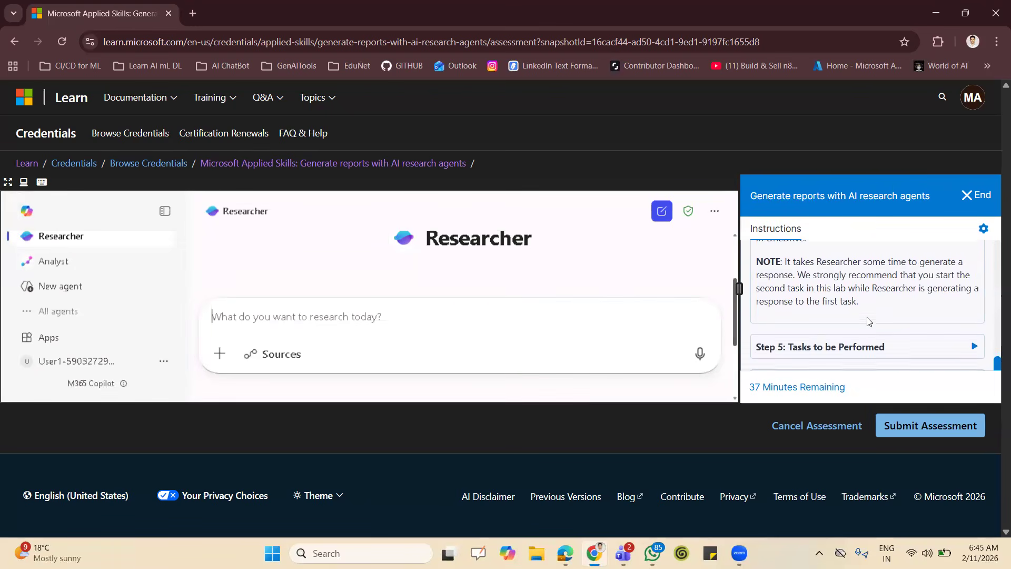
scroll(869, 322, up, 3)
scroll(868, 321, up, 2)
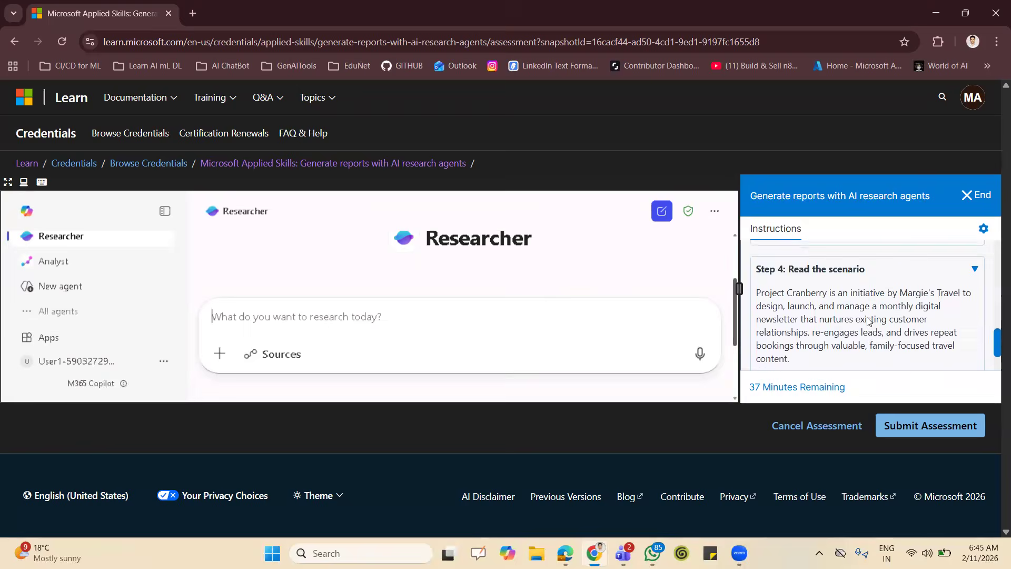
right_click(867, 322)
click(972, 270)
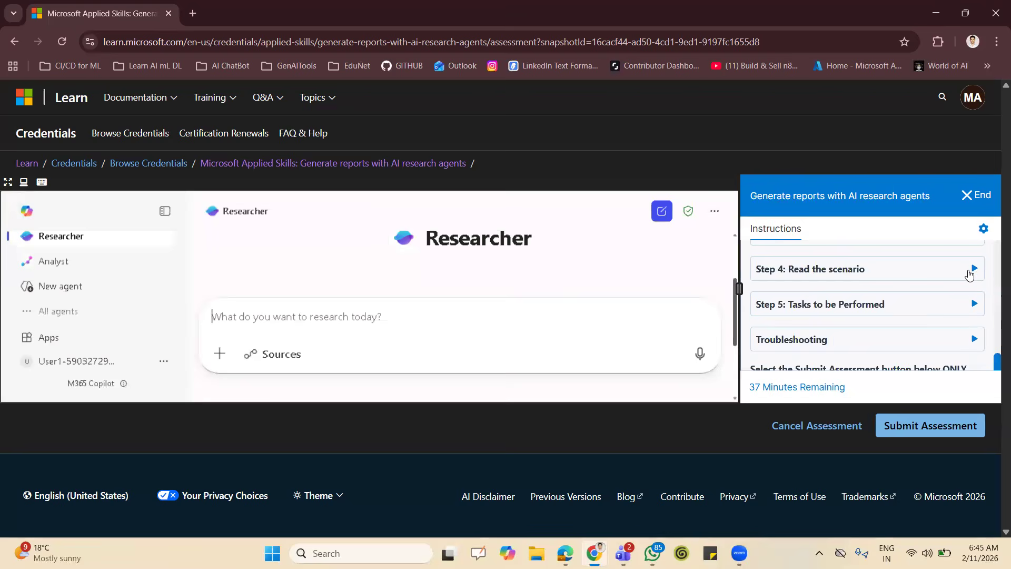
click(974, 305)
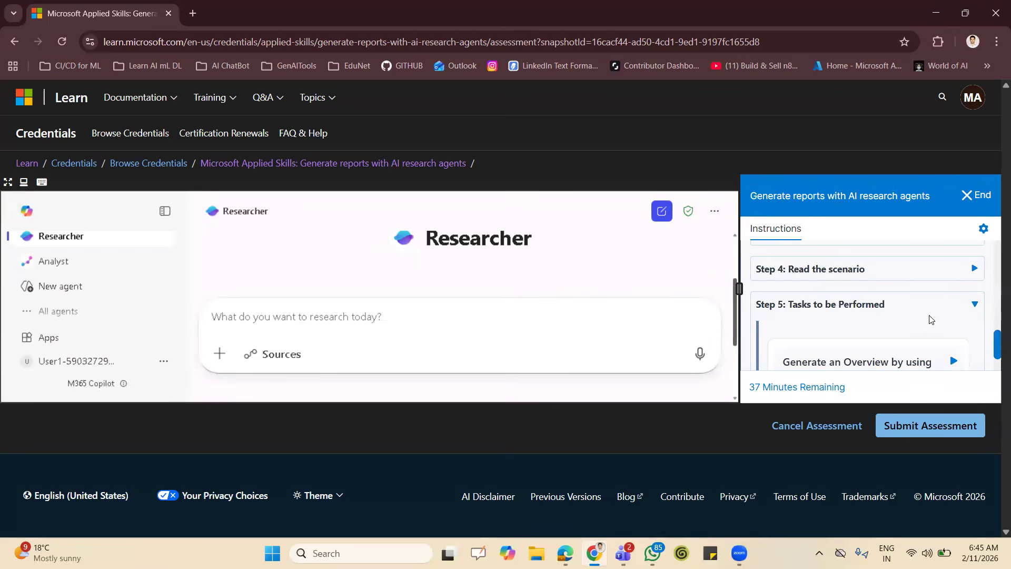
scroll(927, 316, down, 2)
click(954, 271)
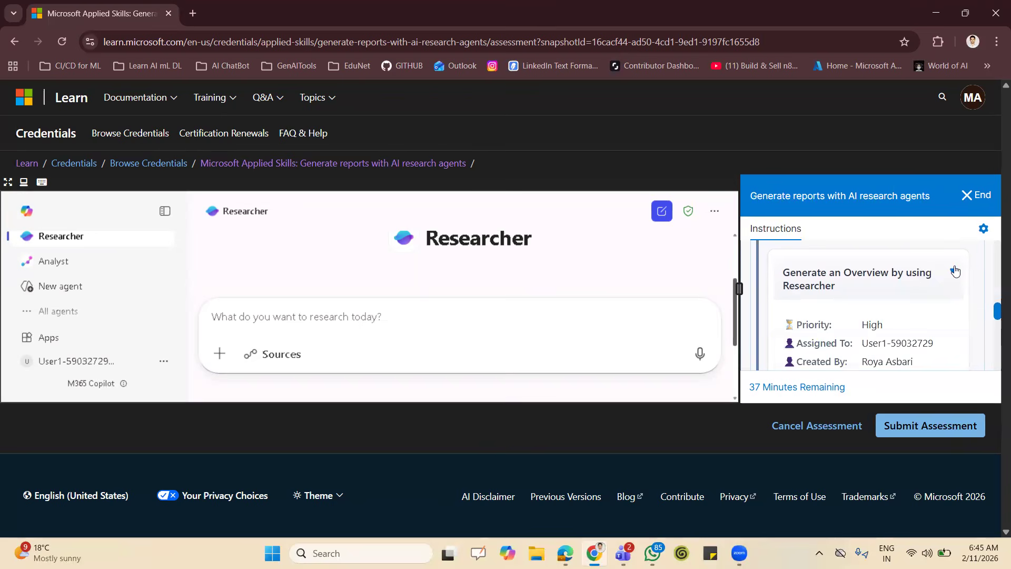
Read the Researcher overview task in Step 5, including its details, file-attachment hint, required content and Word export instructions.
scroll(890, 308, down, 2)
scroll(890, 306, down, 2)
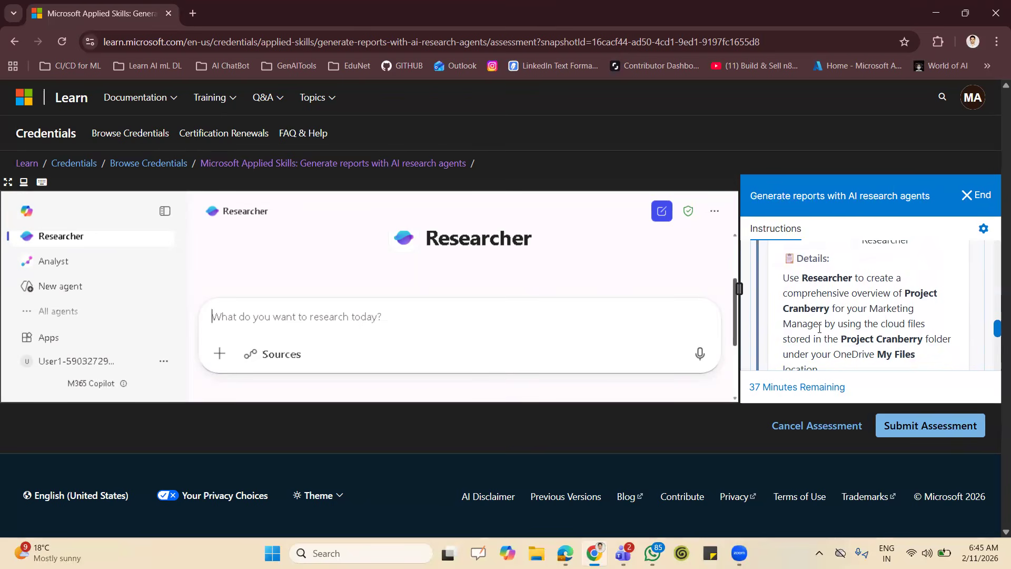
scroll(884, 334, down, 3)
scroll(883, 334, down, 5)
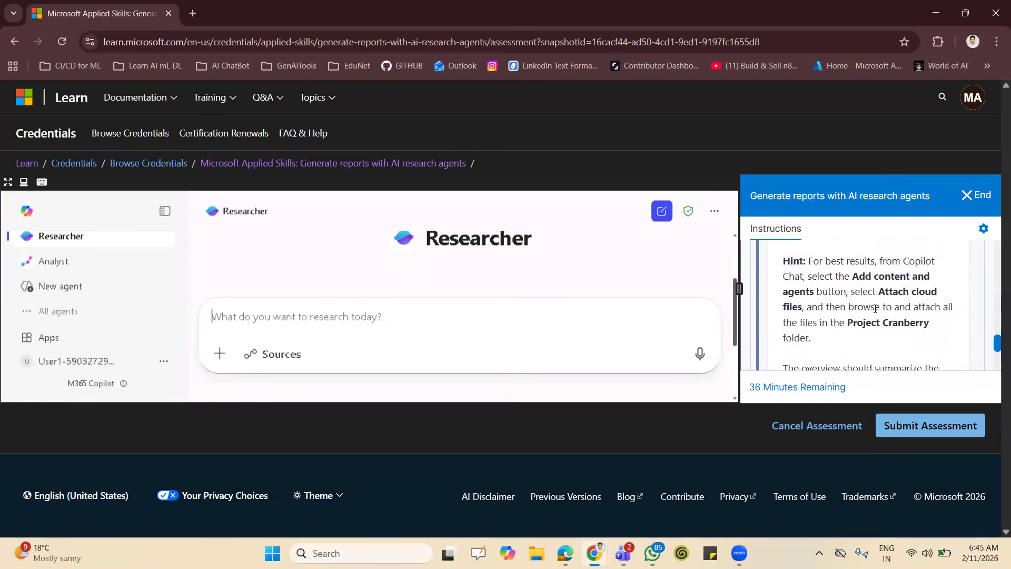
scroll(874, 310, down, 1)
scroll(875, 309, down, 4)
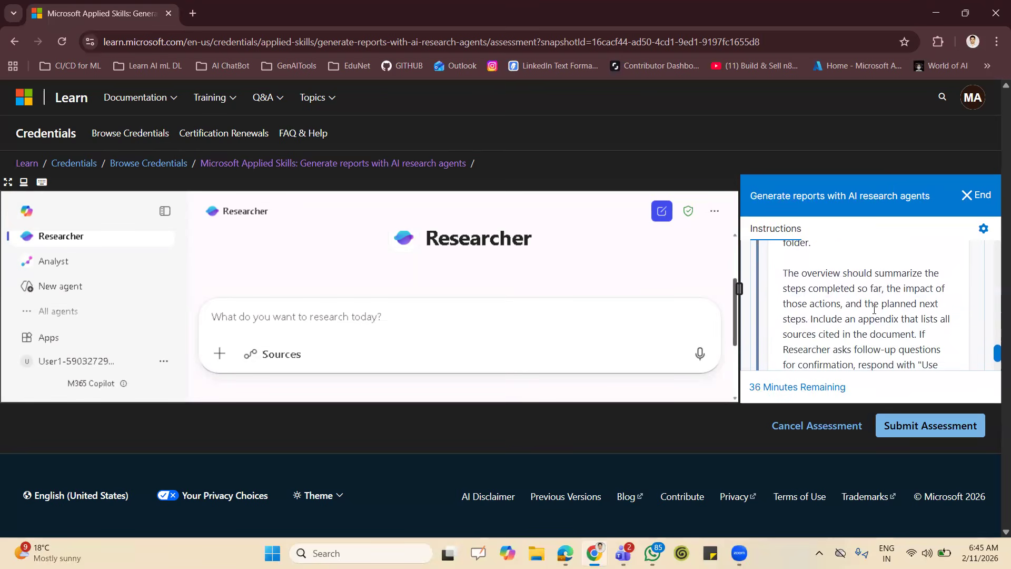
scroll(875, 310, down, 1)
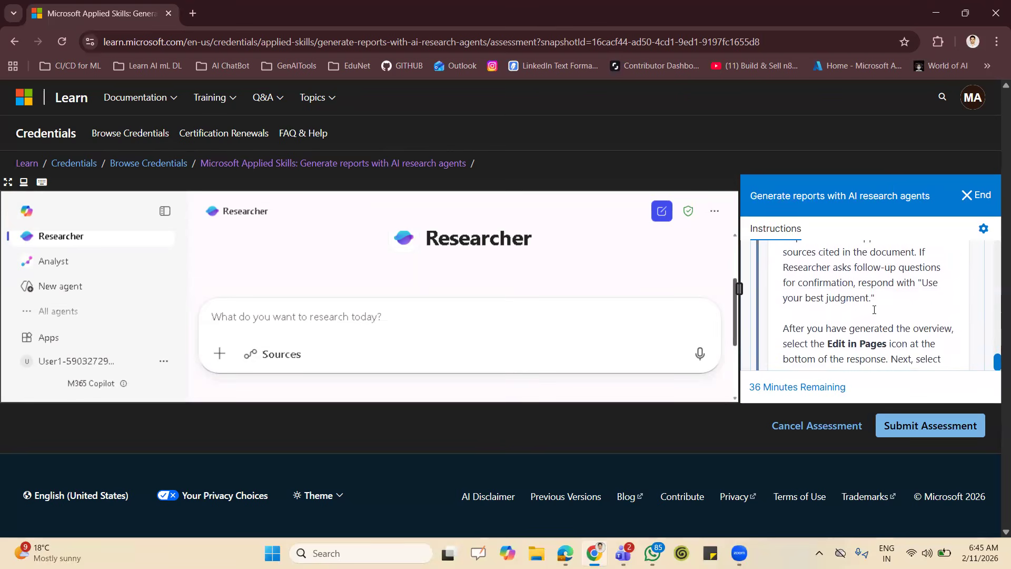
scroll(874, 309, up, 2)
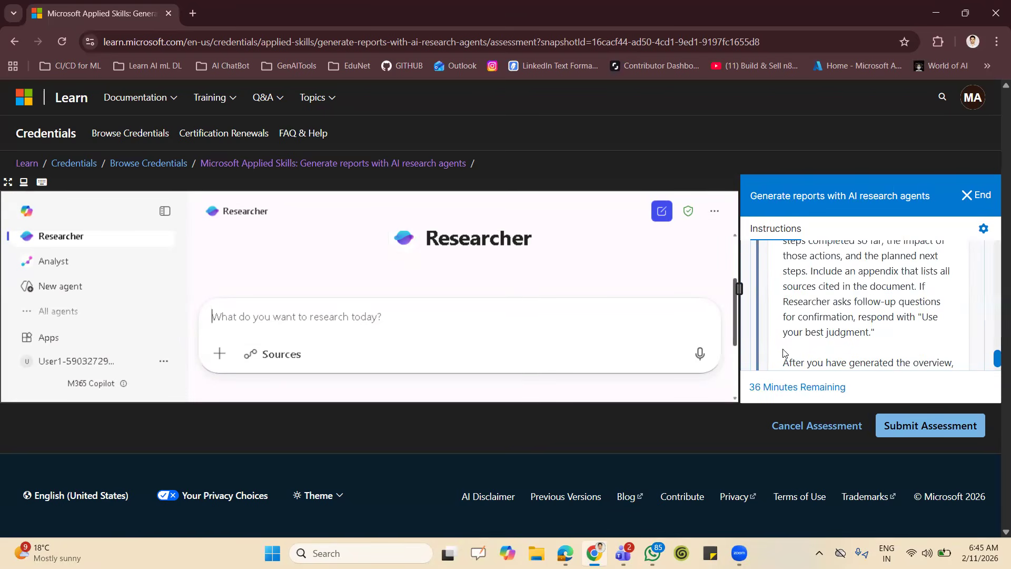
scroll(874, 335, down, 2)
scroll(874, 335, down, 2)
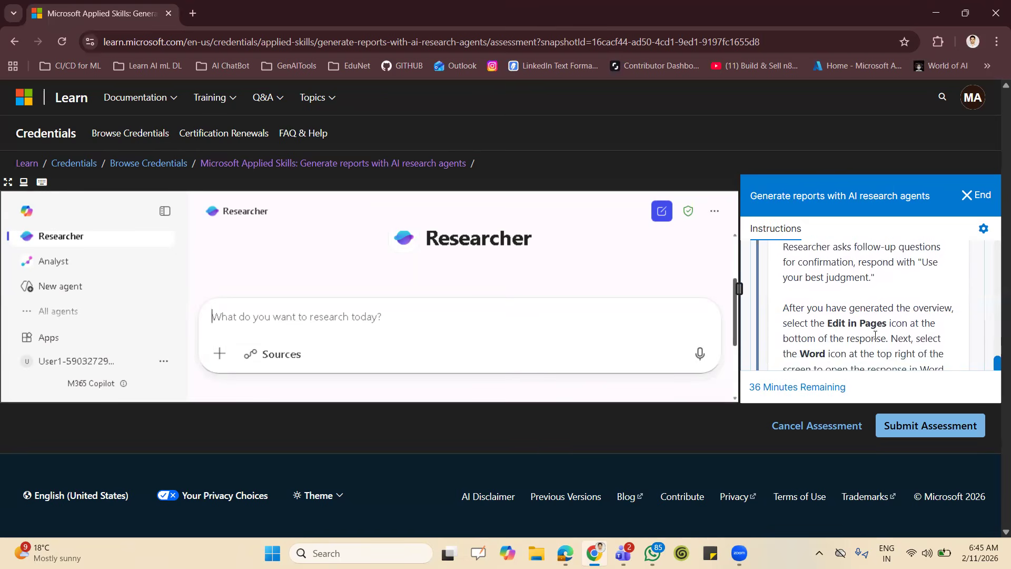
scroll(875, 335, up, 5)
scroll(875, 335, up, 1)
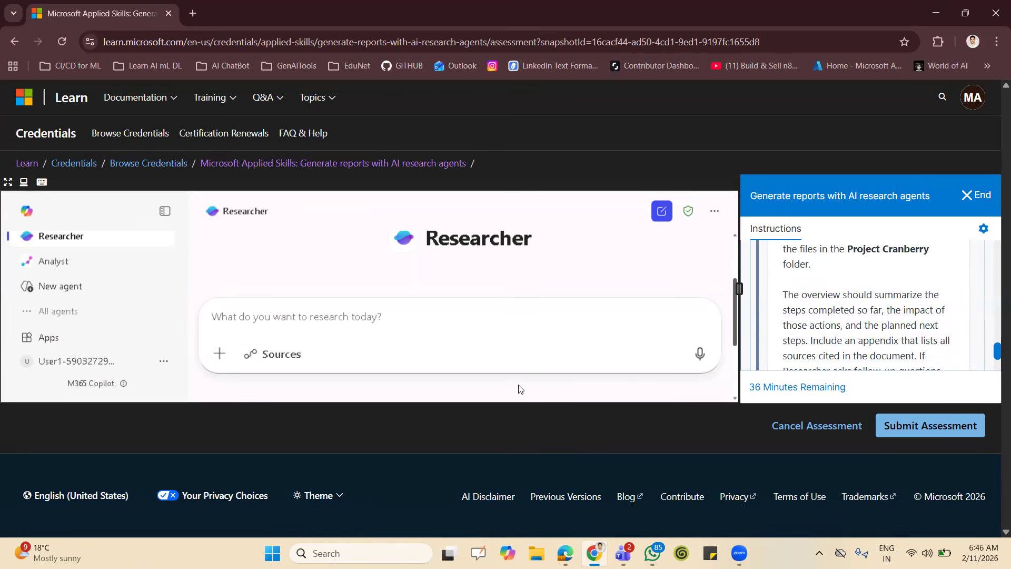
Start attaching cloud files to the Researcher prompt and open the Project Cranberry folder in My files.
click(220, 362)
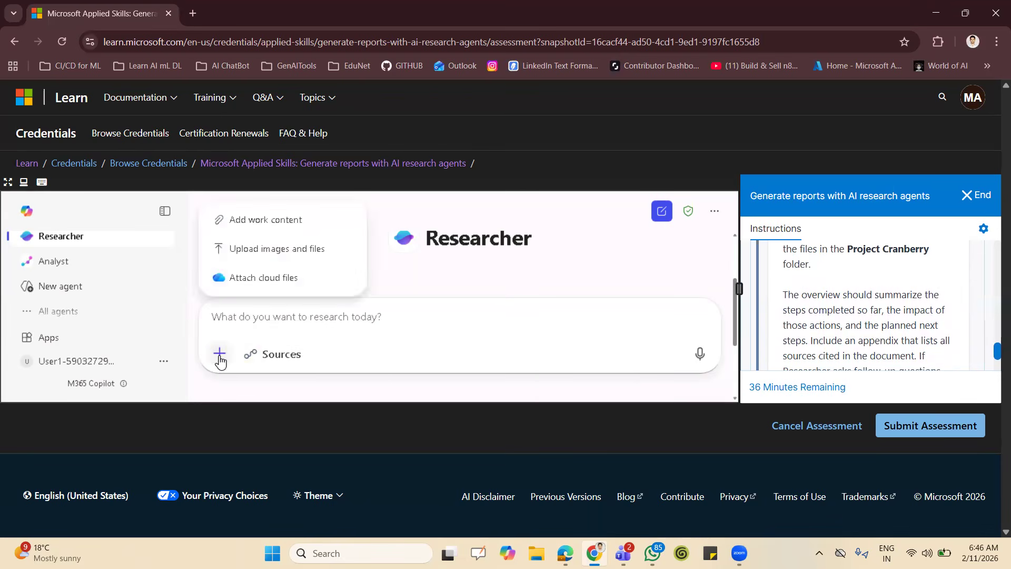
click(271, 280)
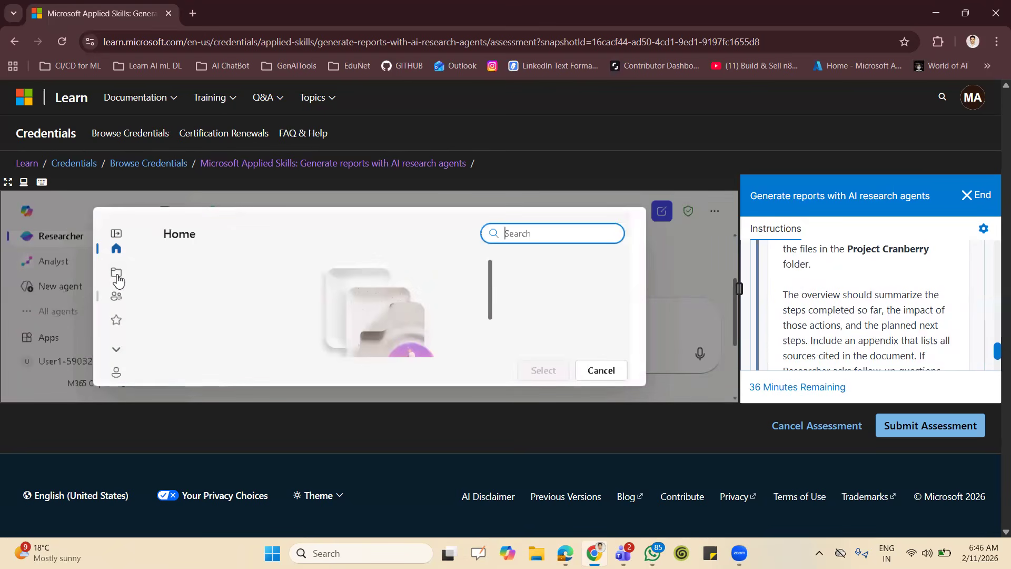
click(117, 276)
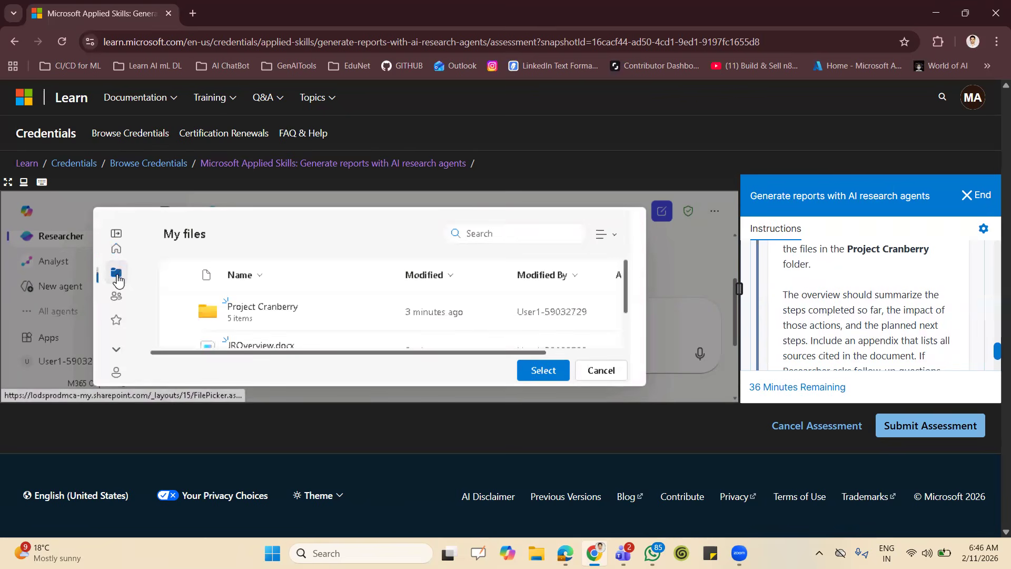
click(255, 307)
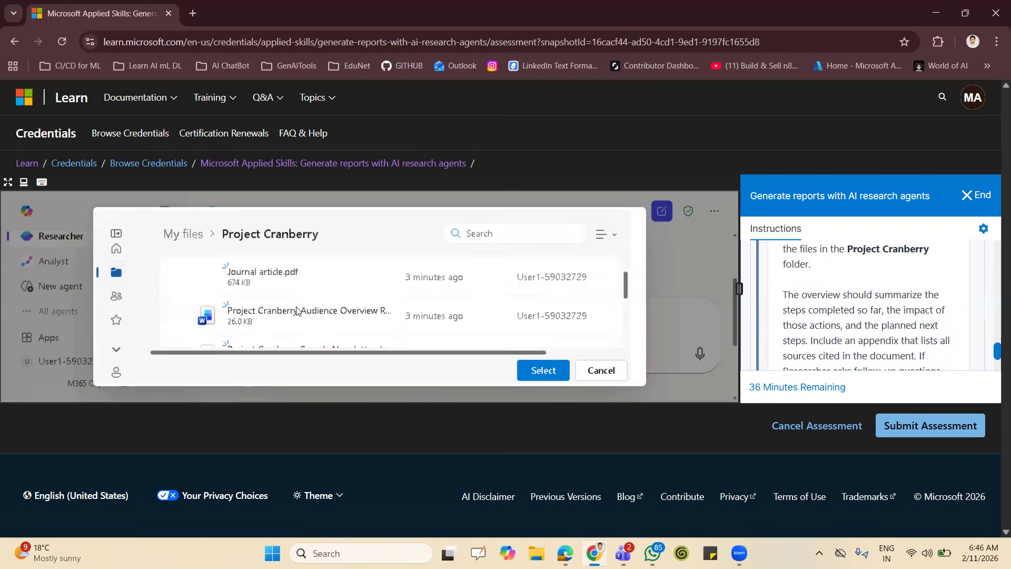
Attach all five Project Cranberry files: the journal article, audience overview, sample newsletter, status report and project outline.
click(179, 276)
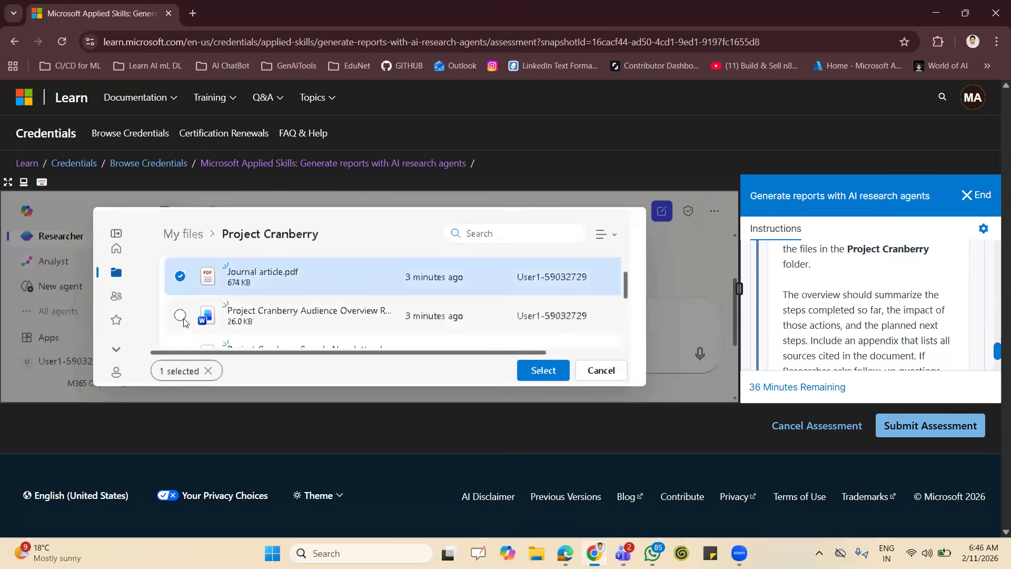
click(181, 318)
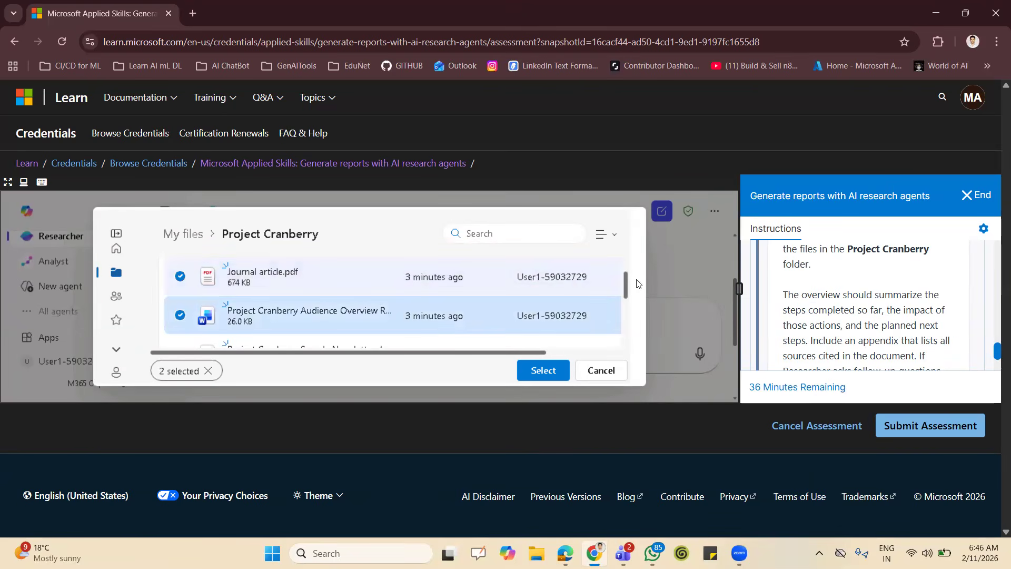
drag(629, 284, 631, 310)
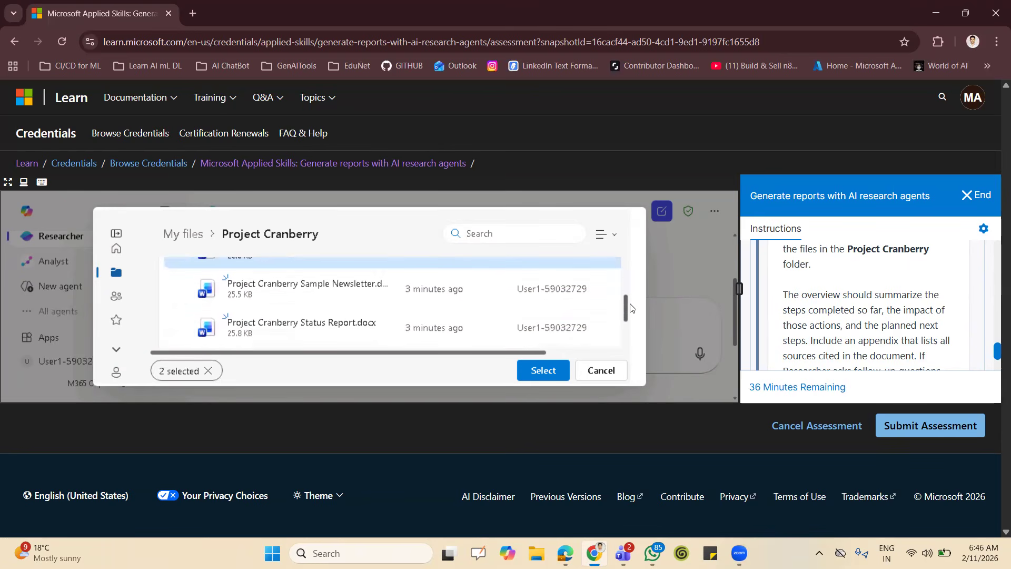
click(180, 289)
click(180, 327)
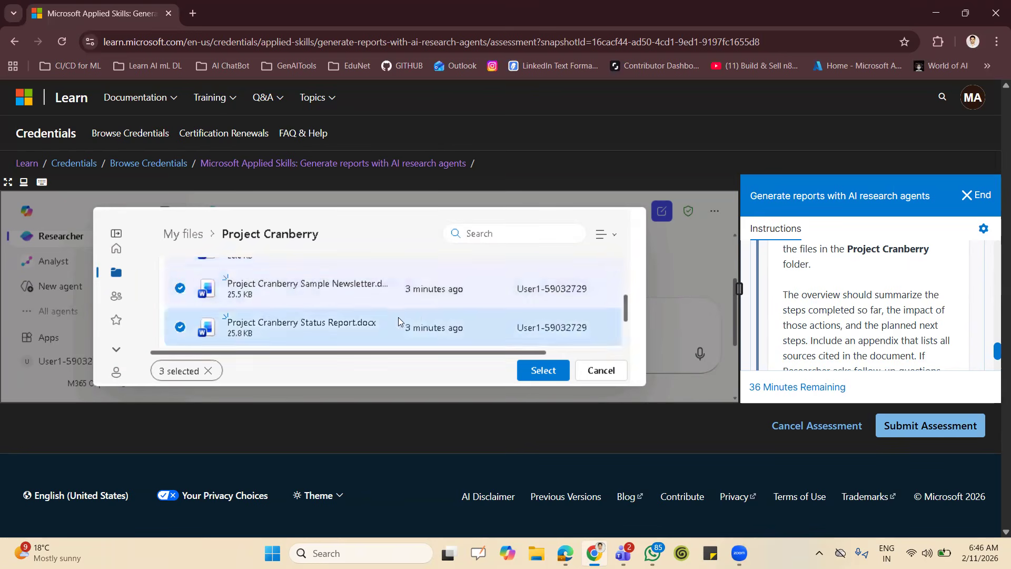
drag(627, 315, 632, 356)
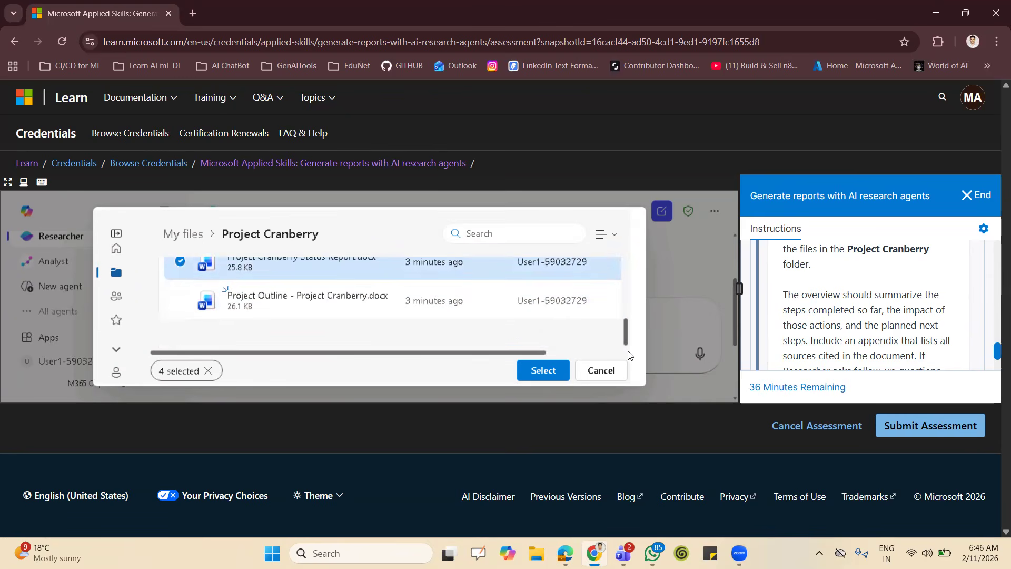
click(180, 301)
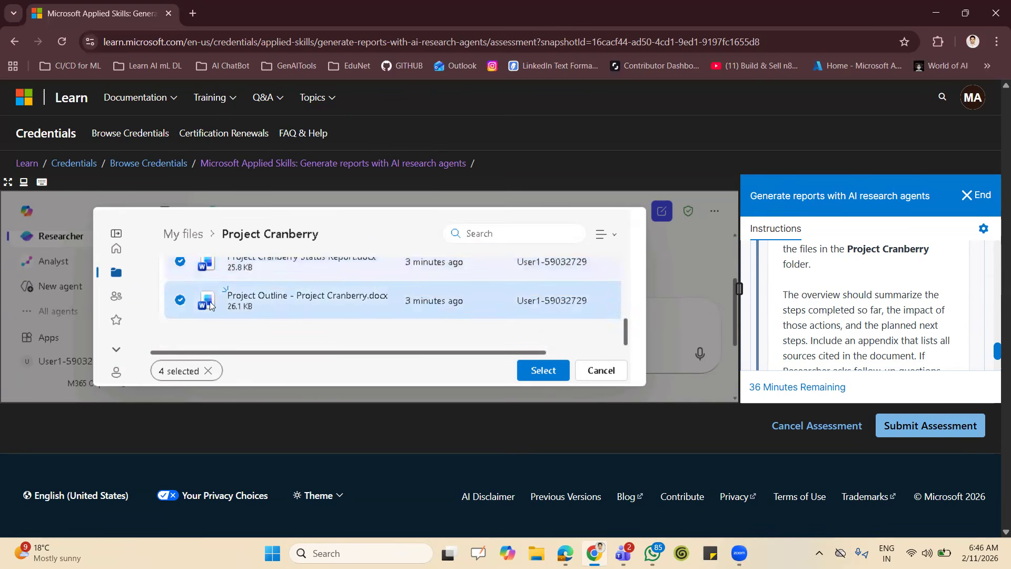
click(537, 371)
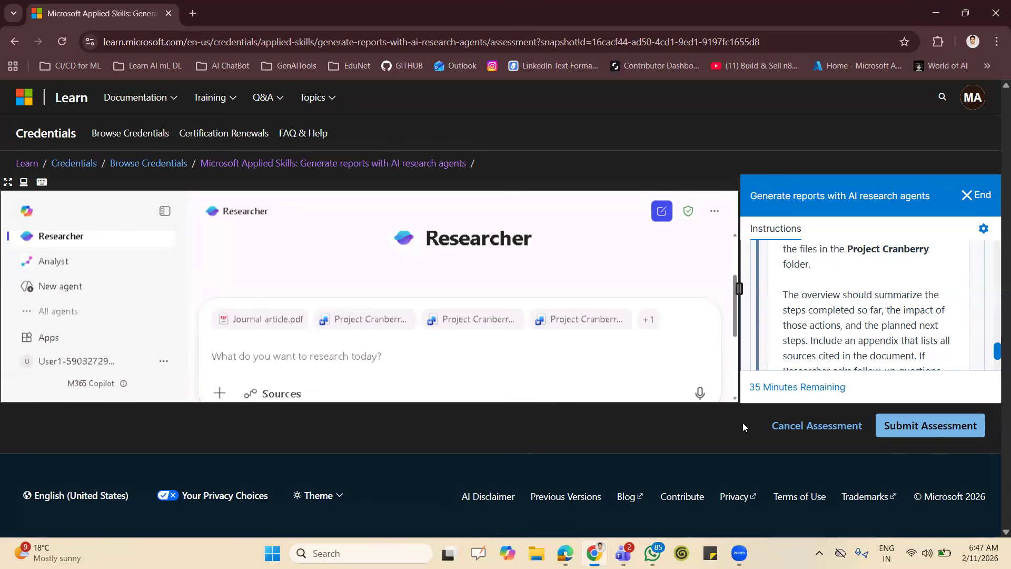
click(700, 394)
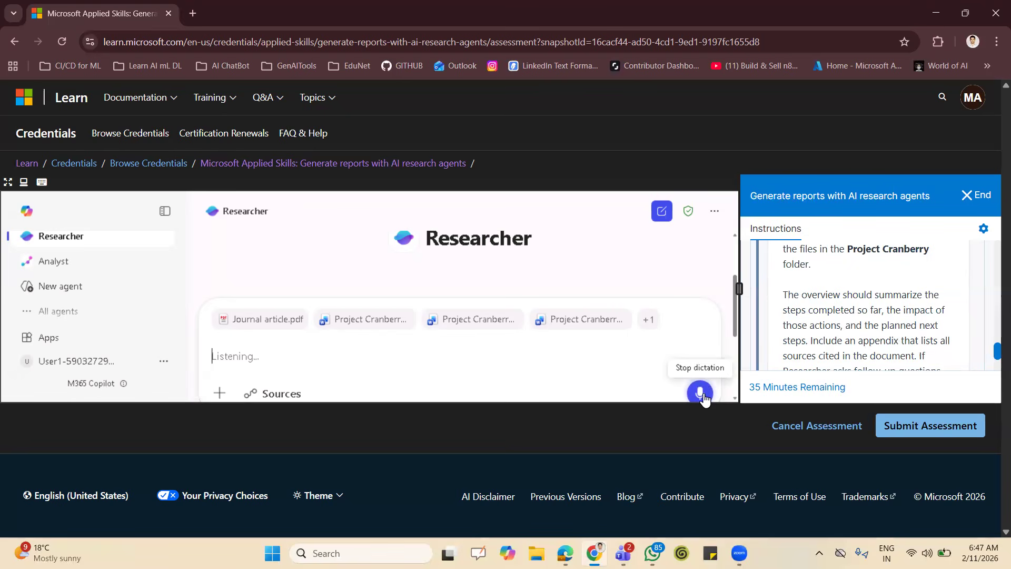
click(700, 394)
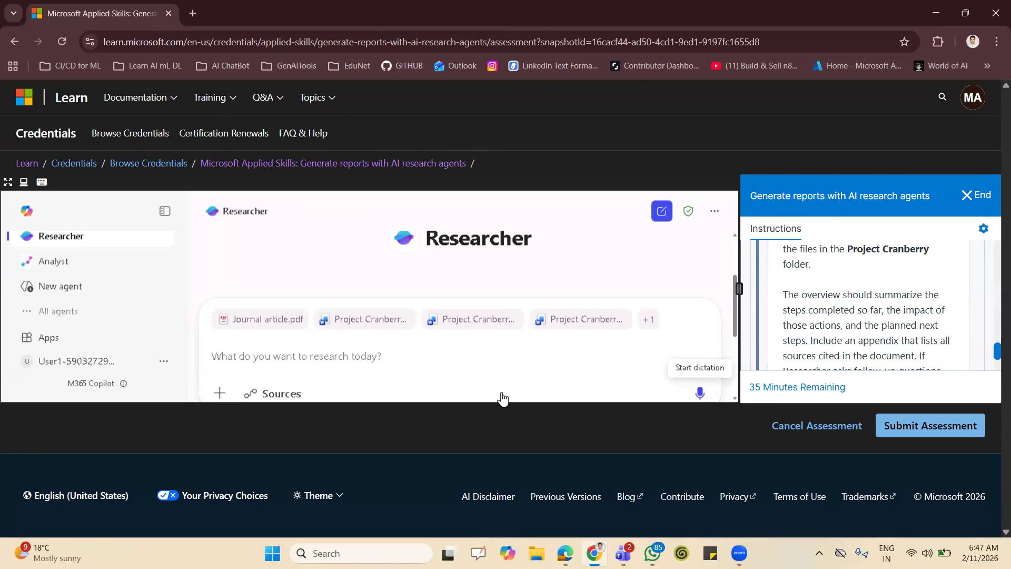
click(482, 361)
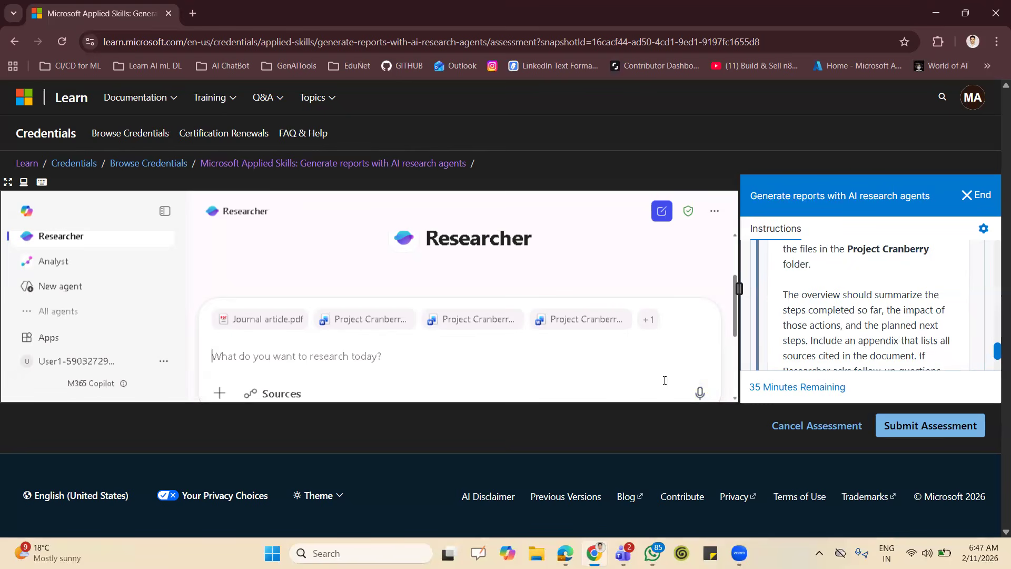
click(700, 394)
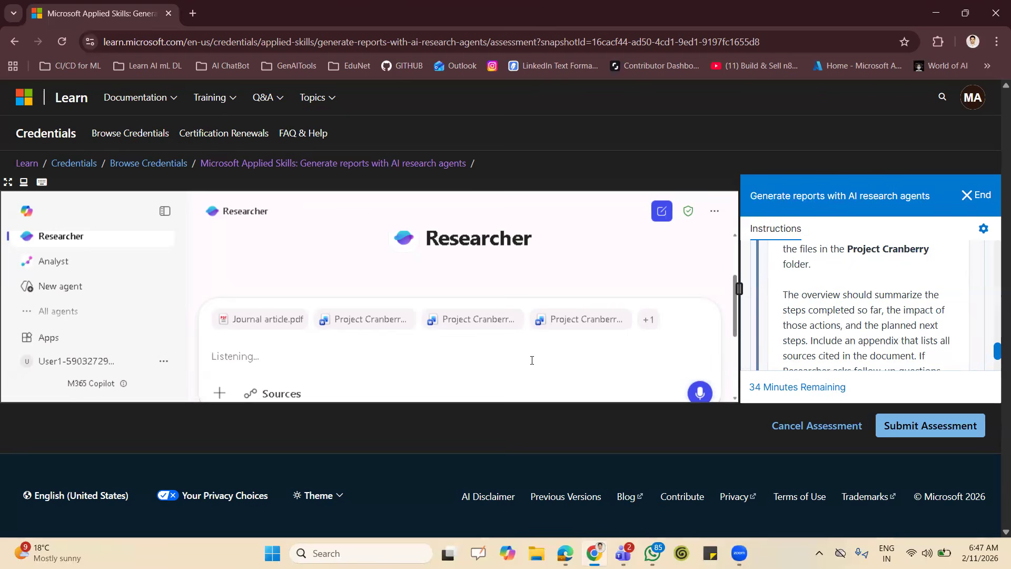
click(701, 396)
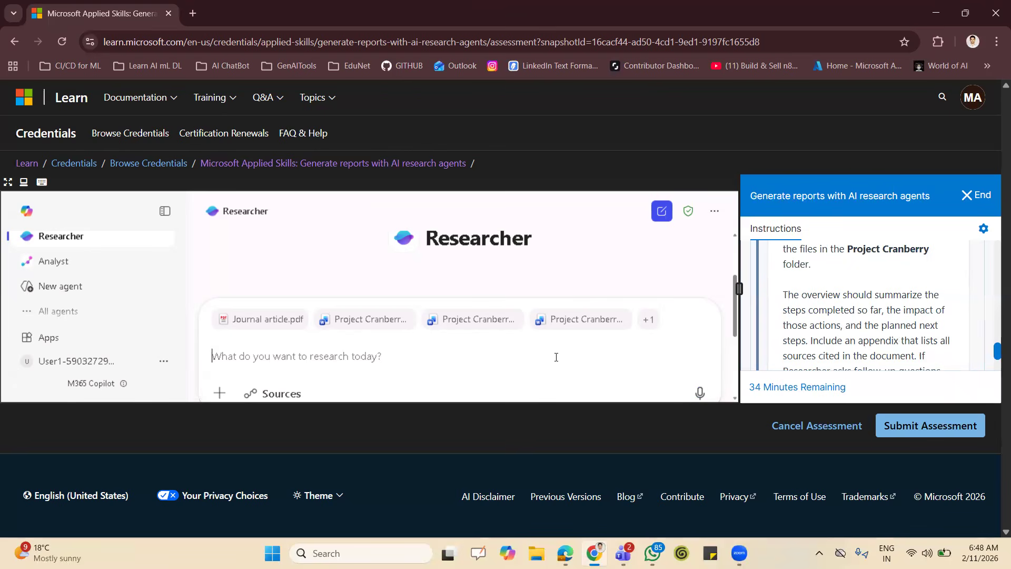
Start the Researcher prompt with the line "use researcher to create a comprehensive overview of Project canberry for marketing manager at Margie's Travel".
text(use researcher)
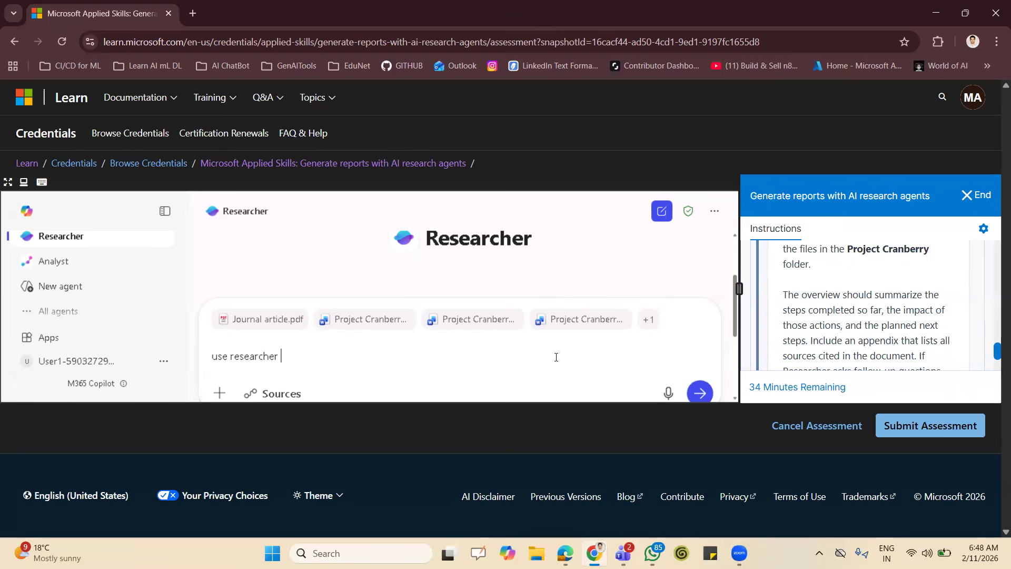
text( to create a comprehens)
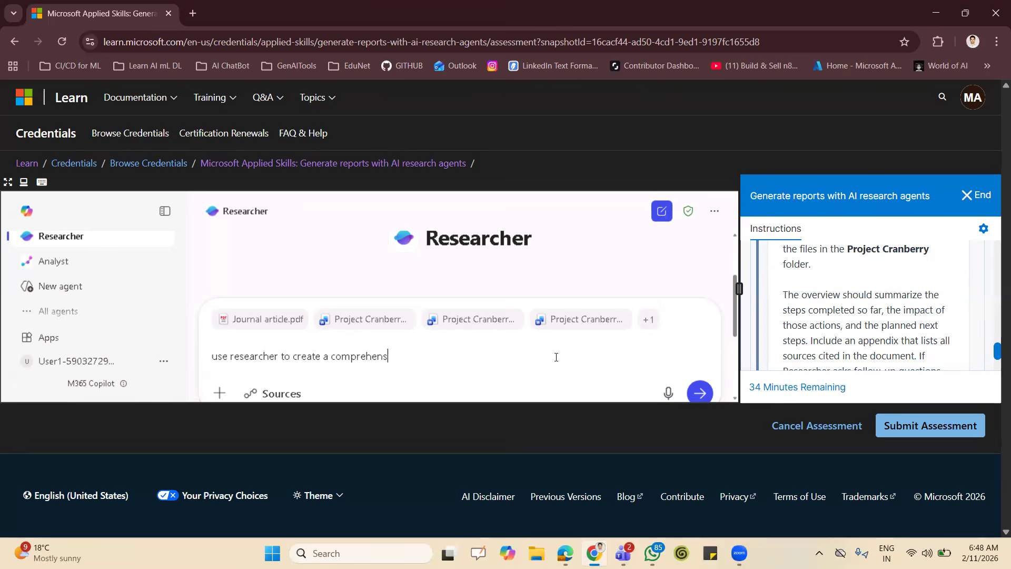
text(ive overview of Project canberry )
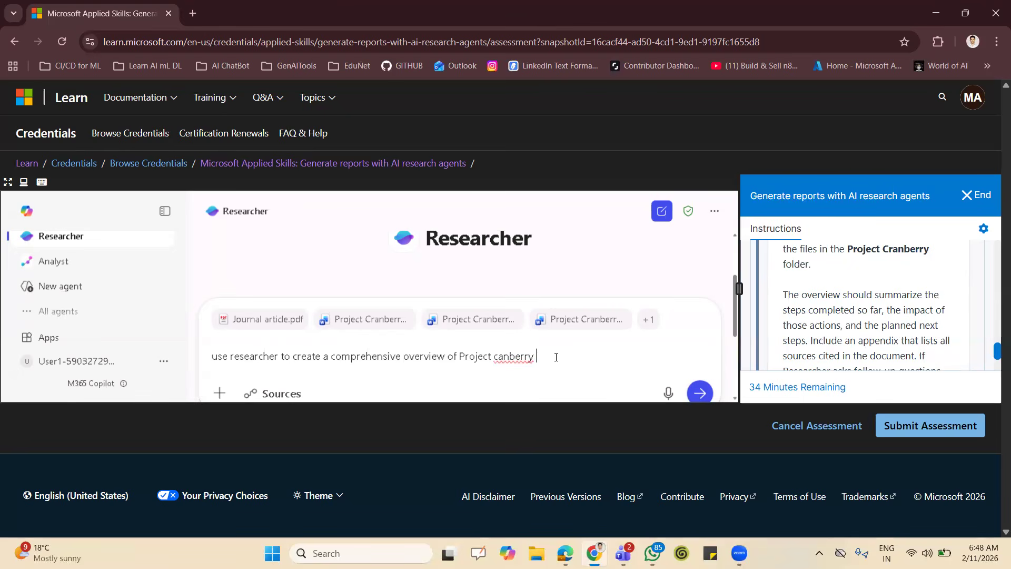
text(for marketing manager at Mar)
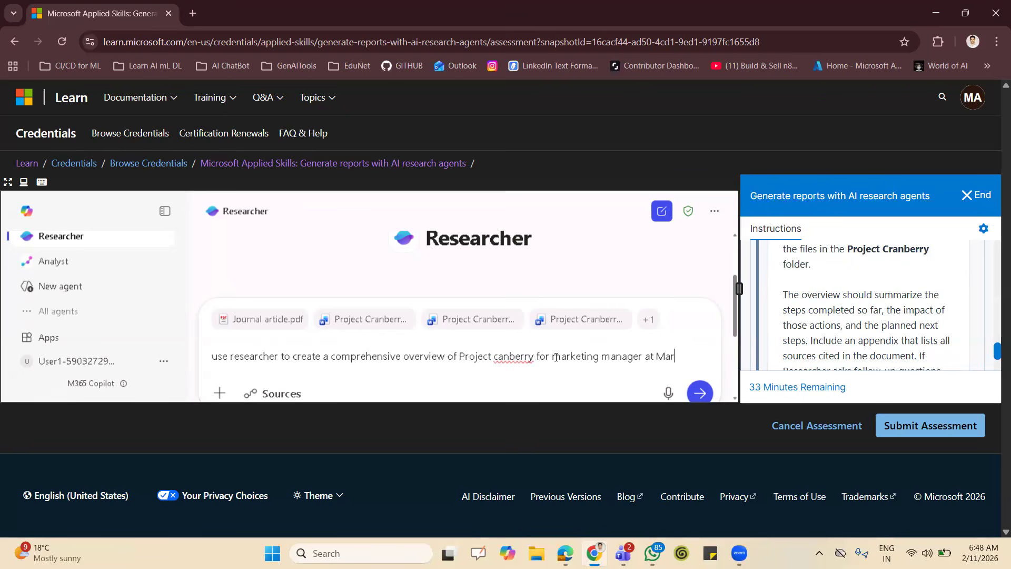
text(gie's Travel)
key(shift+Return)
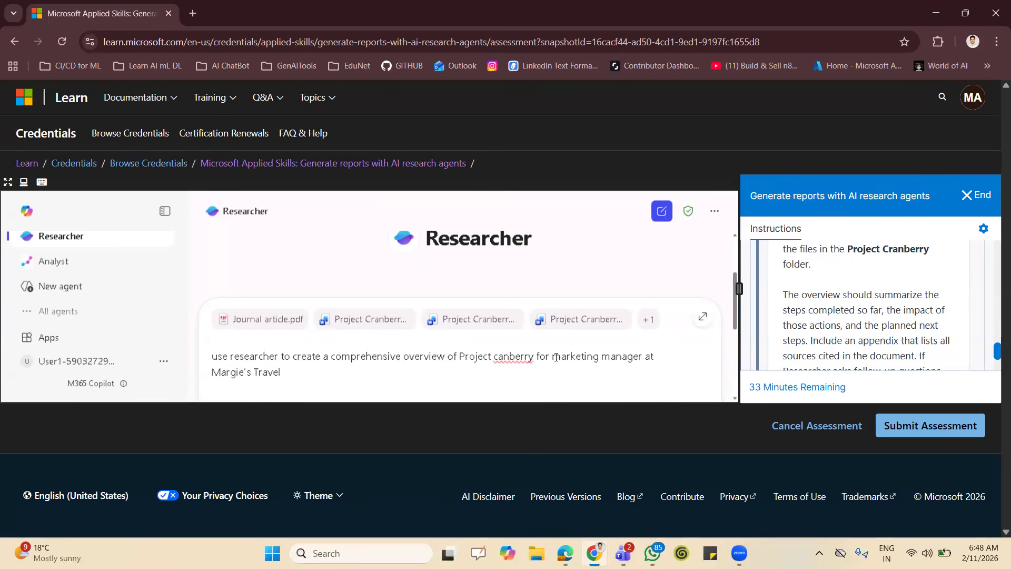
Add the line "The overview should include:" to the prompt, followed by a line break.
scroll(478, 357, down, 3)
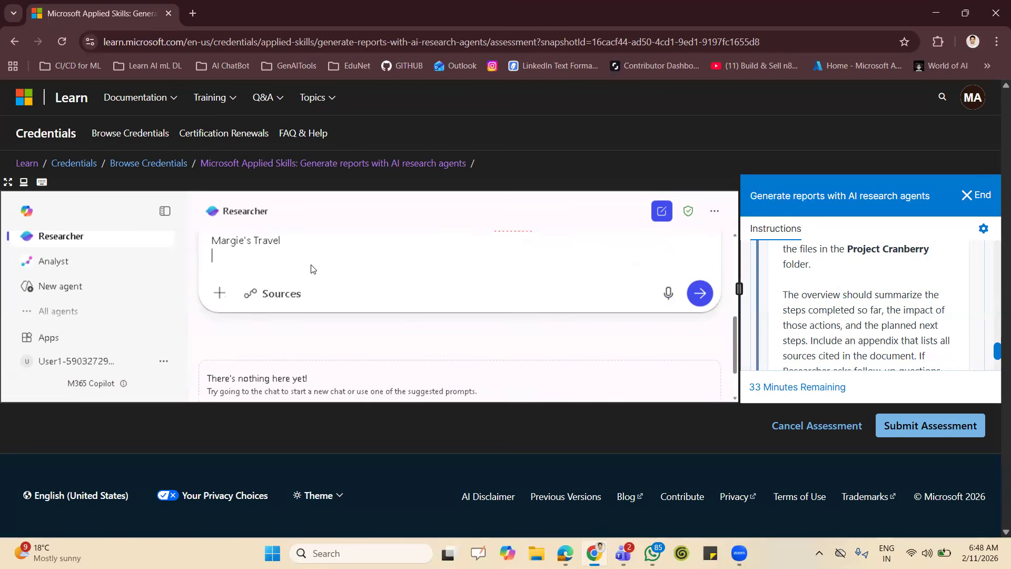
text(The overview should include)
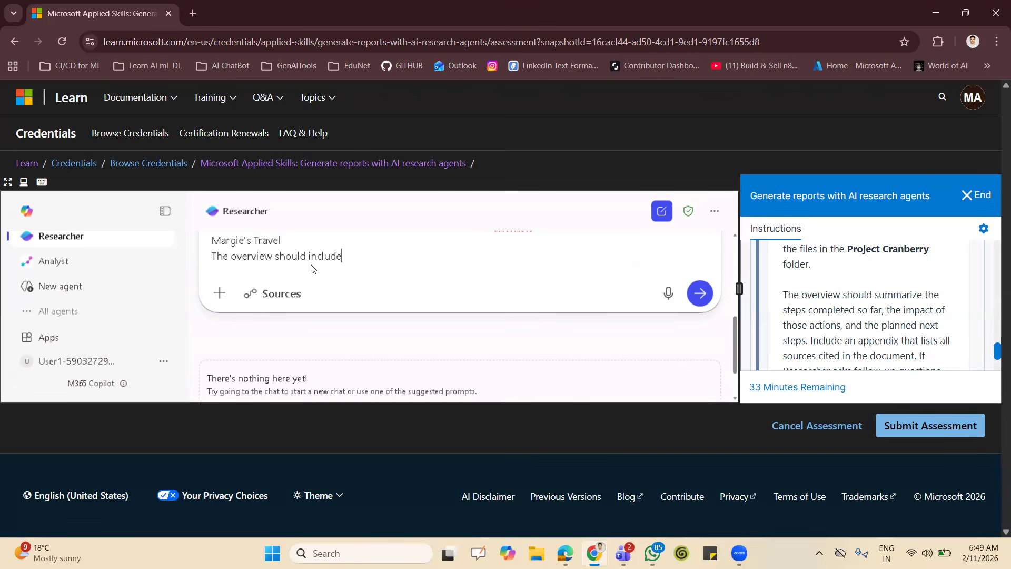
text(:)
key(shift+Return)
Add the first list item to the prompt, "- Asummary of the steps completed so far".
text(-)
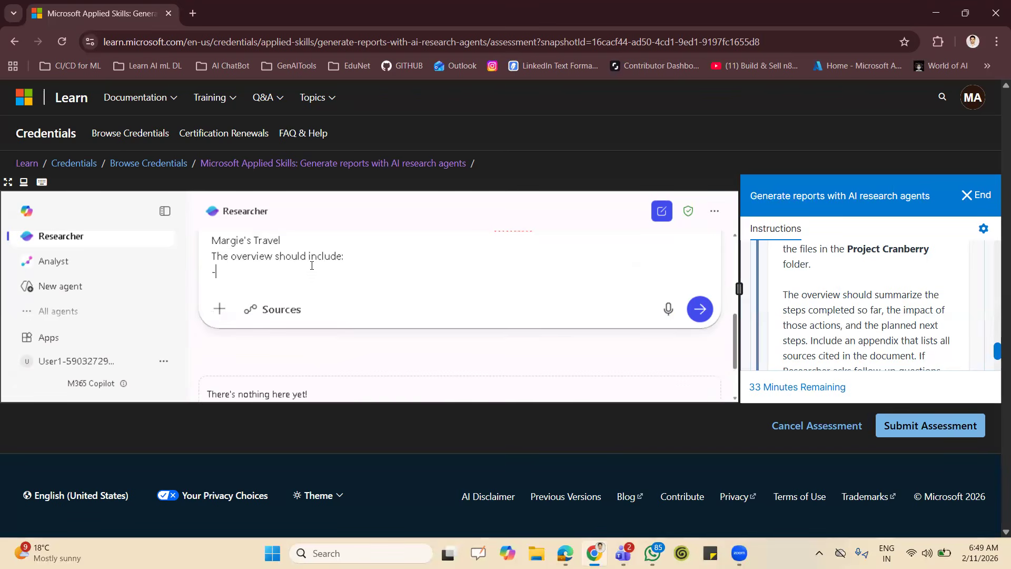
text( Asummary of the steps compl)
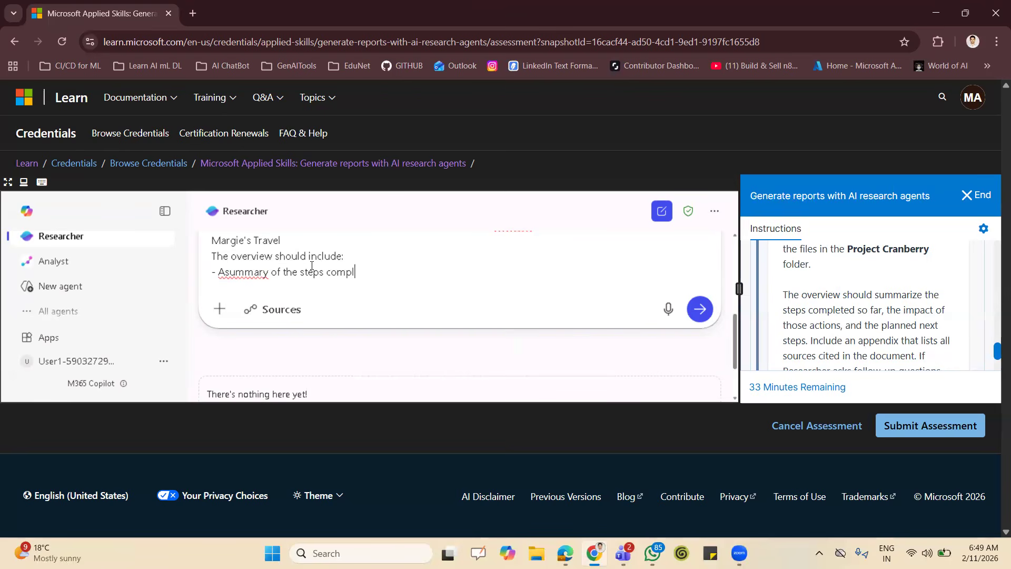
text(eted so far)
key(shift+Return)
Add the second list item to the prompt, "- the impact of those actions on customer engagement and businessgoals".
text(- )
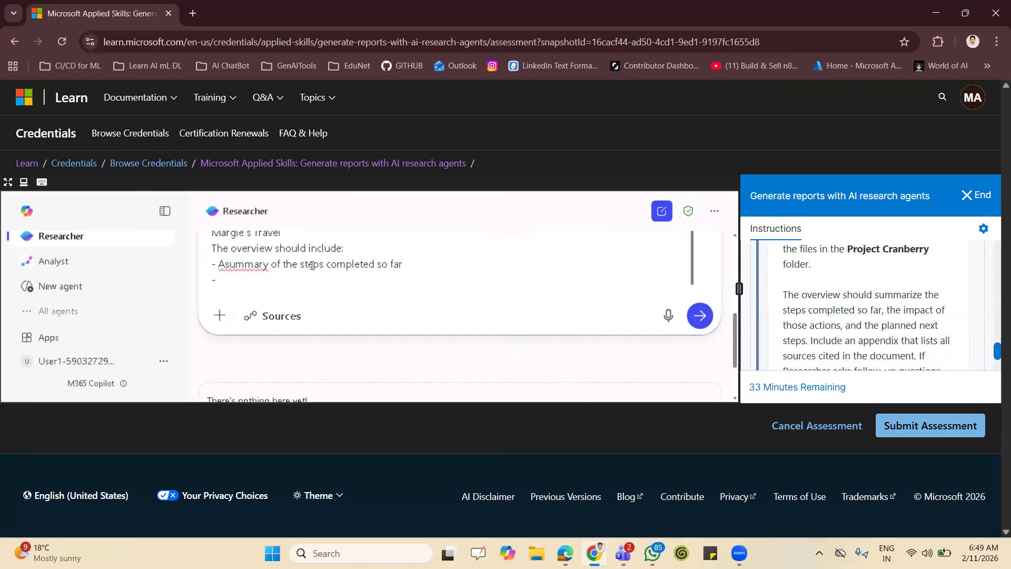
text(the impact of those )
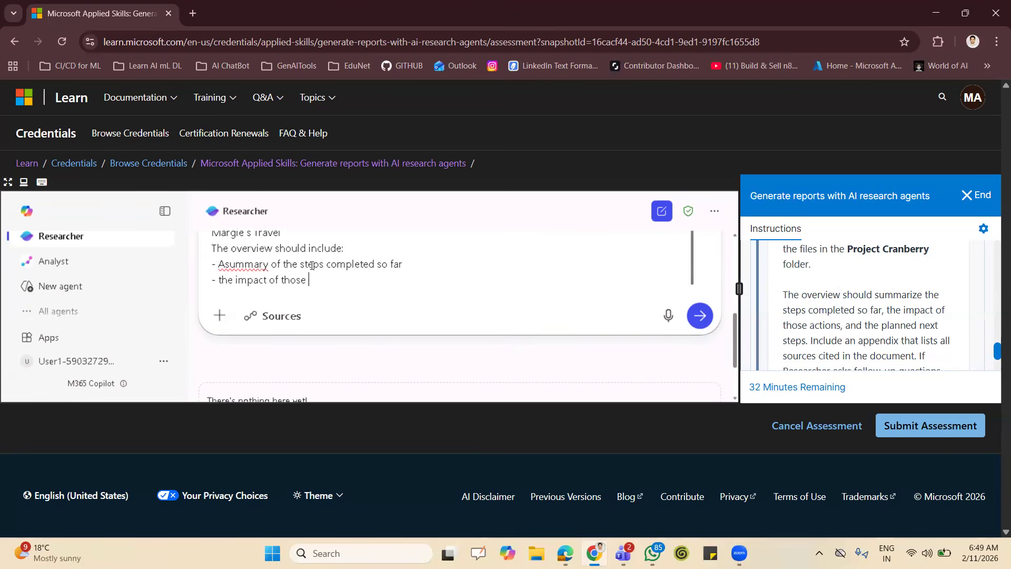
text(actions on customer engagement )
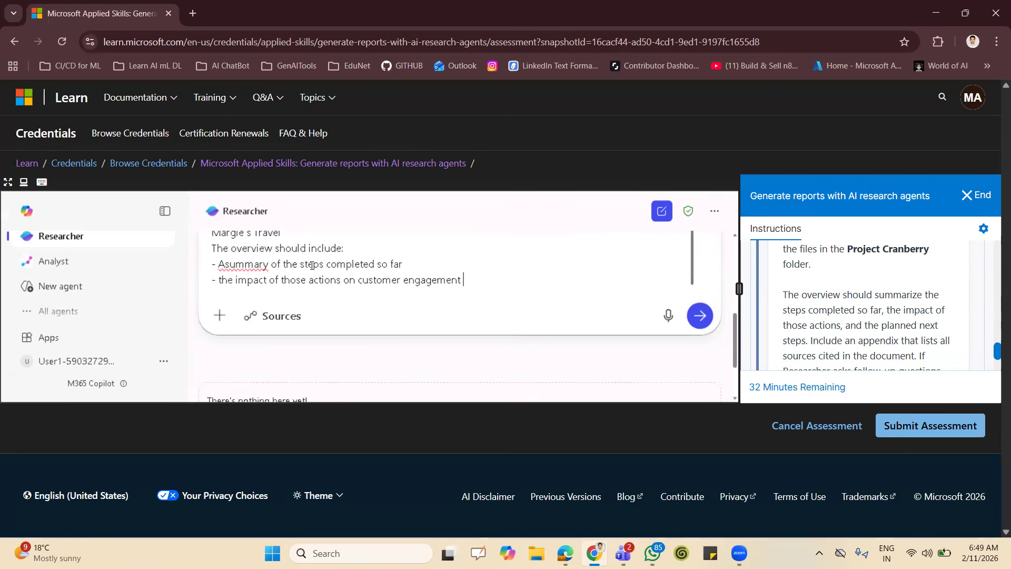
text(and businessgoals)
Add the third list item on a new line of the prompt, "- planned next steps for Project Canberry".
key(shift+Return)
text(-)
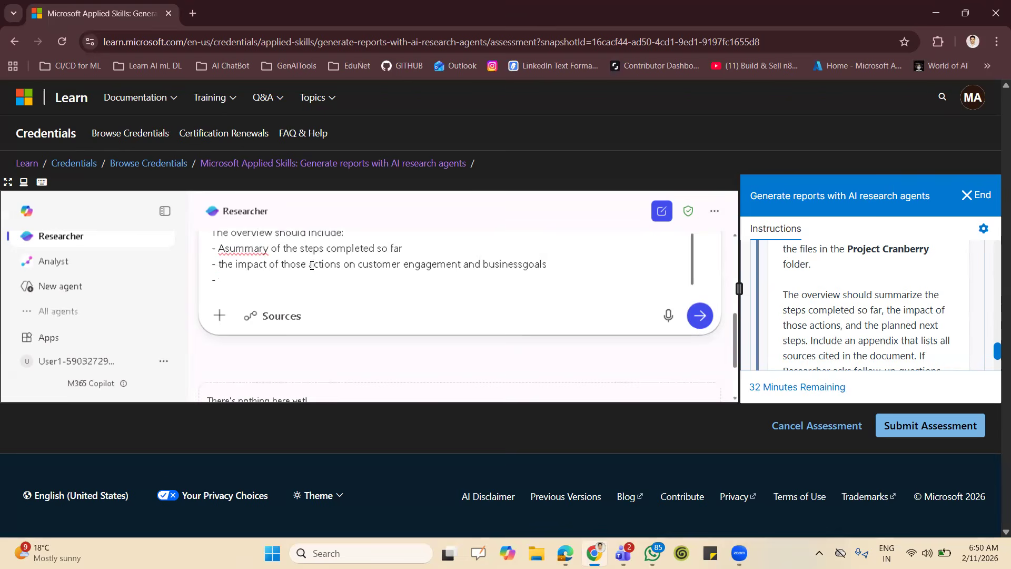
text( planned next ste)
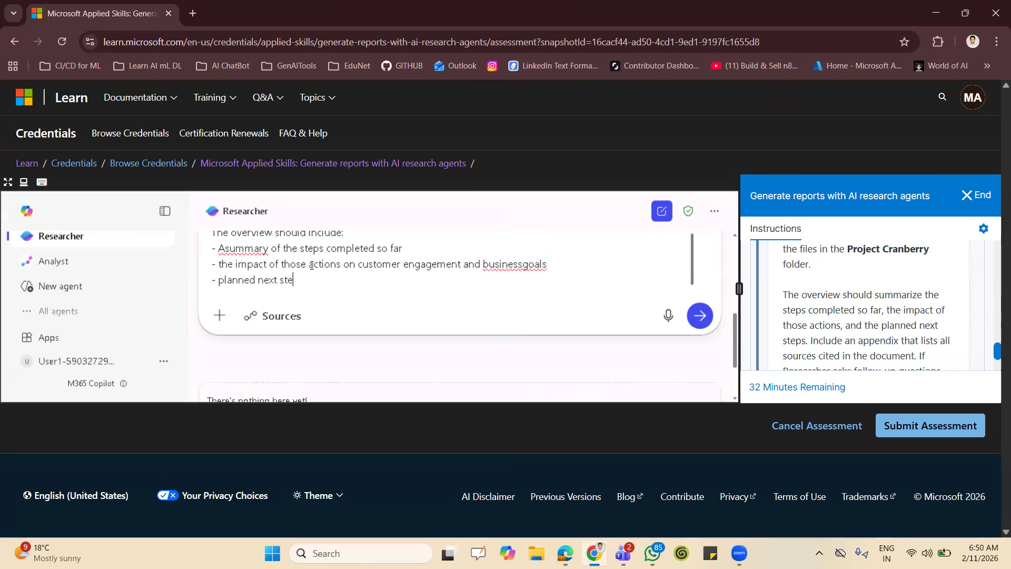
text(ps for Project Canberry)
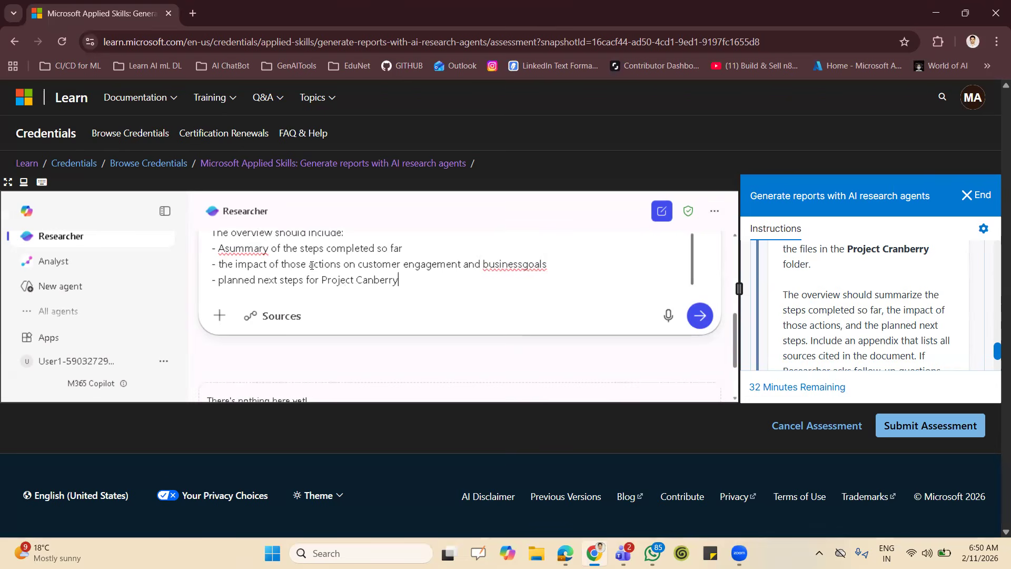
Add a fourth list item to the prompt, "- Wite a professional bussiness tone suitable for management review".
key(Return)
text(- )
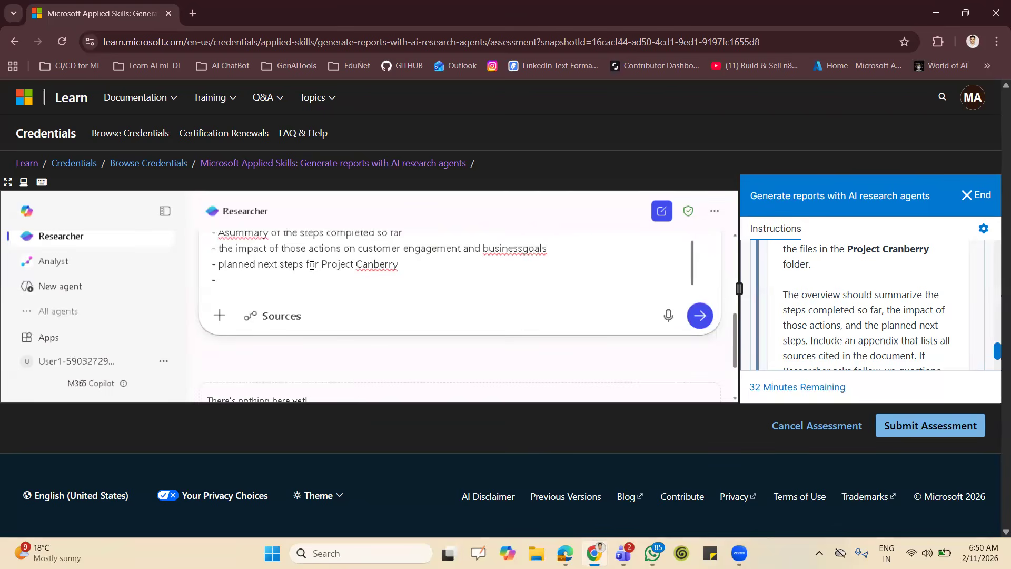
text(Wite a professional buss)
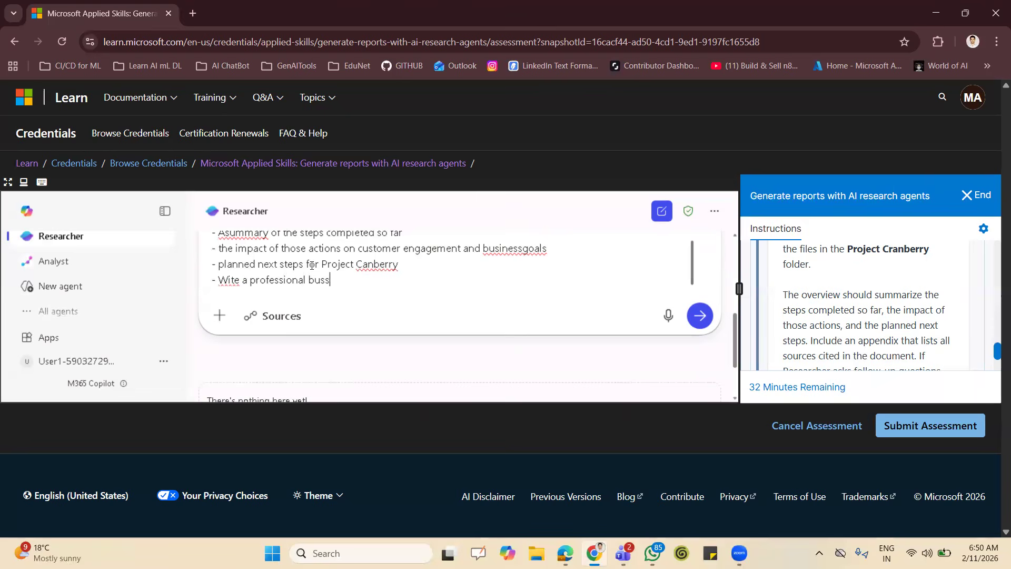
text(iness tone suitable for )
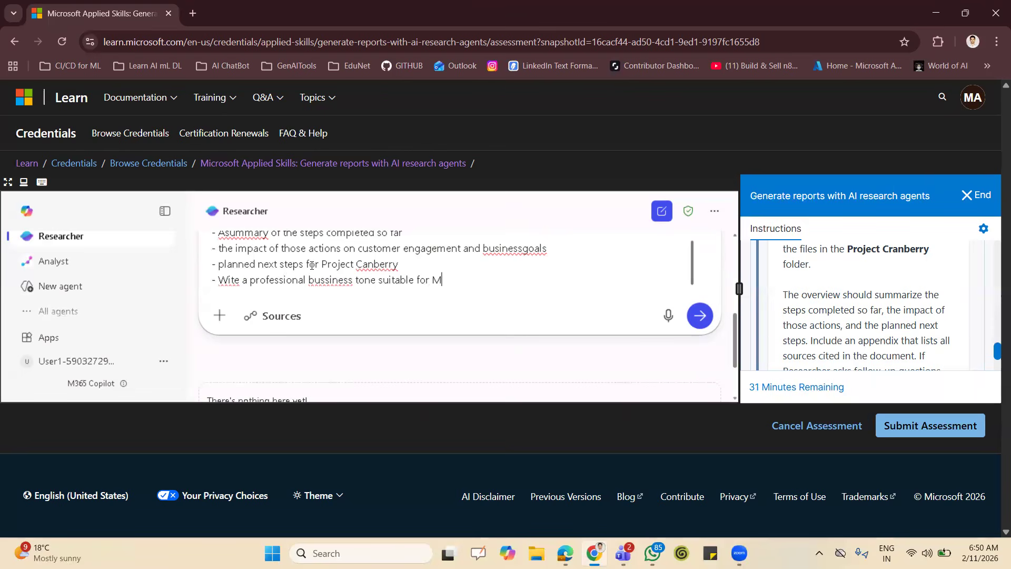
text(mana)
text(gers)
key(BackSpace)
key(BackSpace)
text(nt review. Includ)
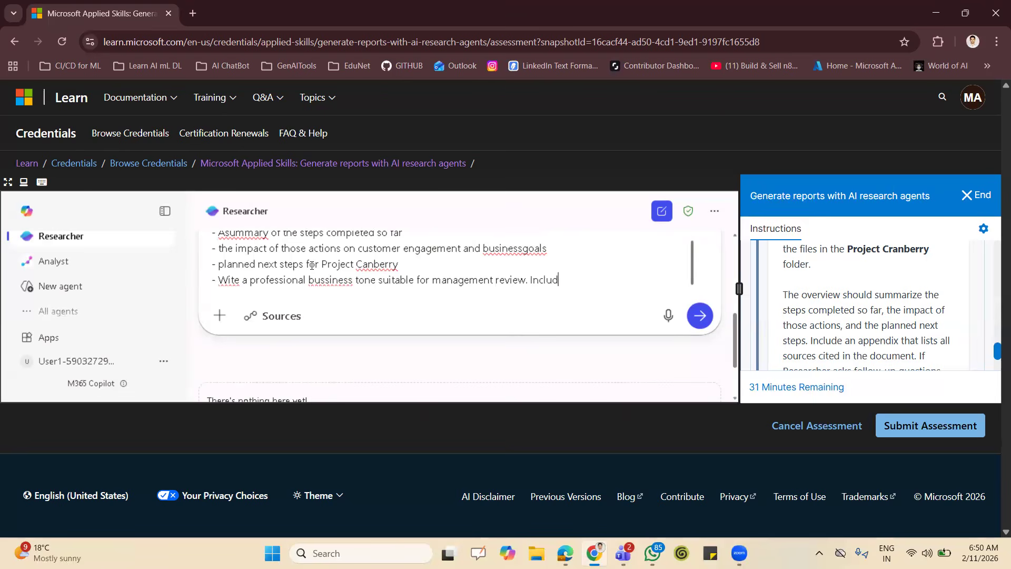
text(e an Appendix that list)
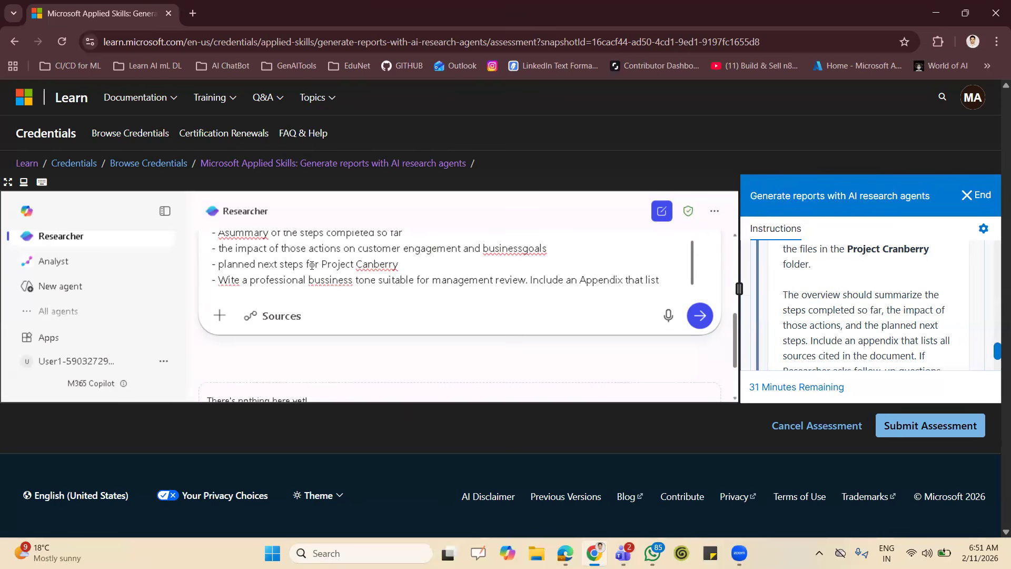
text( all sour)
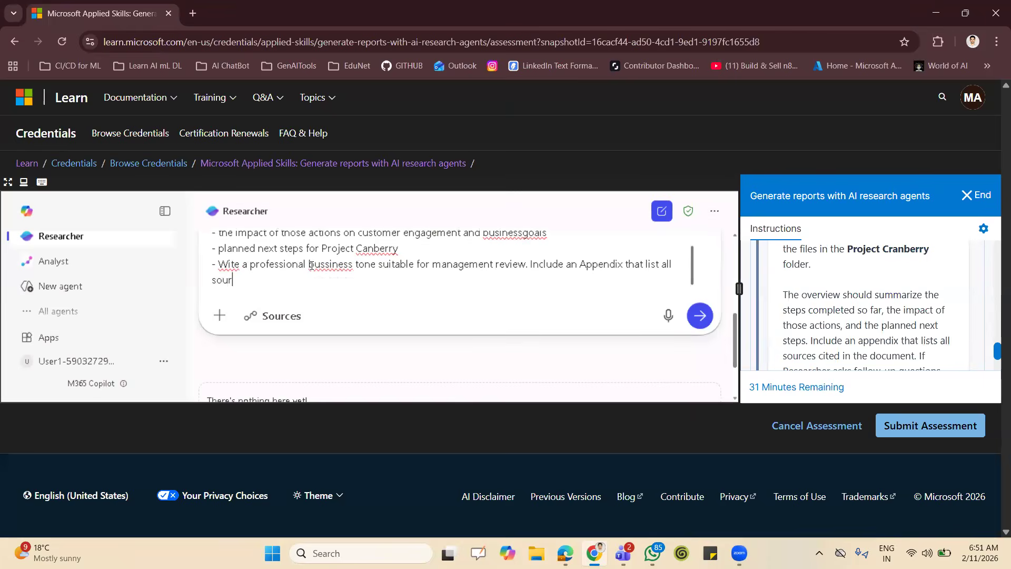
text(ses cited in the document)
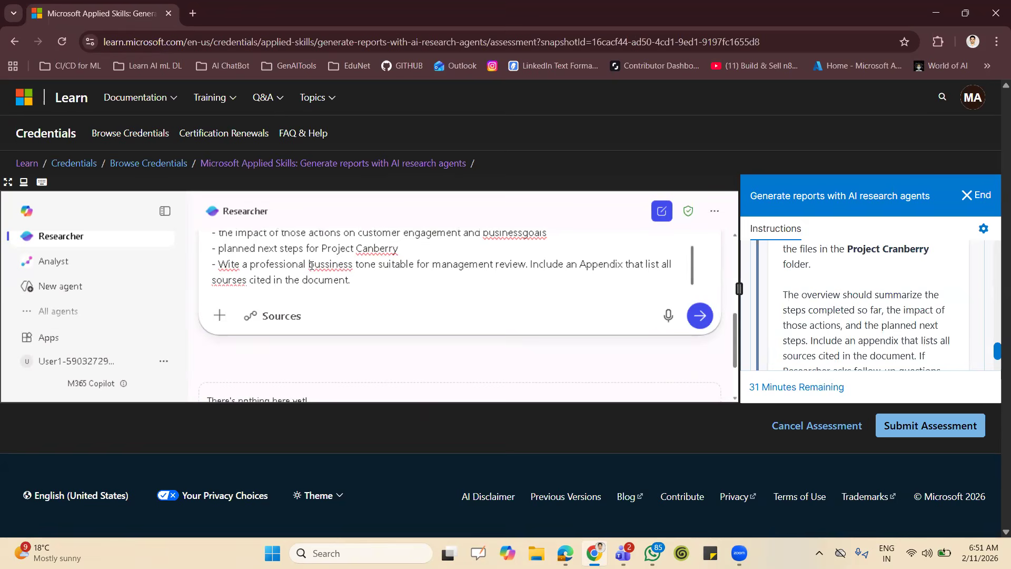
text(.)
Finish the prompt after a blank line with "I have attached required documents." and submit it to Researcher.
key(shift+Return)
key(shift+Return)
text(I have atta)
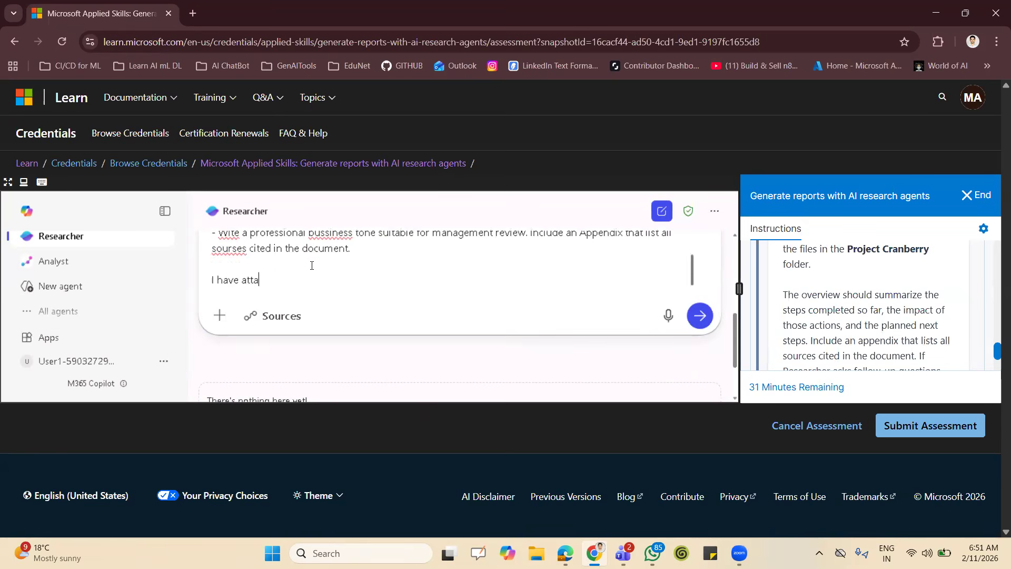
text(ched required documents.)
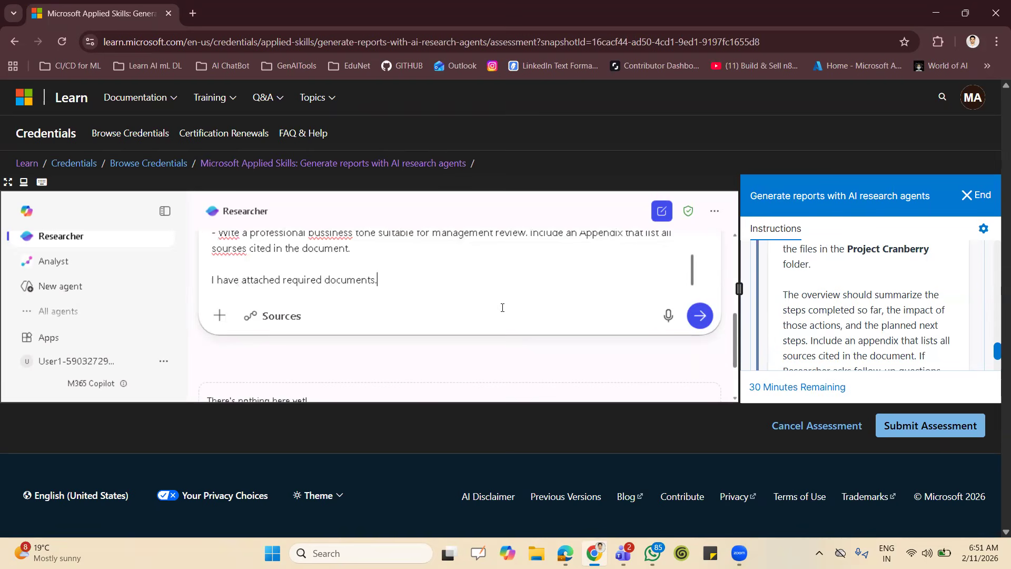
click(700, 315)
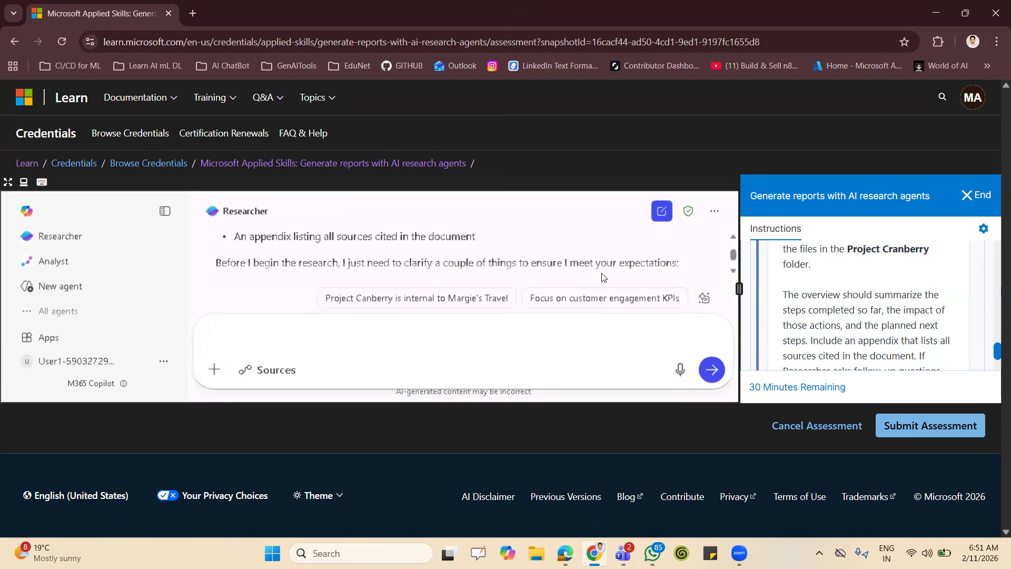
Check Researcher's follow-up questions against the lab instructions and send the reply "use your best judgement".
scroll(603, 276, down, 2)
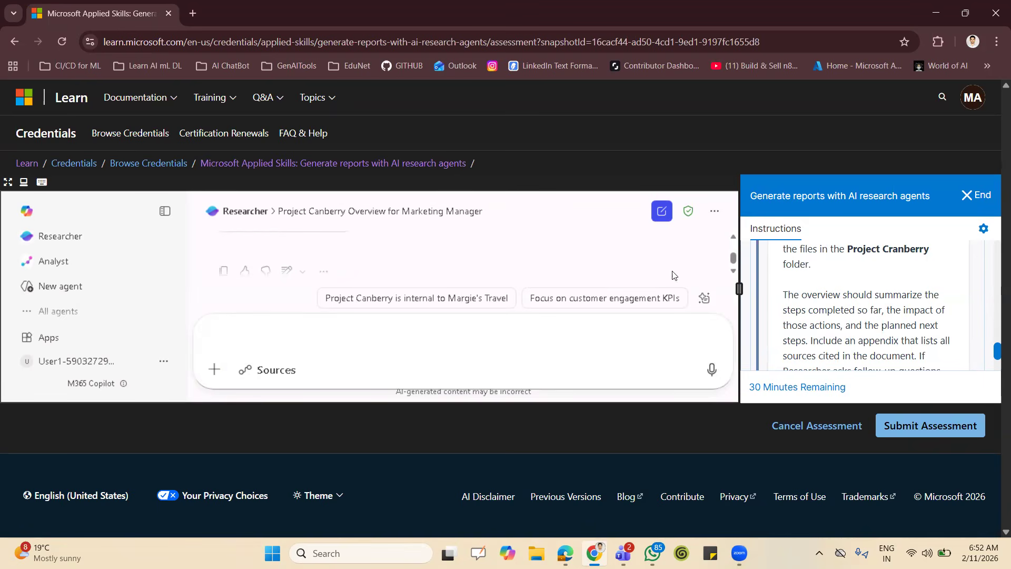
click(734, 237)
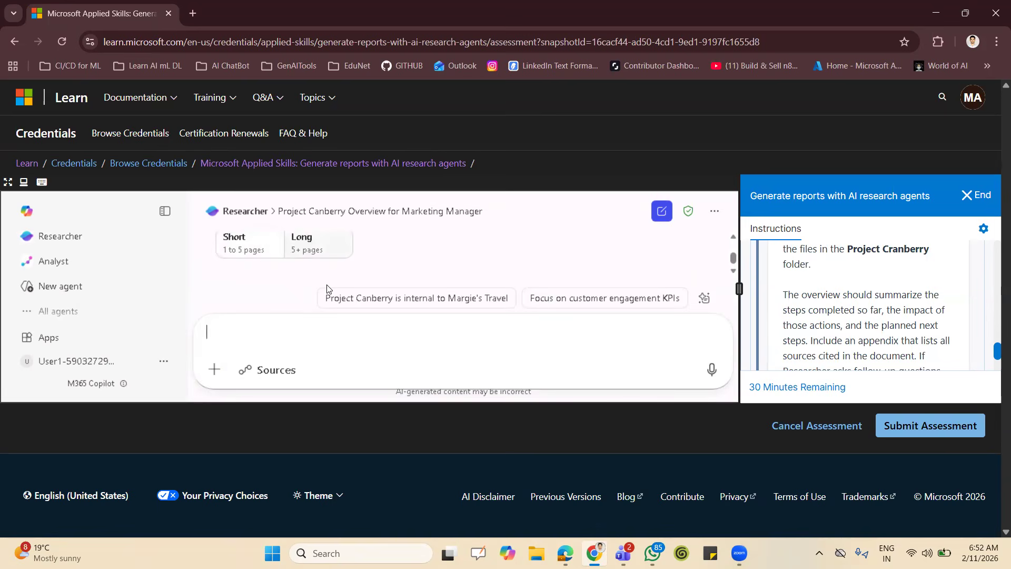
scroll(880, 297, up, 3)
scroll(879, 297, up, 5)
scroll(894, 309, up, 3)
scroll(894, 309, down, 10)
scroll(894, 309, up, 1)
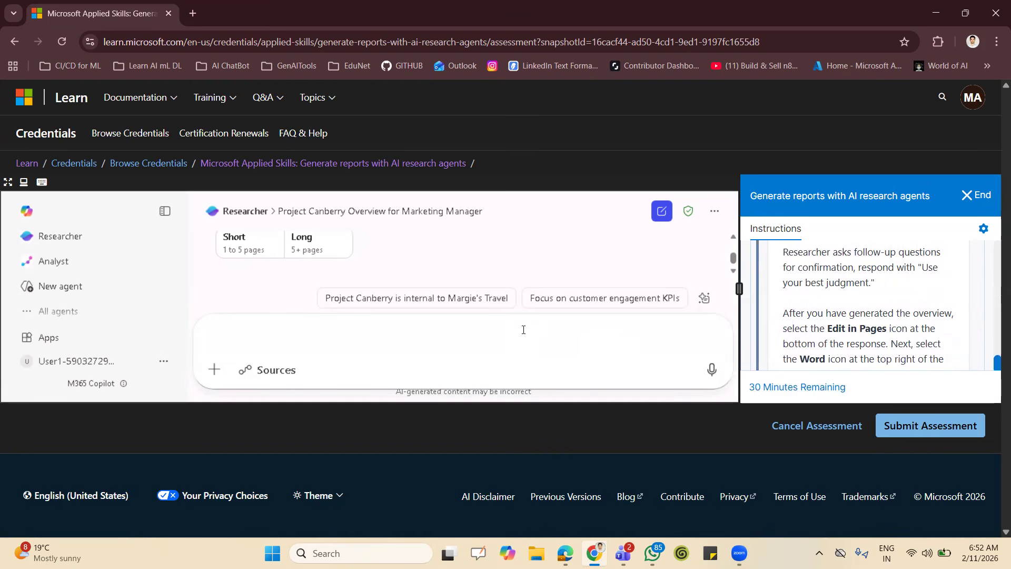
text(us)
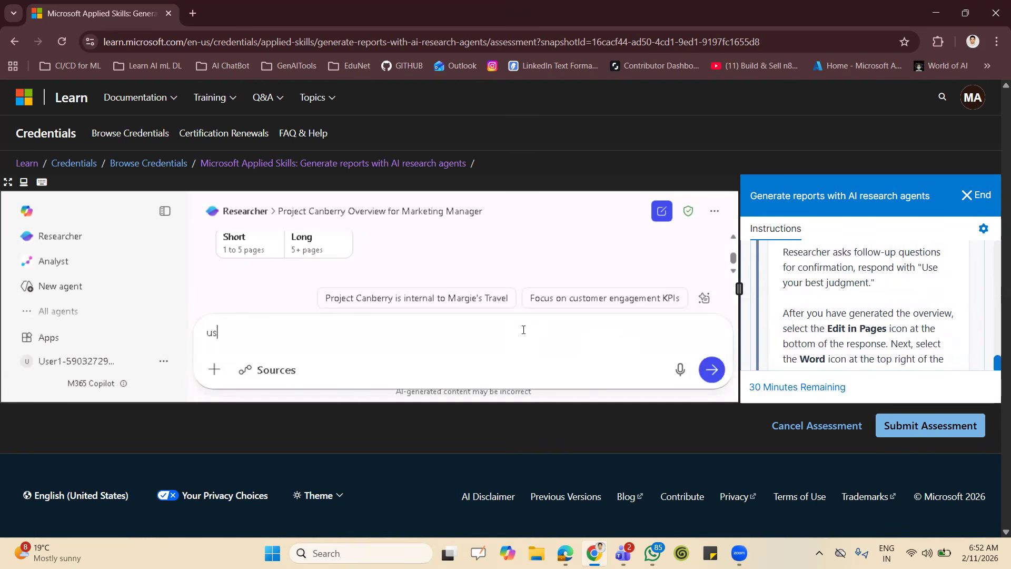
text(e your best judgement)
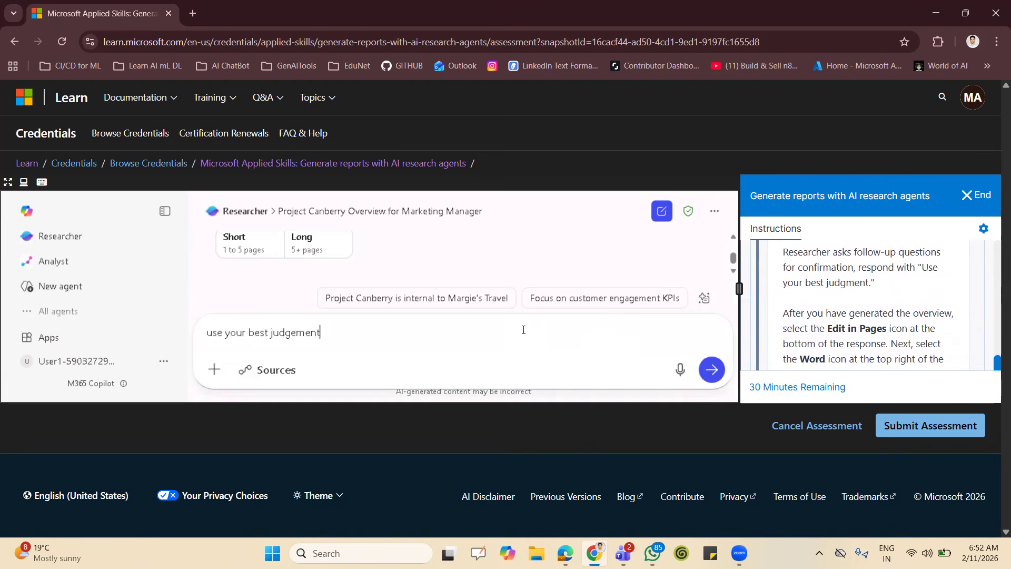
click(711, 370)
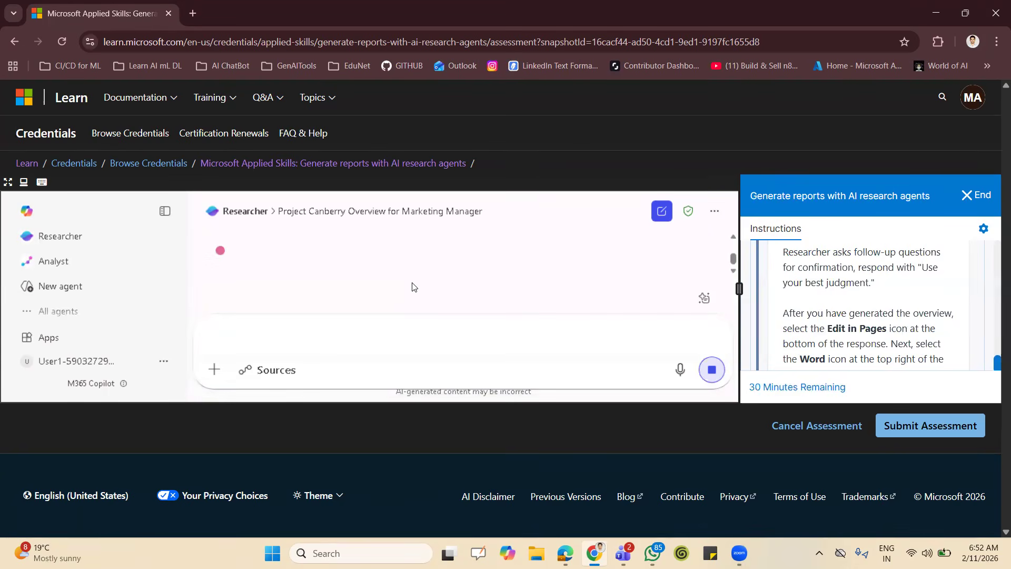
Leave full screen and open the M365 Copilot chat page in a new browser tab.
key(F11)
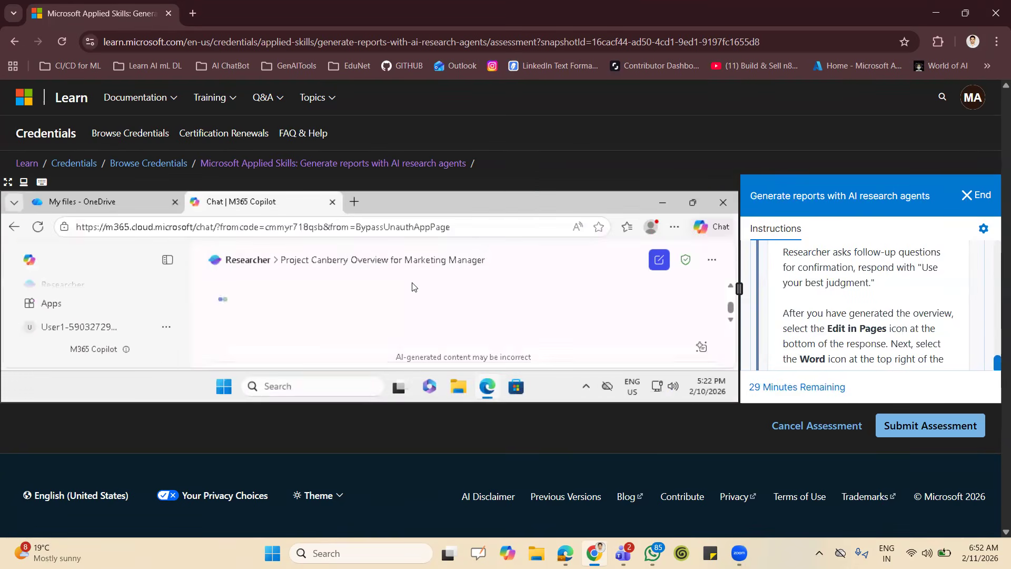
click(354, 203)
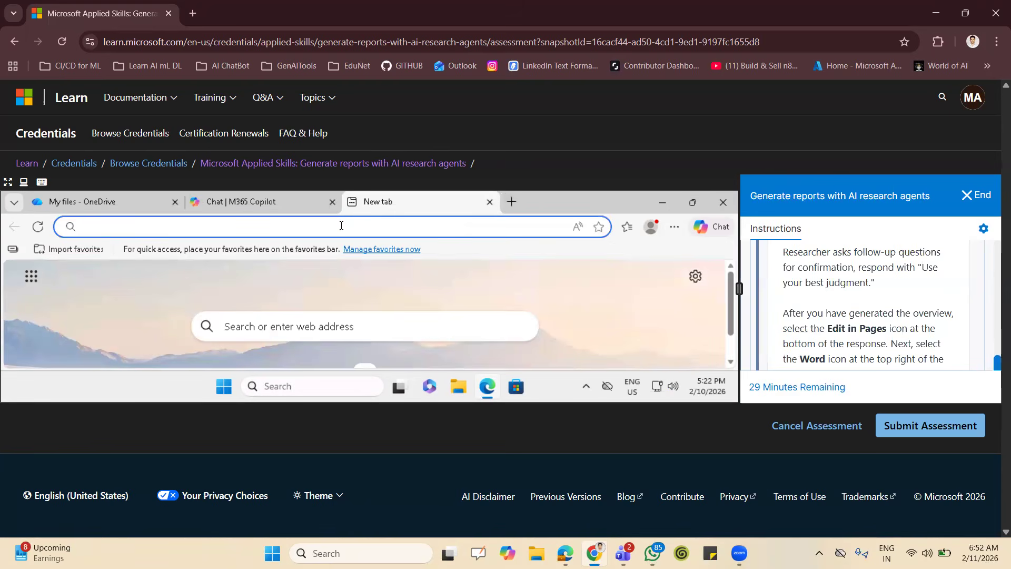
text(m)
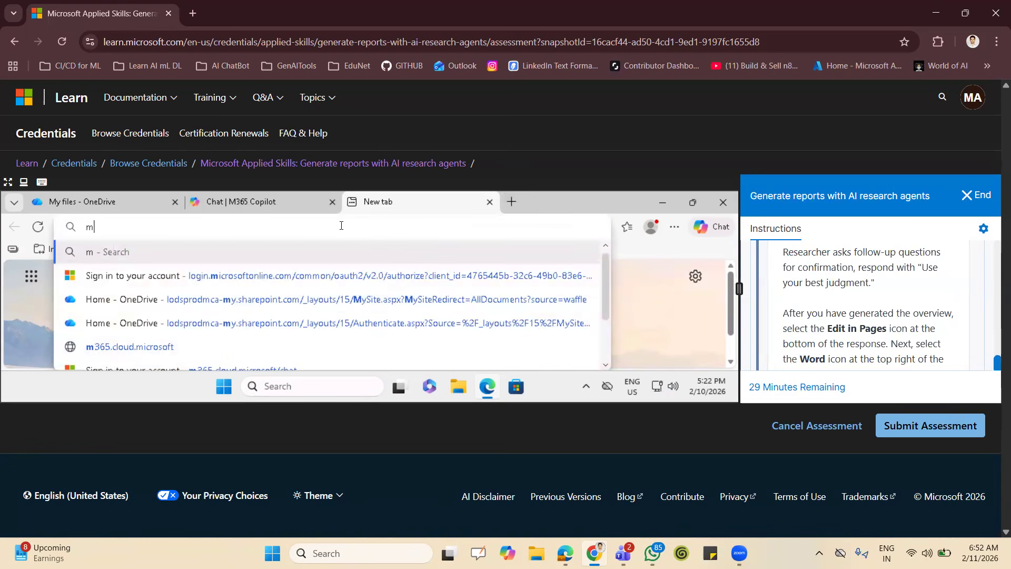
key(BackSpace)
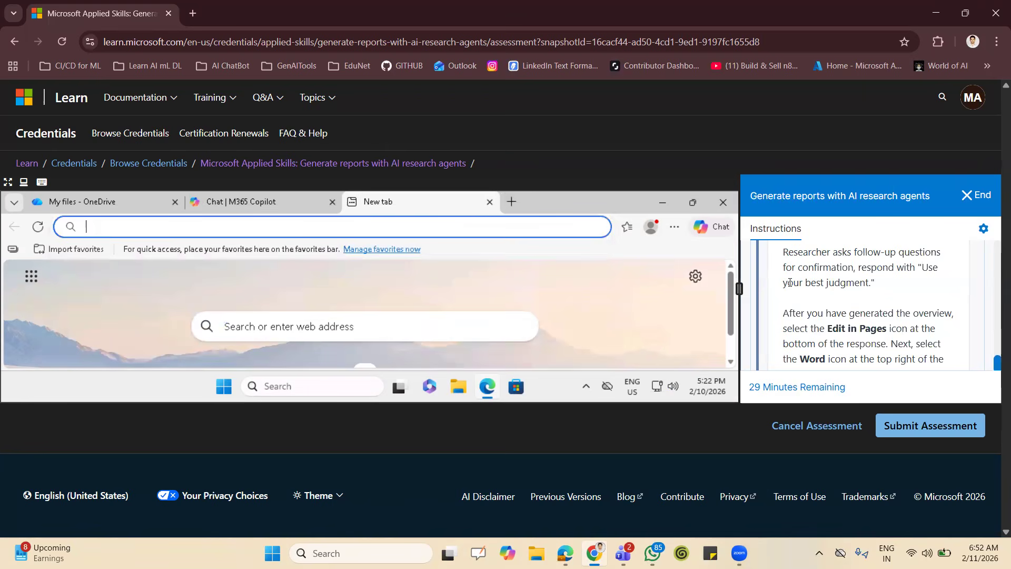
text(co)
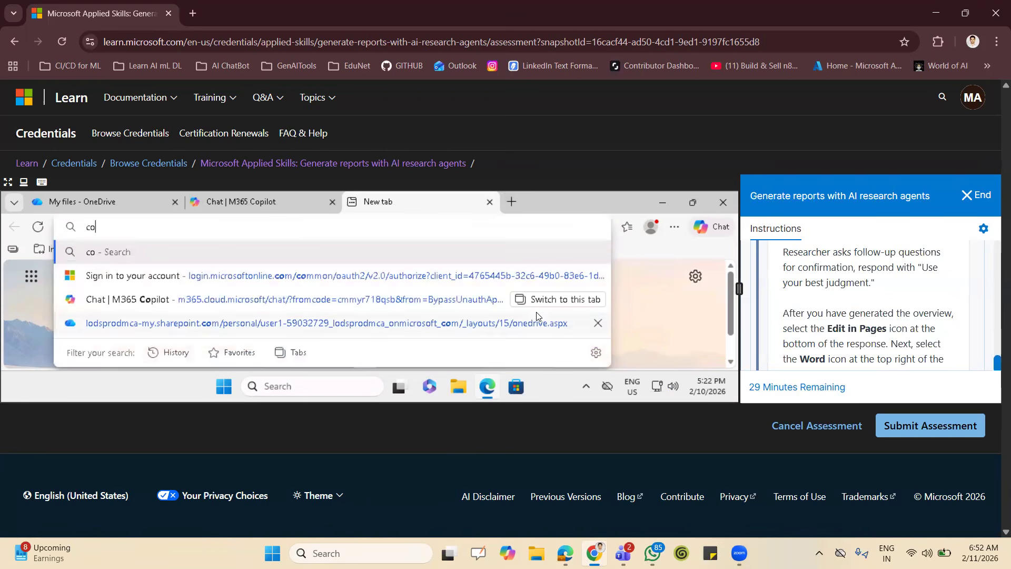
click(400, 305)
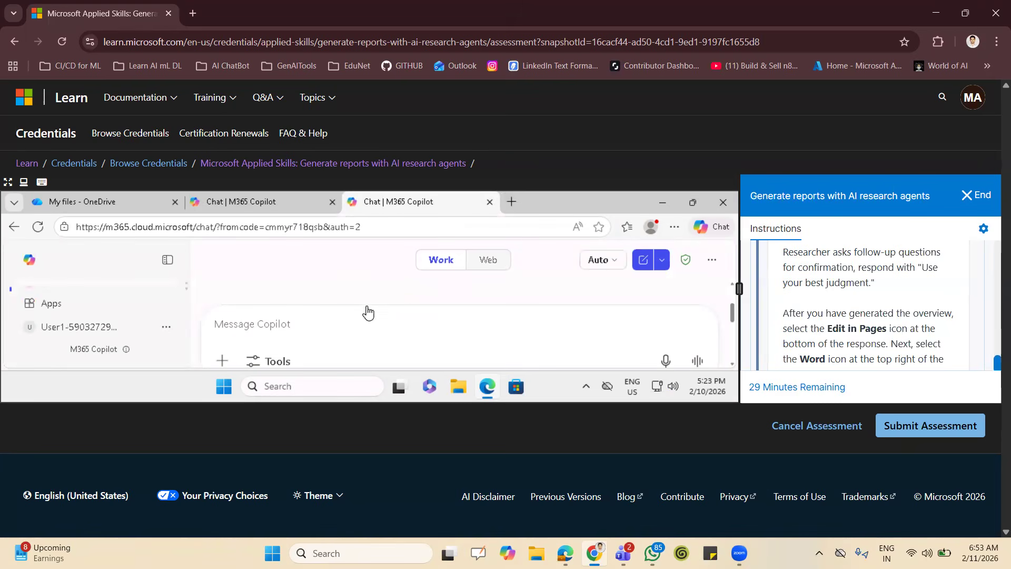
Read the lab task "Generate an executive summary and verify data", and return the Copilot chat to full screen.
scroll(872, 311, up, 5)
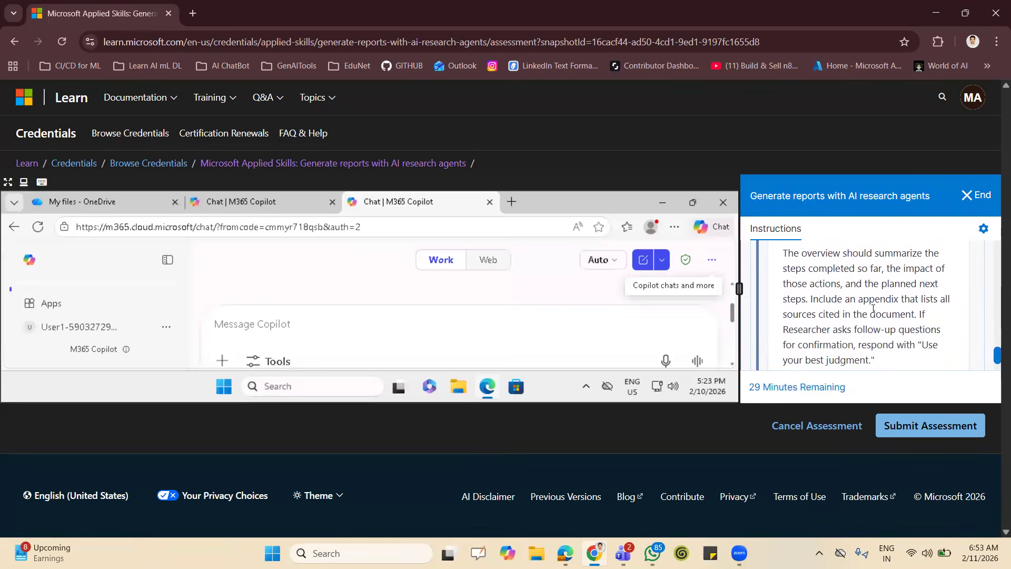
scroll(873, 312, up, 5)
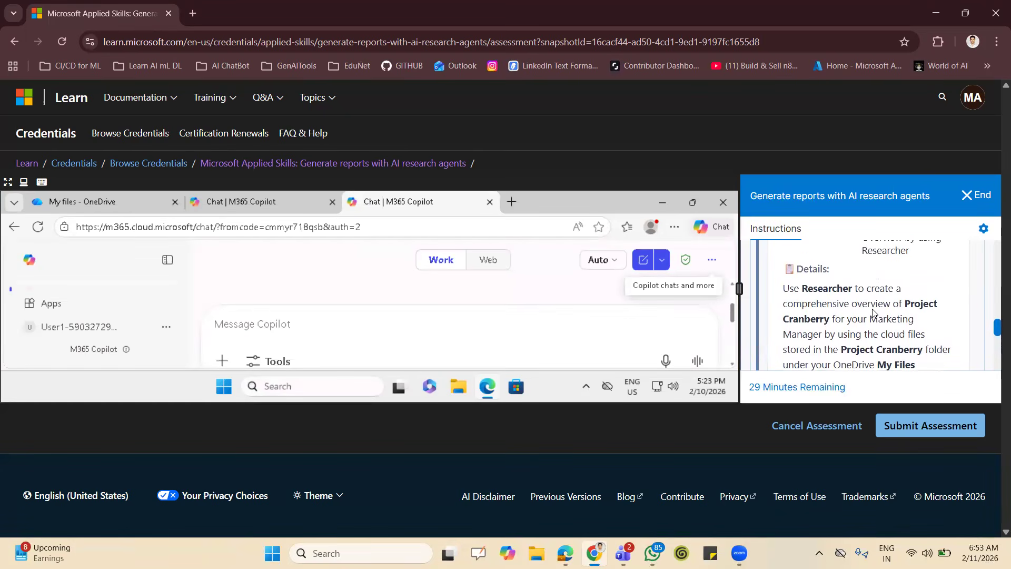
click(941, 290)
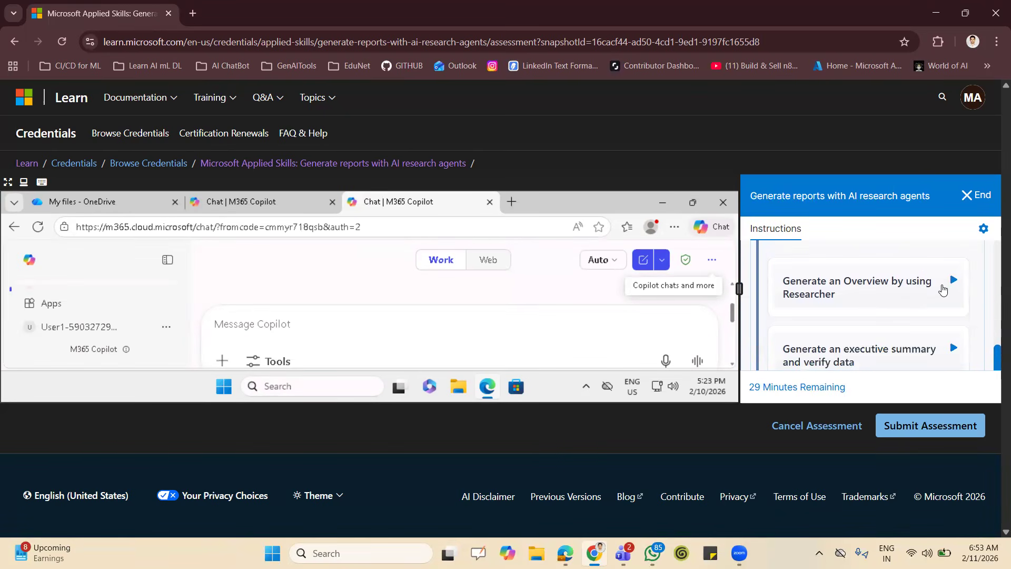
scroll(880, 298, down, 1)
click(882, 301)
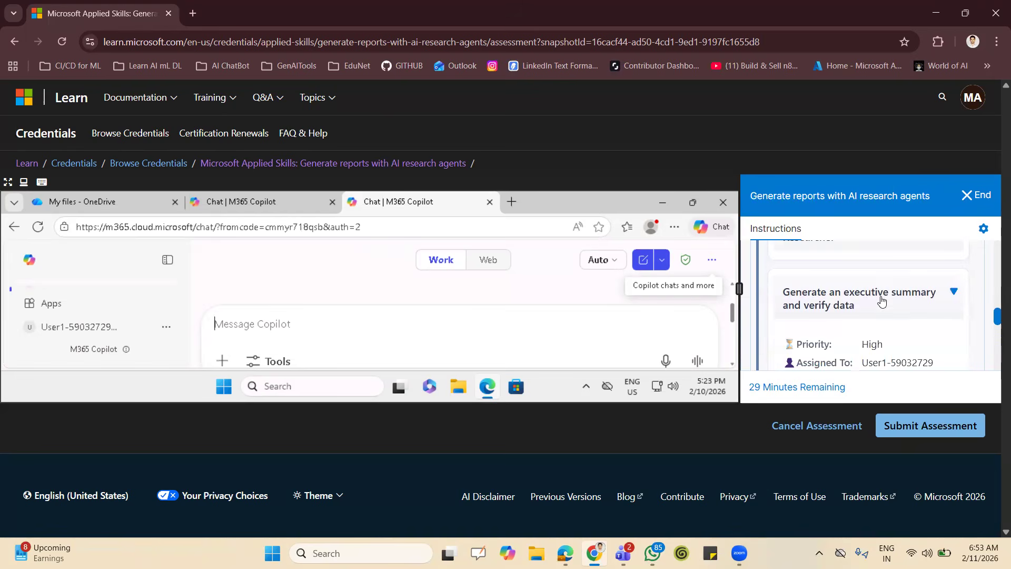
scroll(890, 323, down, 1)
scroll(890, 323, down, 5)
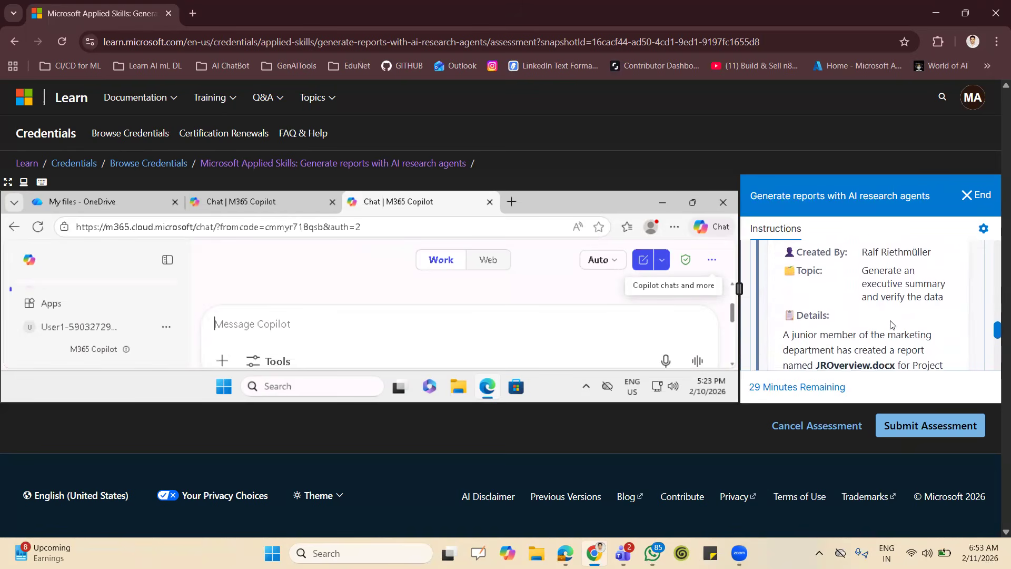
scroll(891, 323, down, 1)
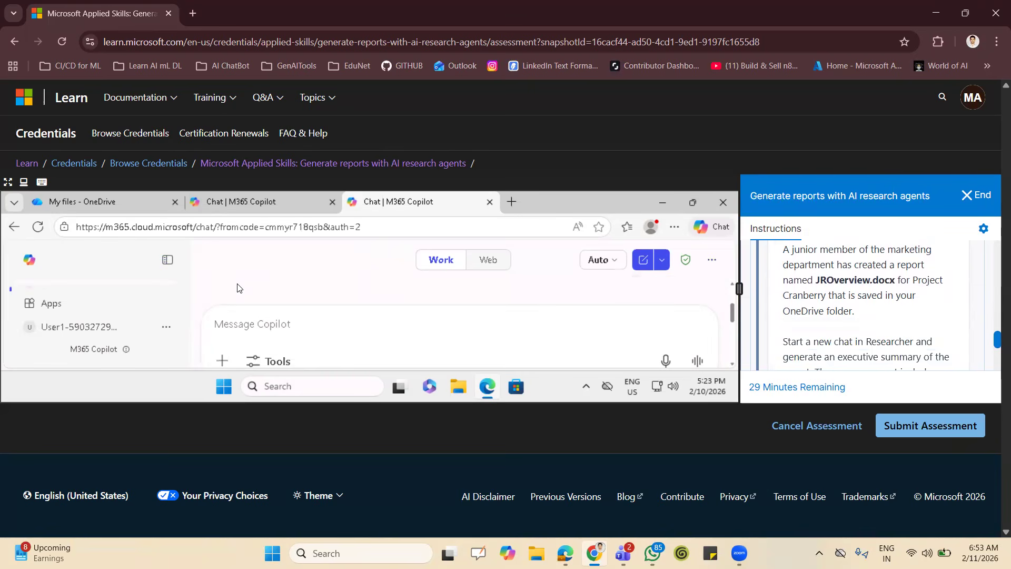
key(F11)
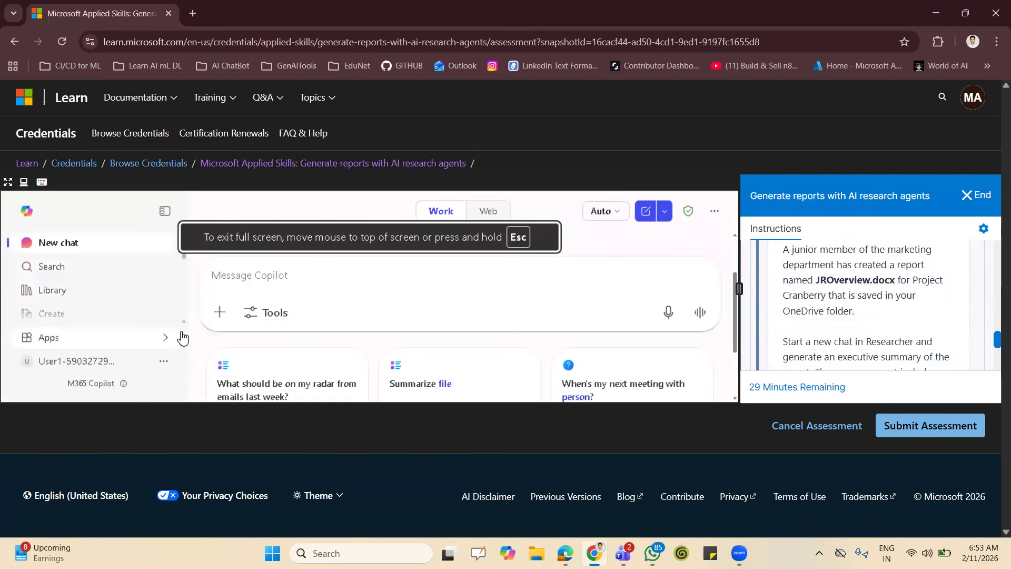
Open the Researcher agent and place the cursor in its empty prompt for a new chat.
scroll(182, 325, down, 1)
scroll(183, 325, down, 2)
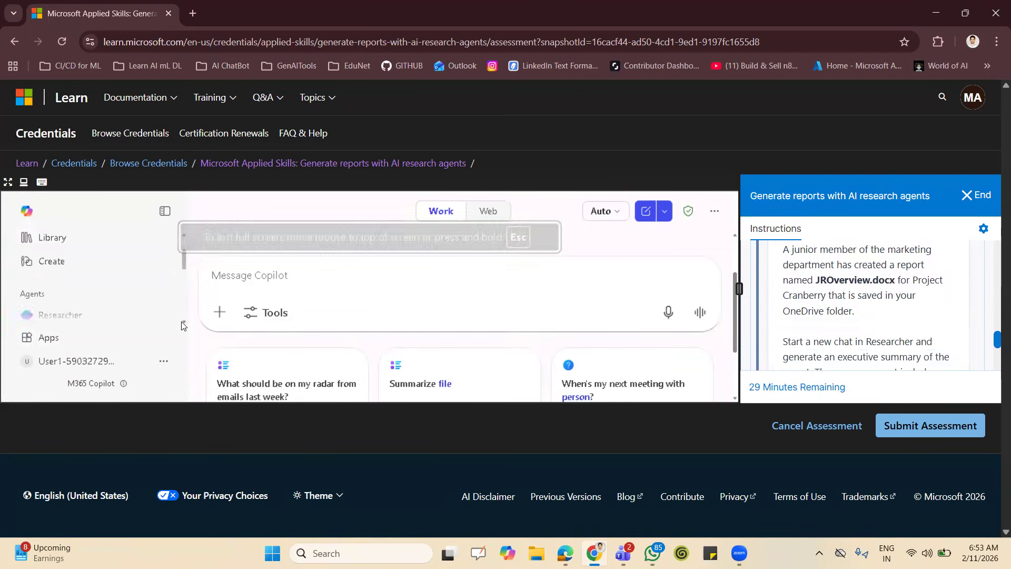
click(74, 291)
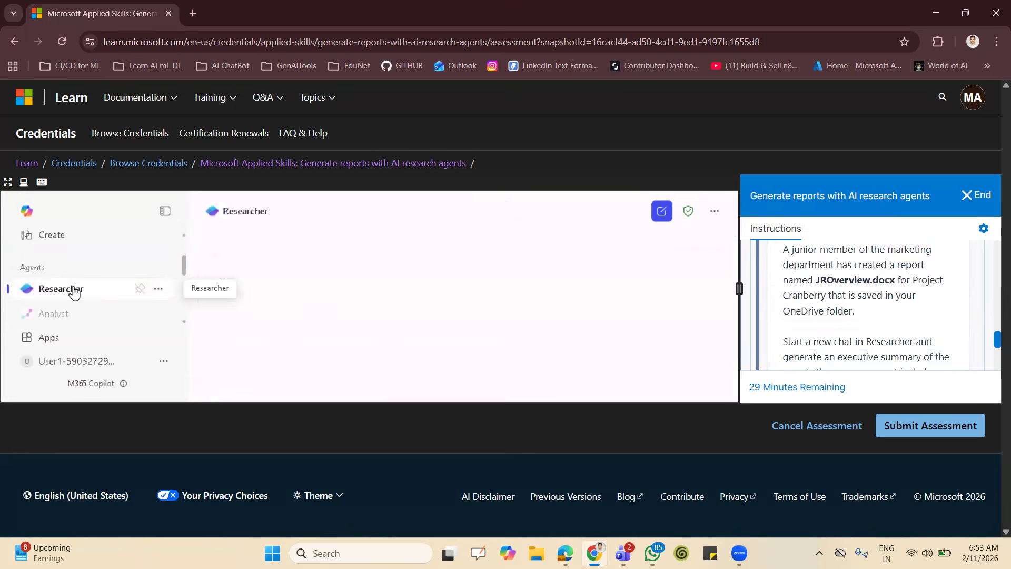
click(452, 317)
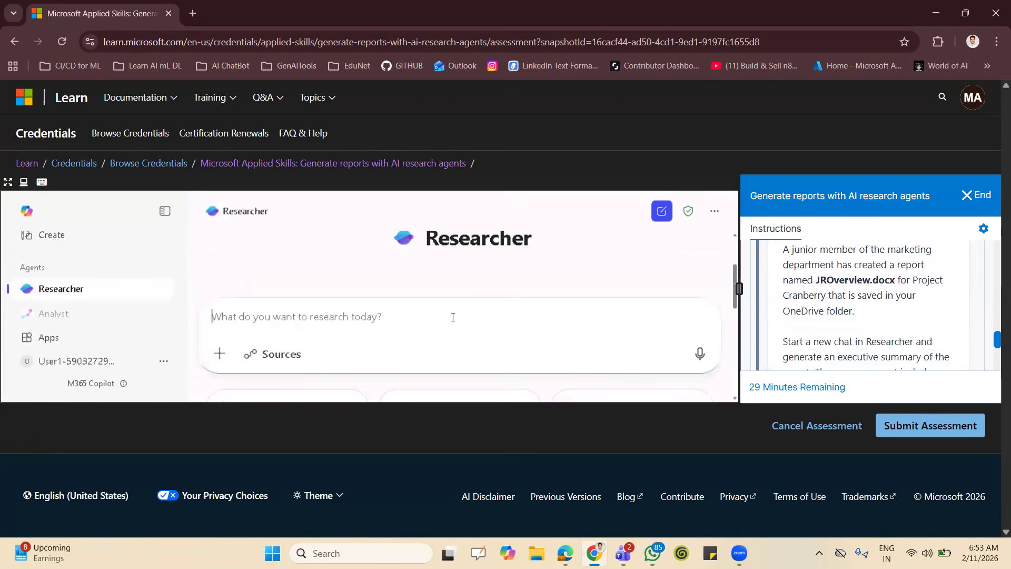
Attach the cloud file JROverview.docx from My files to the Researcher prompt.
click(219, 354)
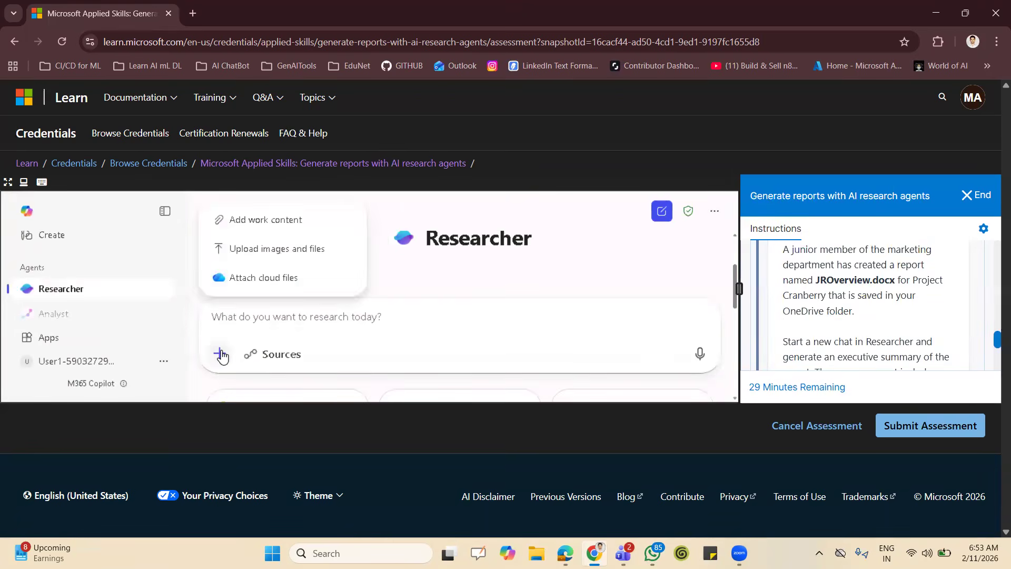
click(259, 277)
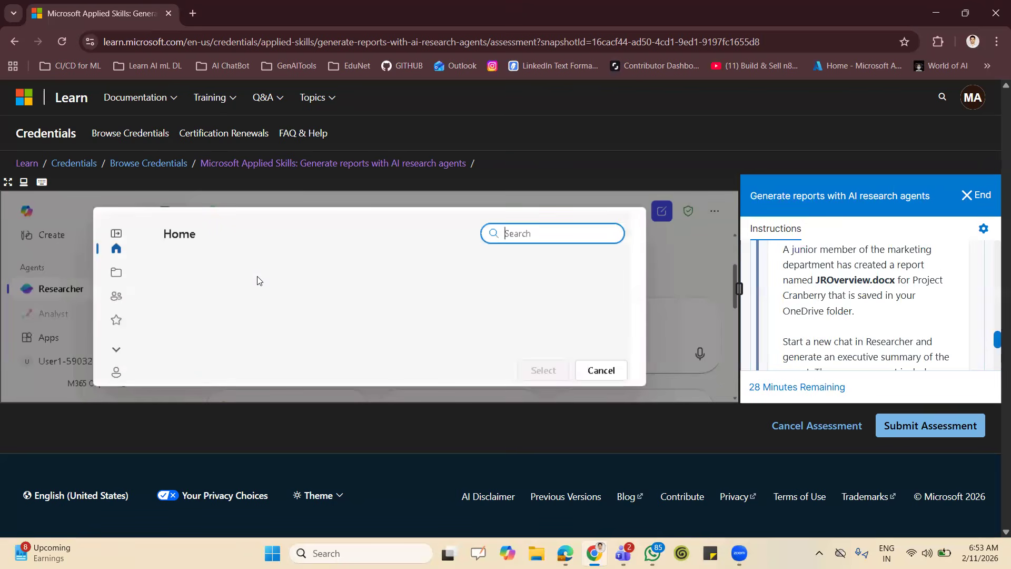
click(116, 271)
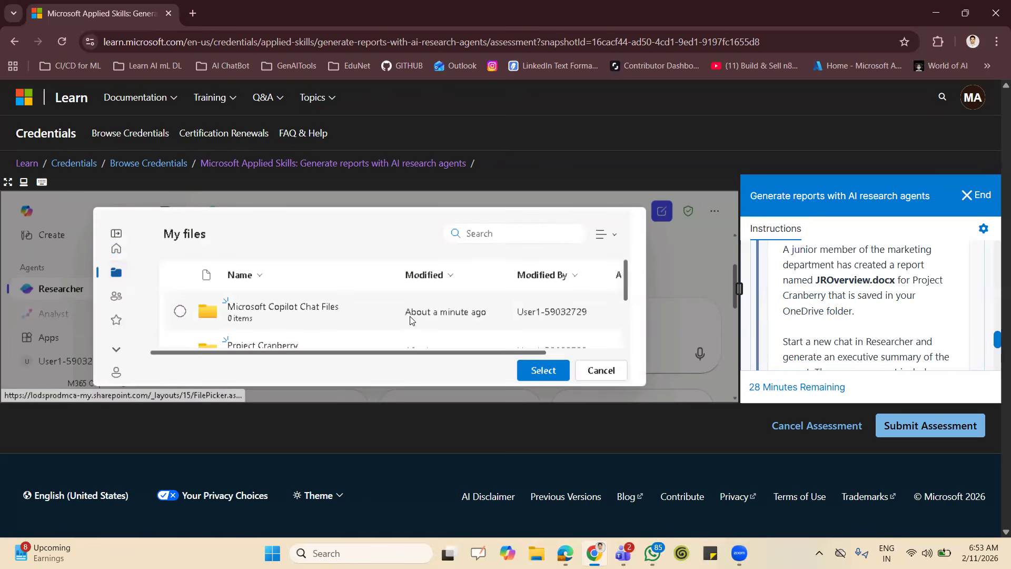
scroll(410, 320, down, 2)
click(185, 323)
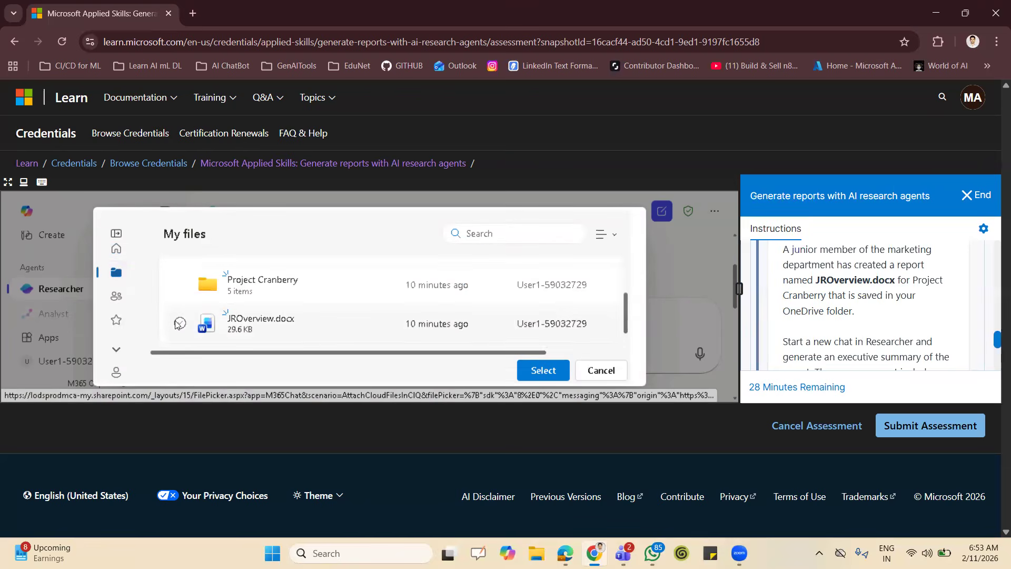
click(535, 375)
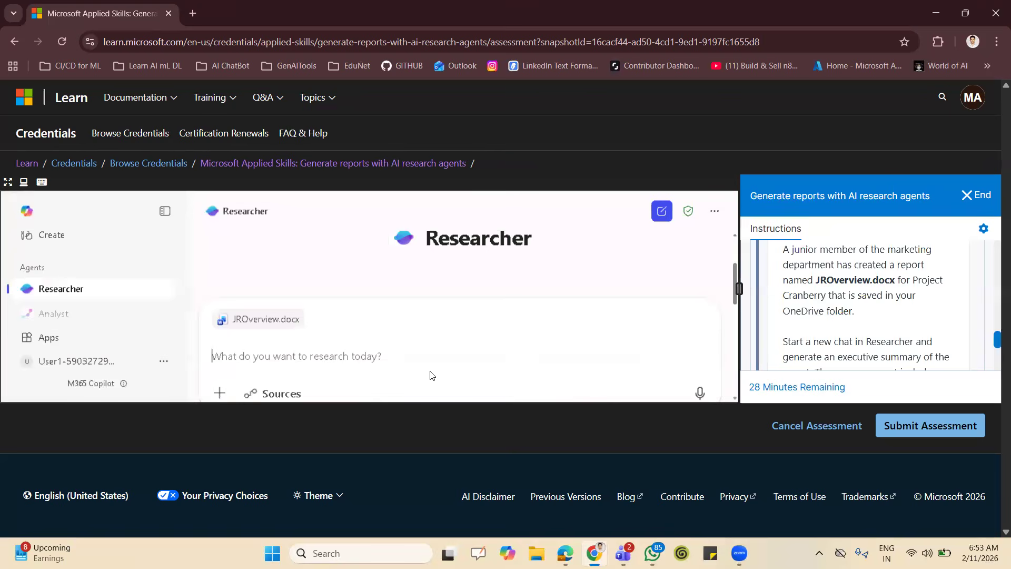
Attach the Project Cranberry folder from My files to the prompt as a second cloud source.
click(219, 394)
click(235, 278)
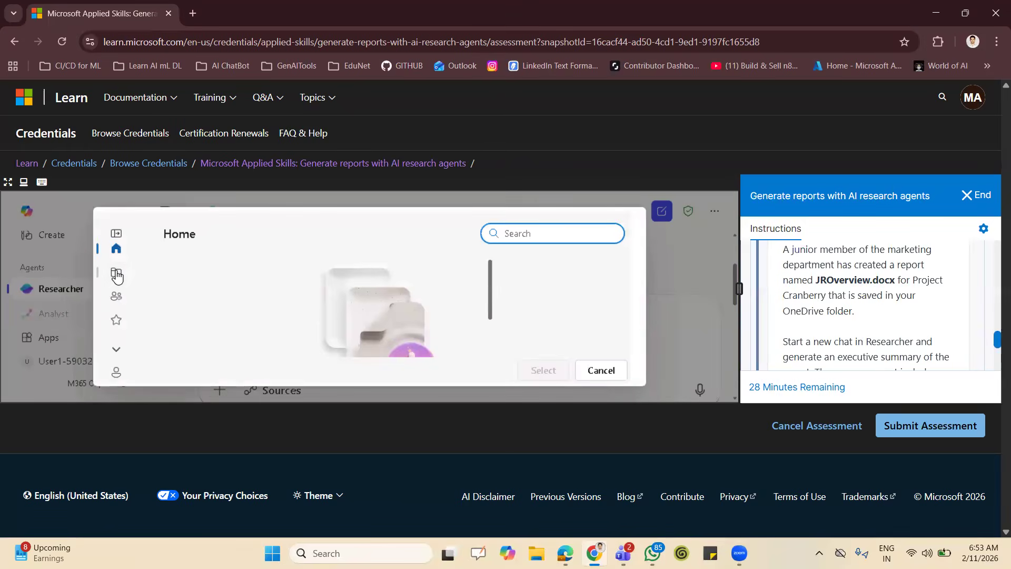
click(117, 274)
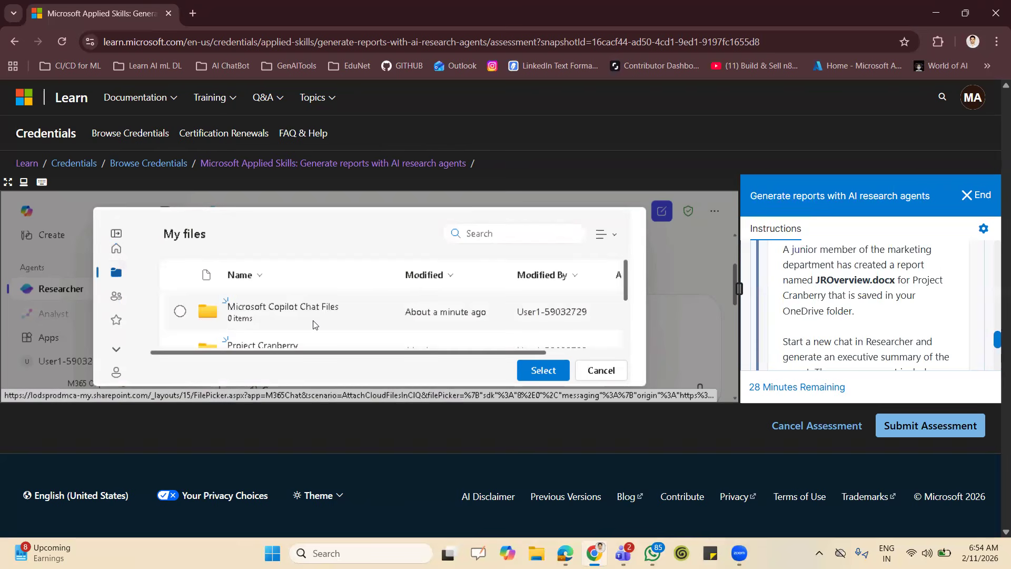
scroll(314, 325, down, 2)
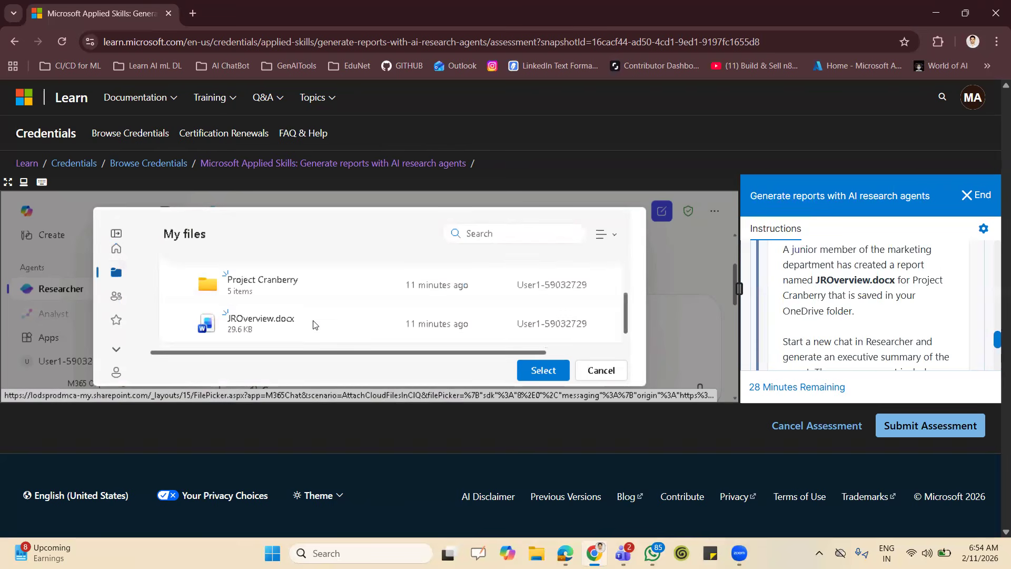
click(180, 284)
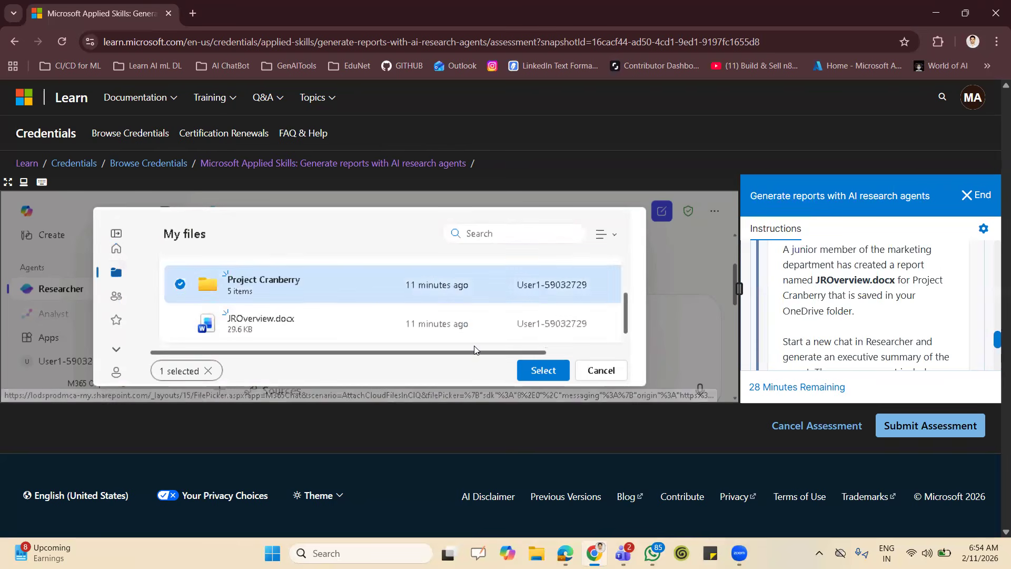
click(534, 368)
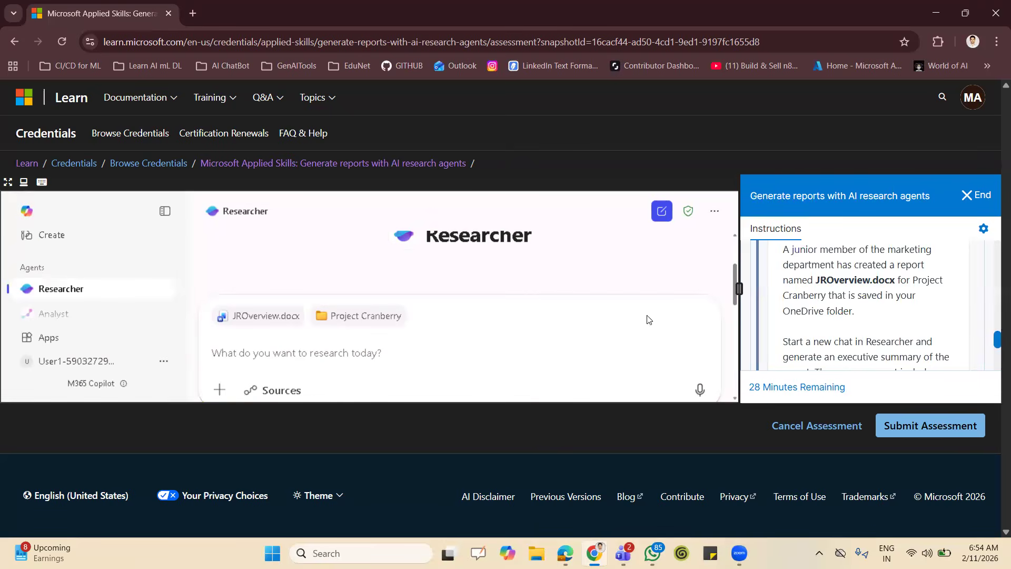
Check the summary requirements in the lab instructions and start the prompt with "using the attached JROverview.docx report".
scroll(864, 323, down, 1)
scroll(865, 322, down, 1)
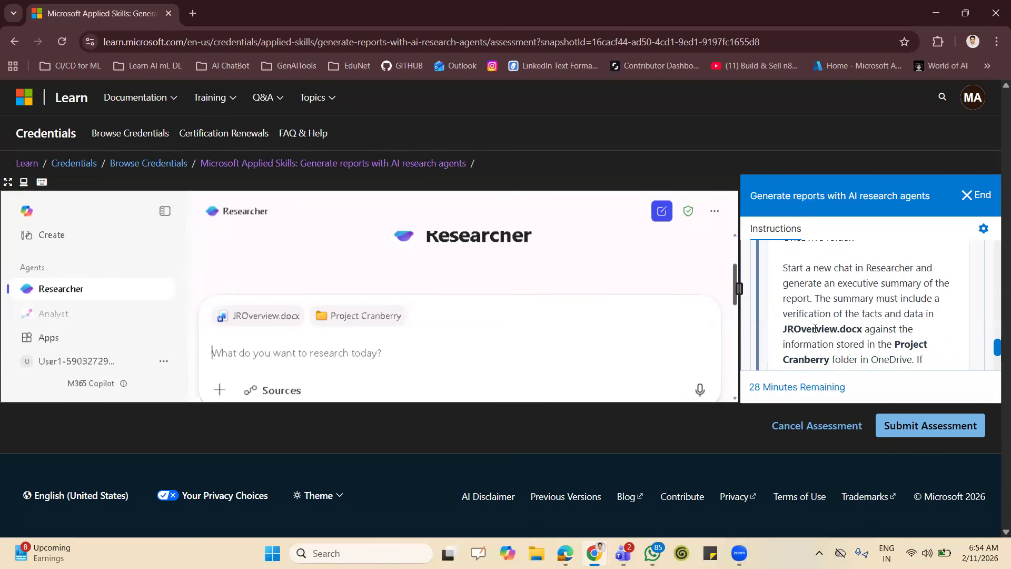
scroll(823, 325, down, 2)
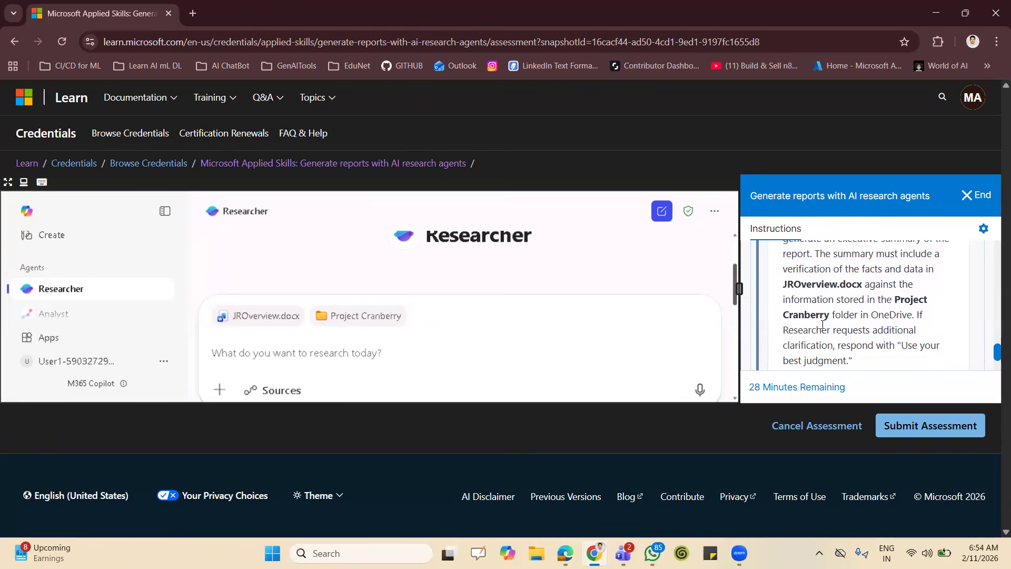
scroll(823, 325, down, 1)
click(499, 353)
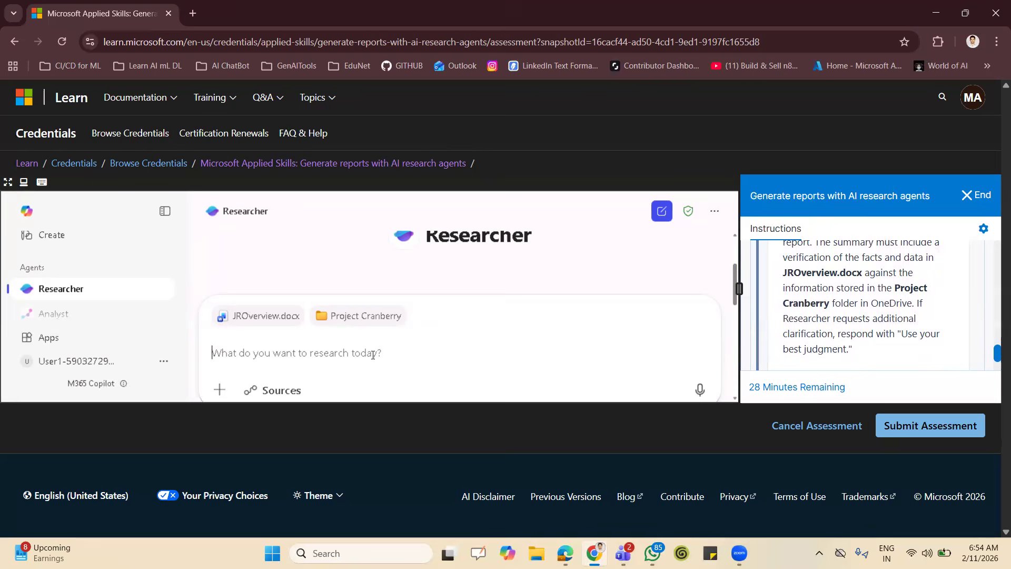
text(usin)
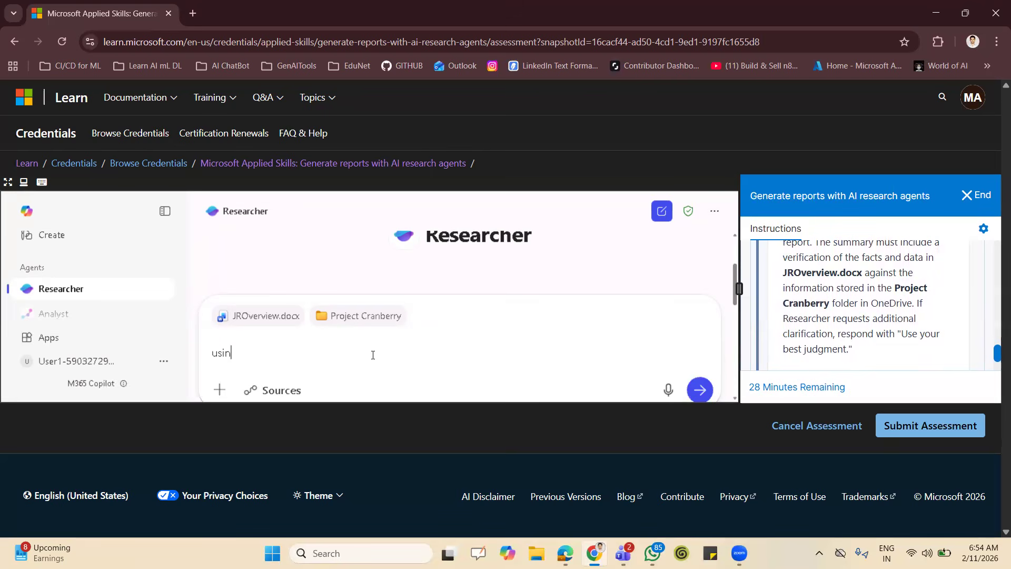
text(g the attached)
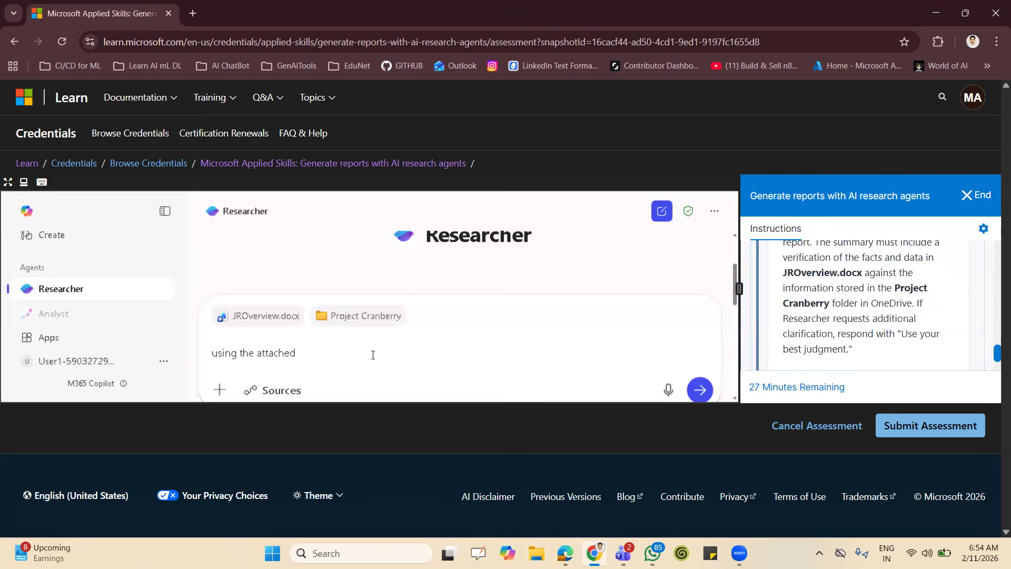
text( JROverview.docx report, genetate an )
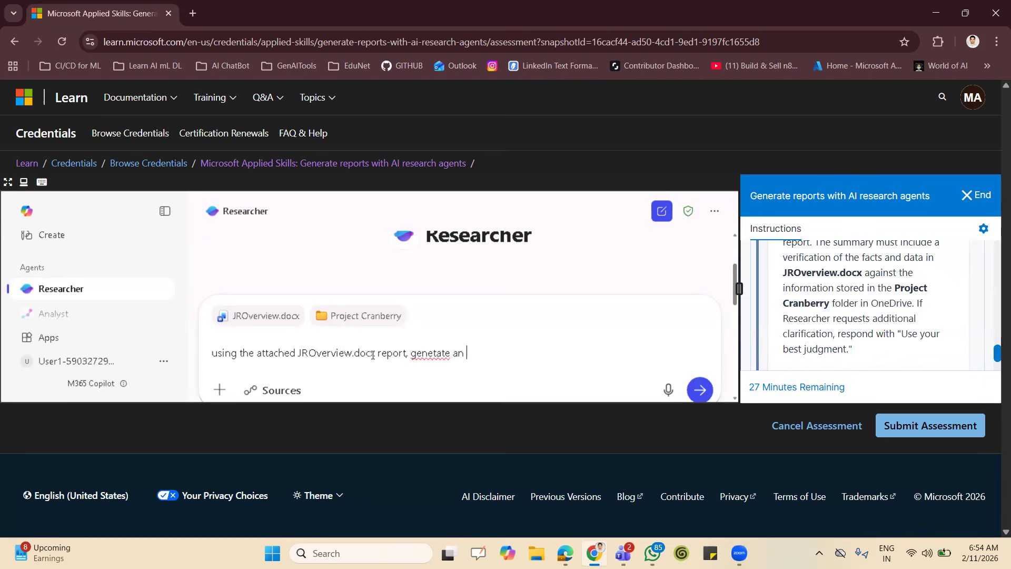
text(extensive summaru)
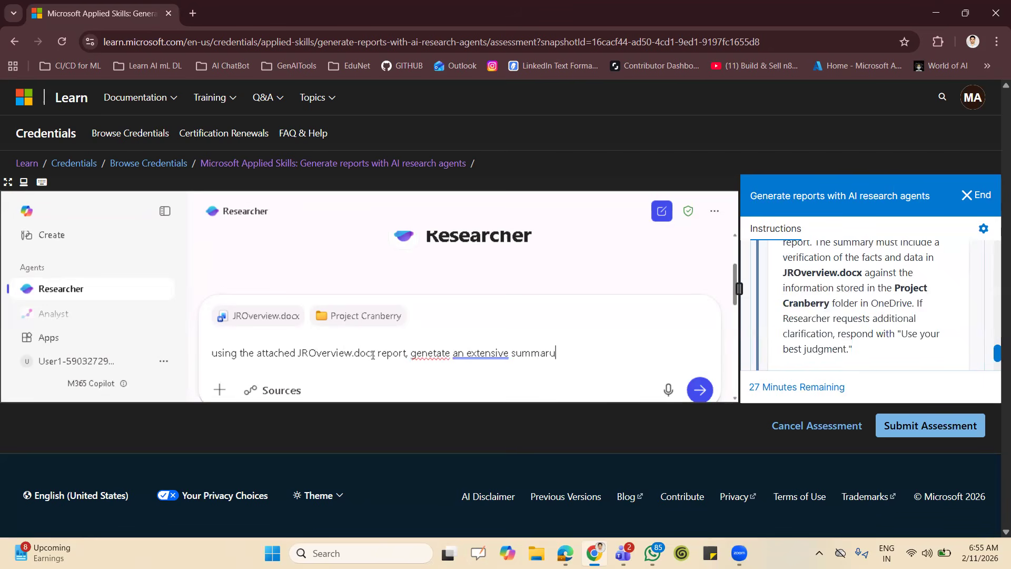
Continue the prompt's first sentence with ", genetate an extensive summary".
key(BackSpace)
text(y for senior stack)
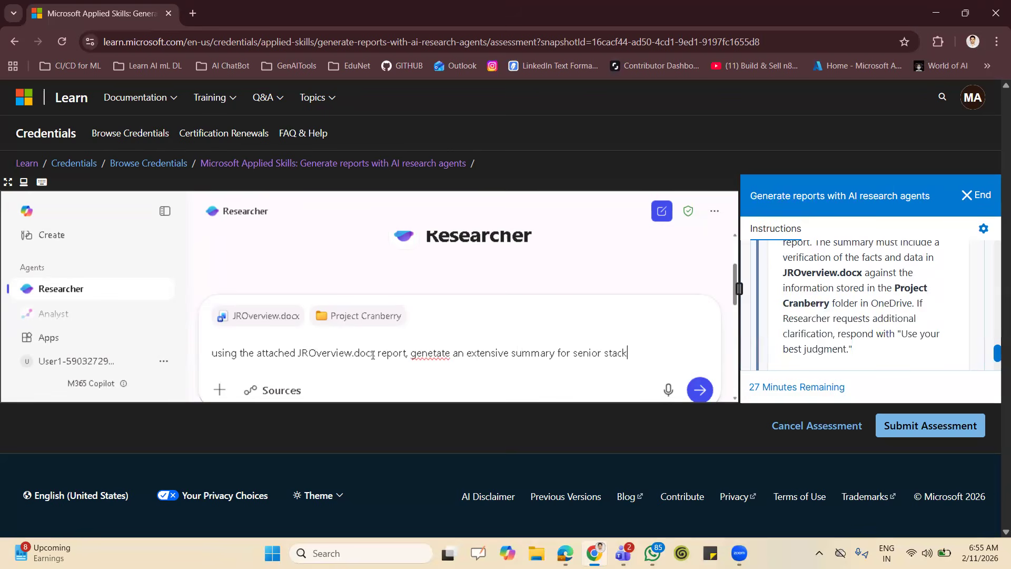
text(holders of Ma)
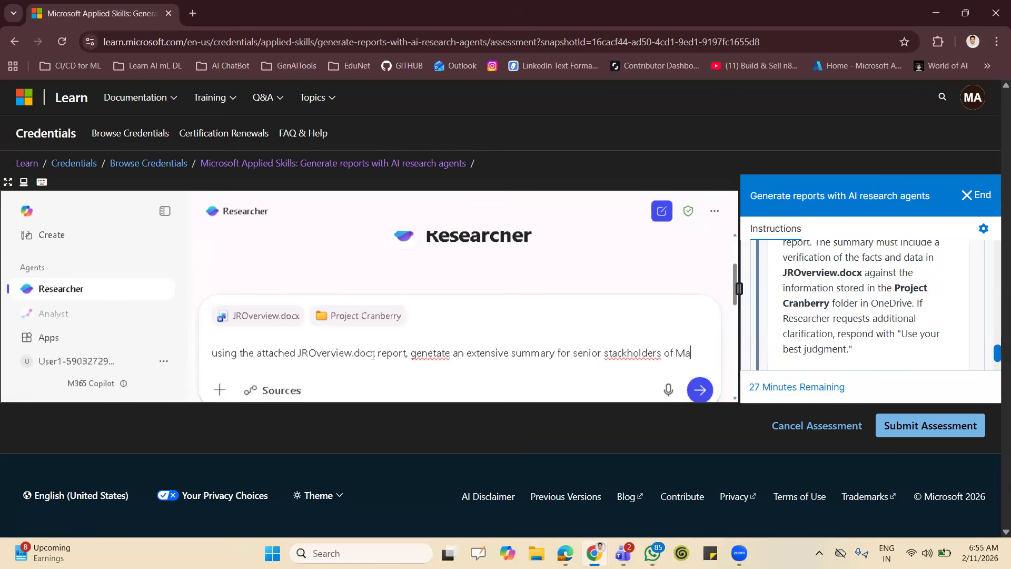
text(rgie's)
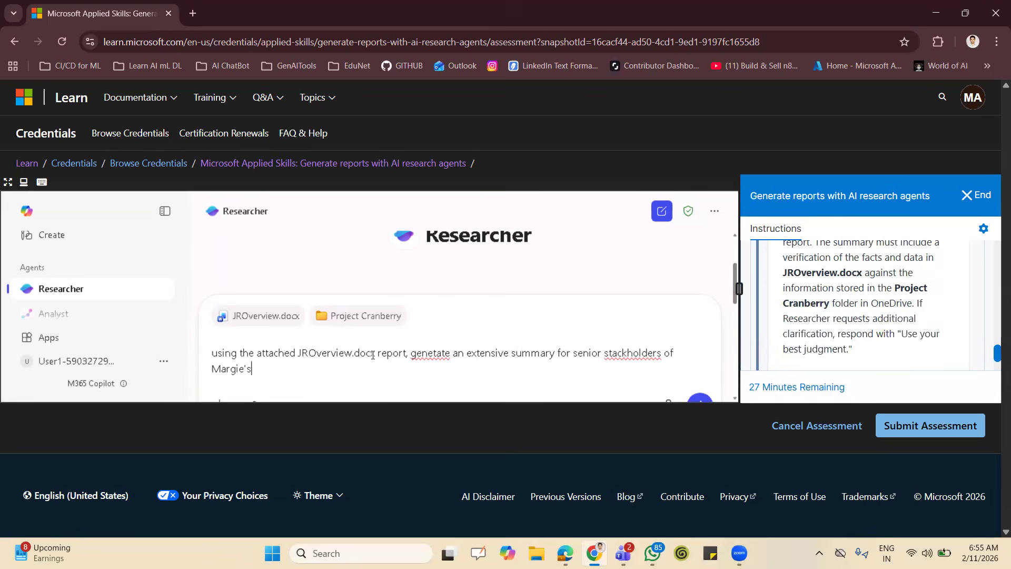
text( Travel.)
Begin a second line in the prompt with "Verify facts and data presented in .docx,".
key(shift+Return)
text(Verify )
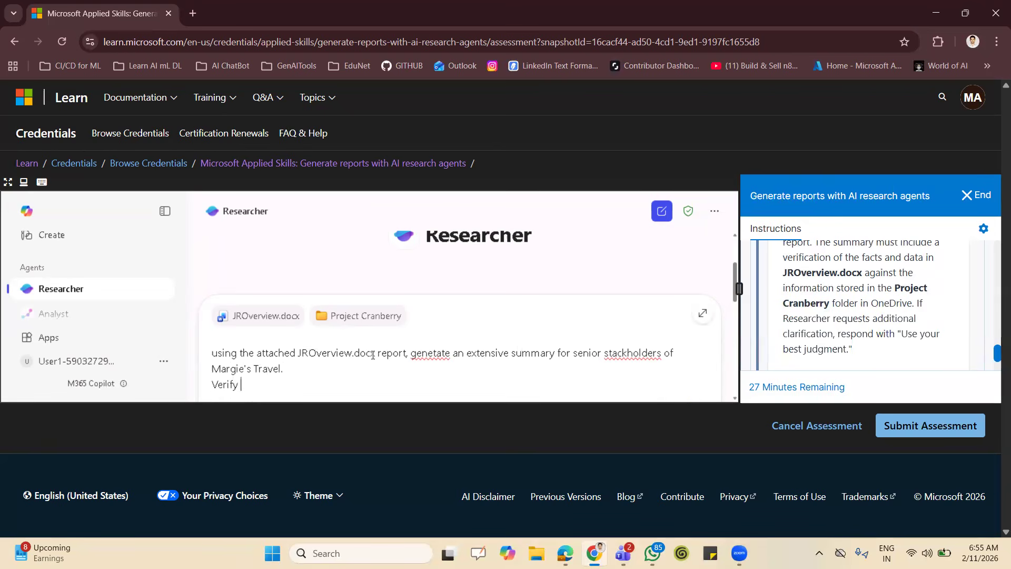
text(facts and da)
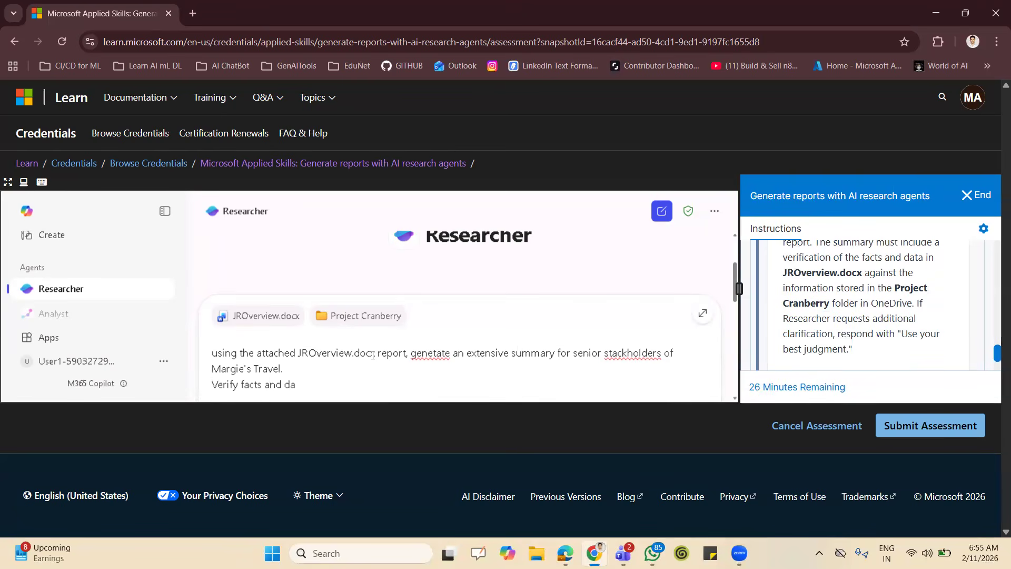
text(ta presented in .docx, by cr)
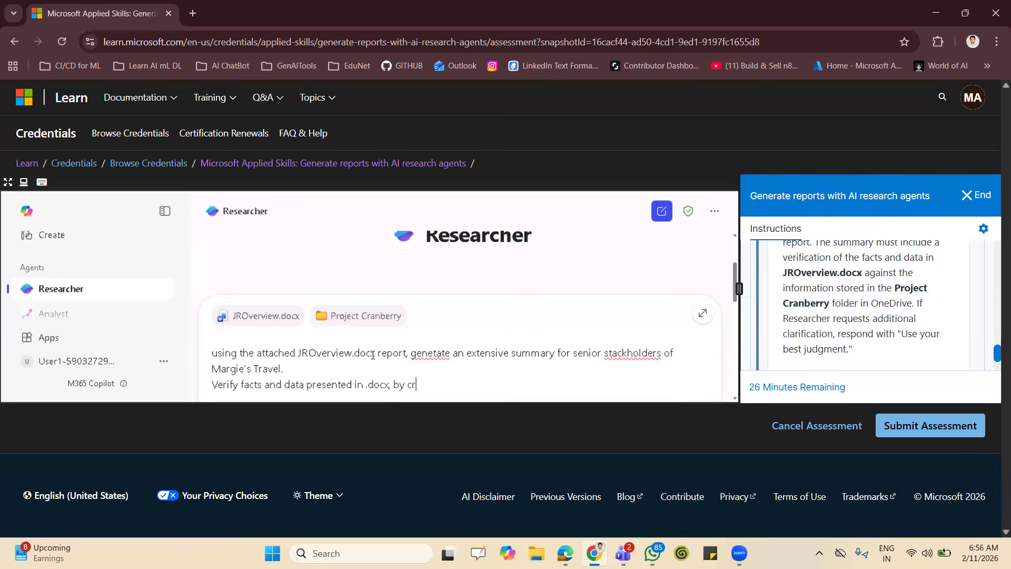
text(oss refesening them wi)
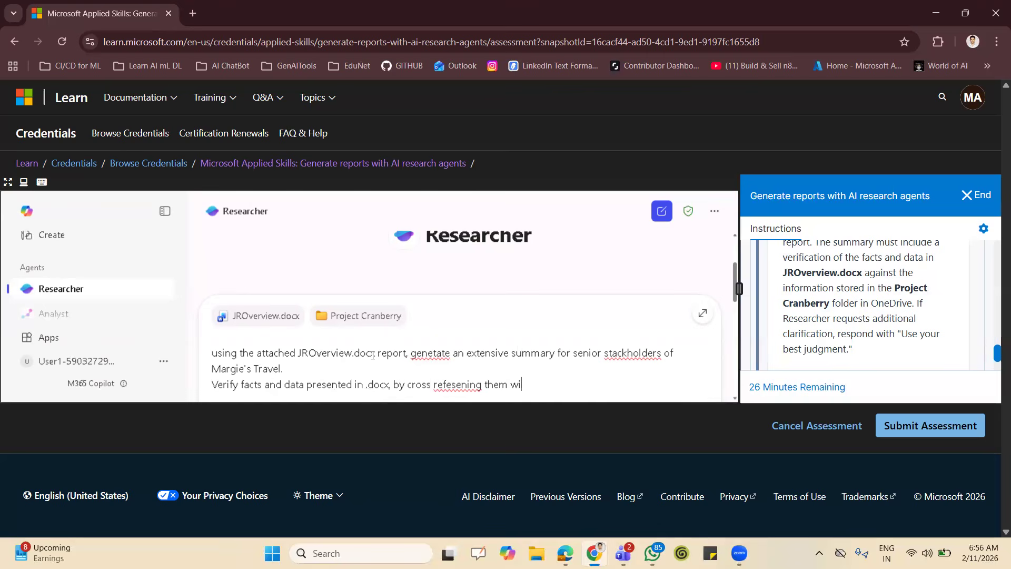
Extend the verification sentence with "by cross refesening them with".
text(th the autho)
text(ratit)
text(v)
text(s)
Add "the authoratitive documents stored" to the verification sentence.
key(BackSpace)
key(BackSpace)
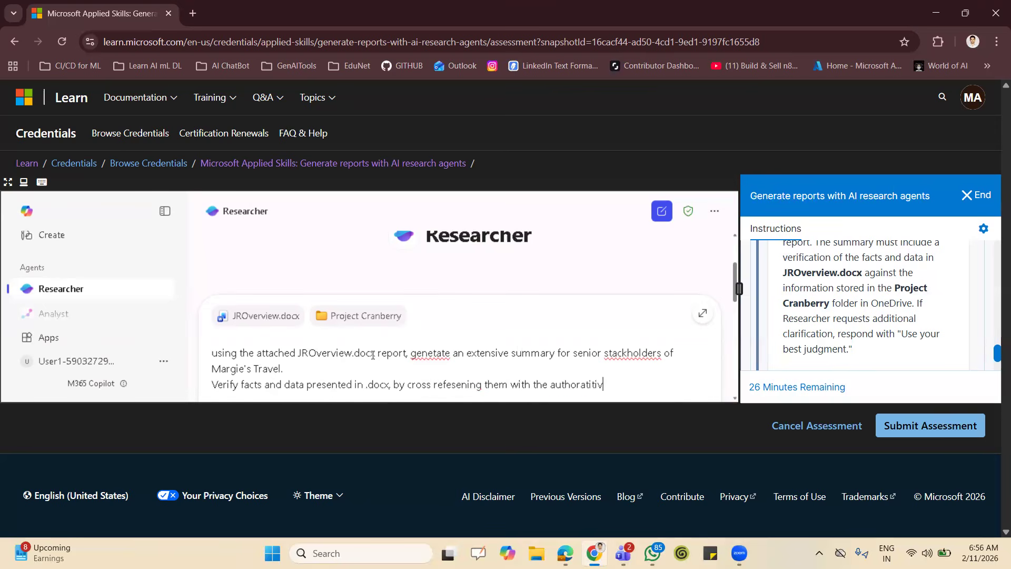
key(BackSpace)
text(e documents stord)
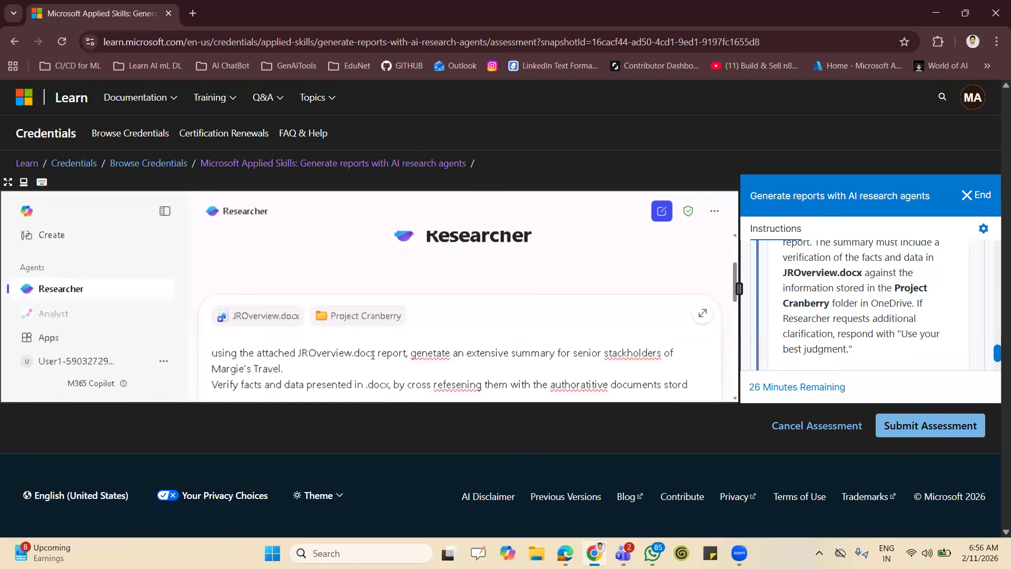
key(BackSpace)
text(ed )
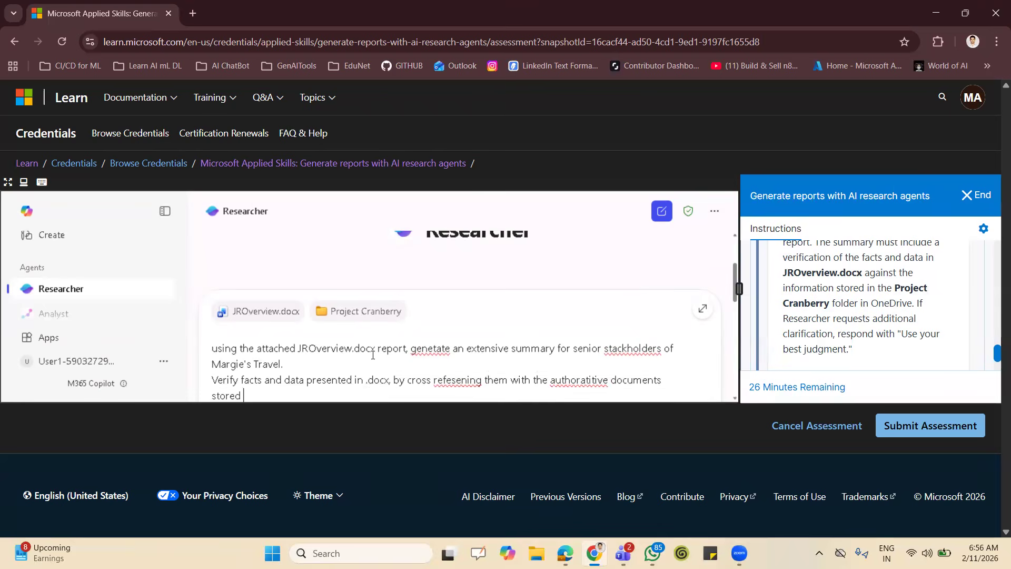
text(in Project canberry fol)
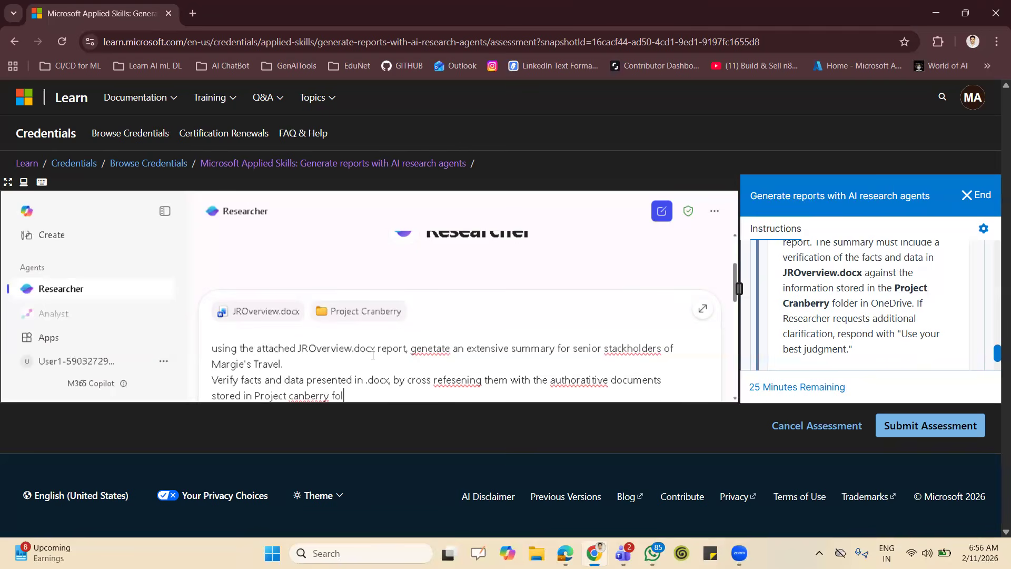
text(der attached.)
Add a separate line reading "in your response:" below the verification sentence, with blank lines around it.
key(shift+Return)
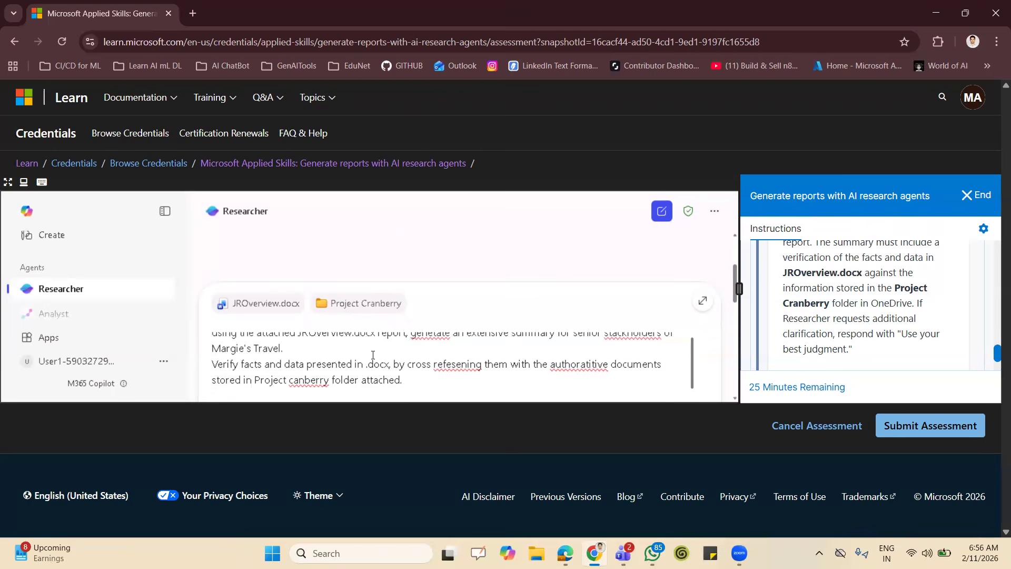
key(shift+Return)
text(in )
text(re)
key(BackSpace)
key(BackSpace)
text(your)
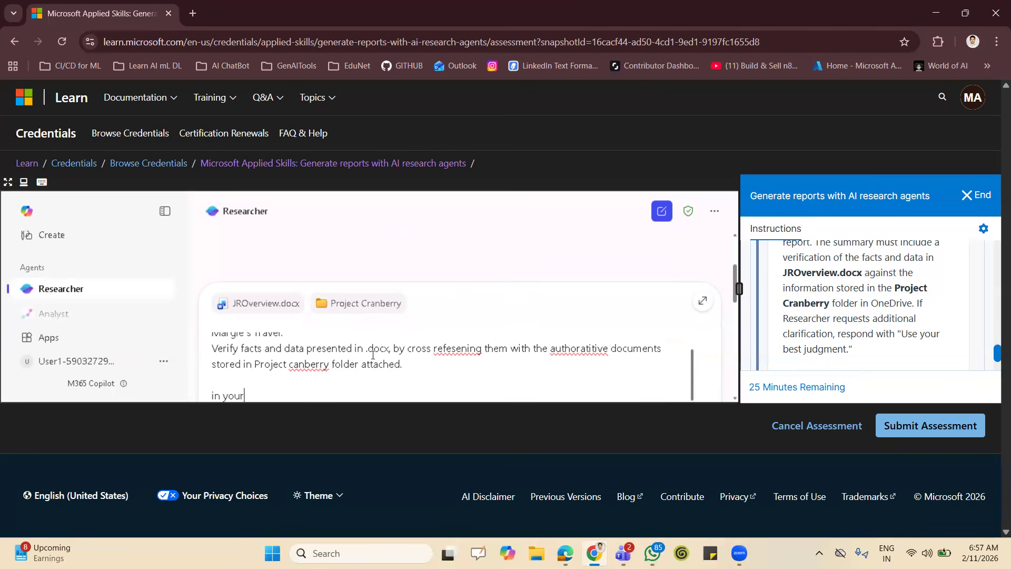
text( response:)
key(shift+Return)
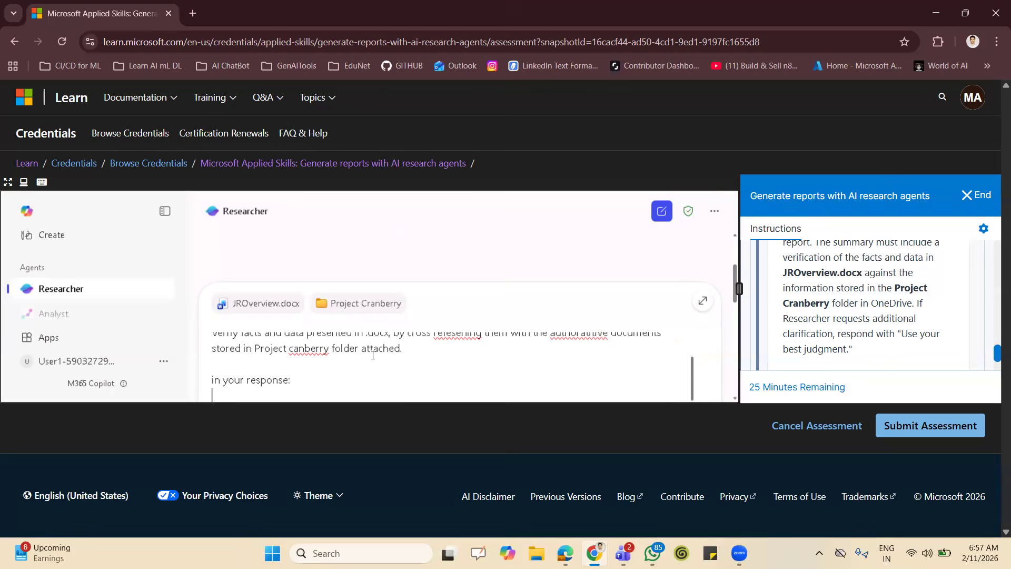
key(shift+Return)
Write the first response requirement in the prompt as "- summarize the project at an executive level".
text(-)
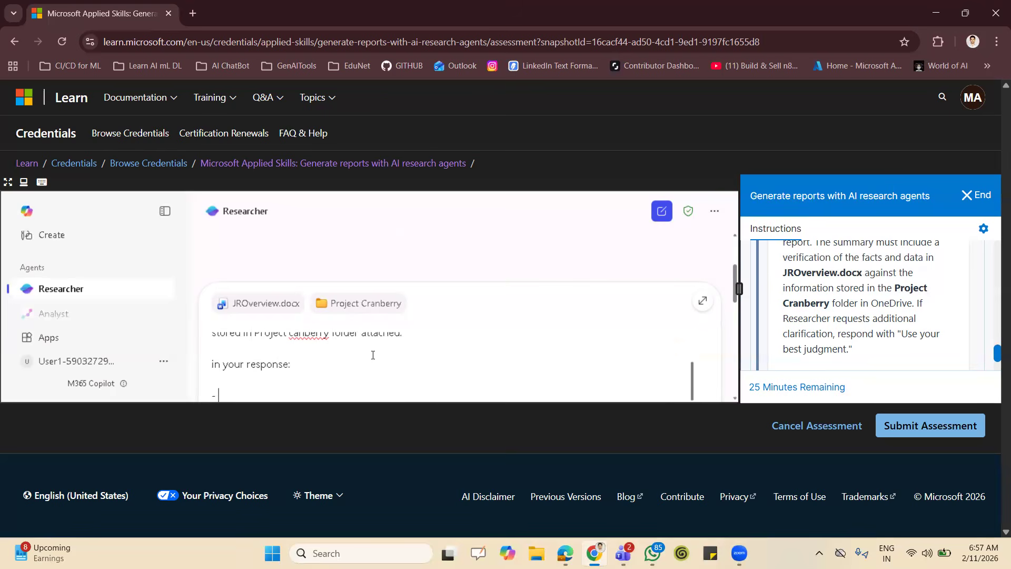
text( summarize the project at an executive level)
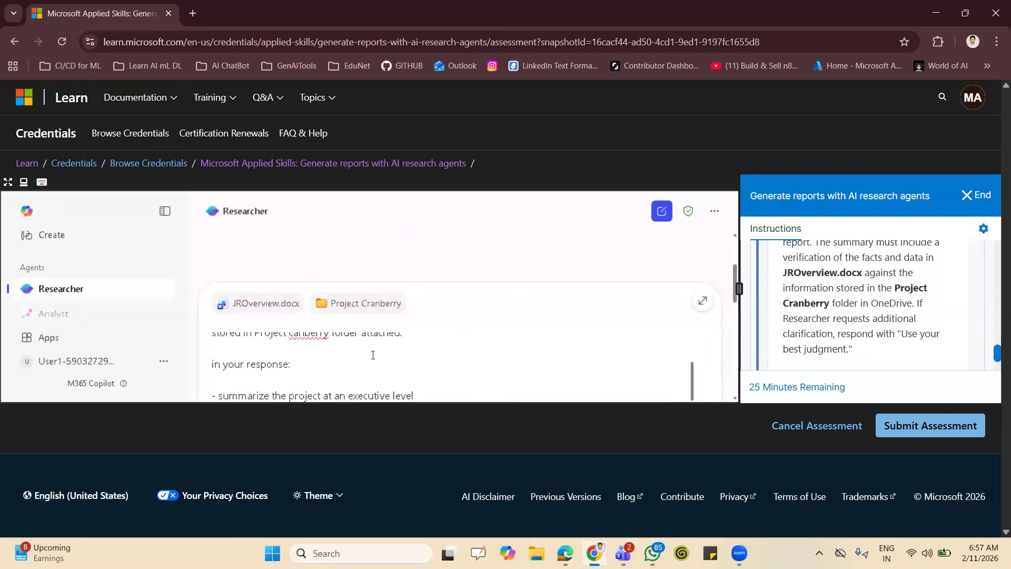
Begin a second requirement on a new line with "-, Clearly conform which facts and data".
key(shift+Return)
text(, )
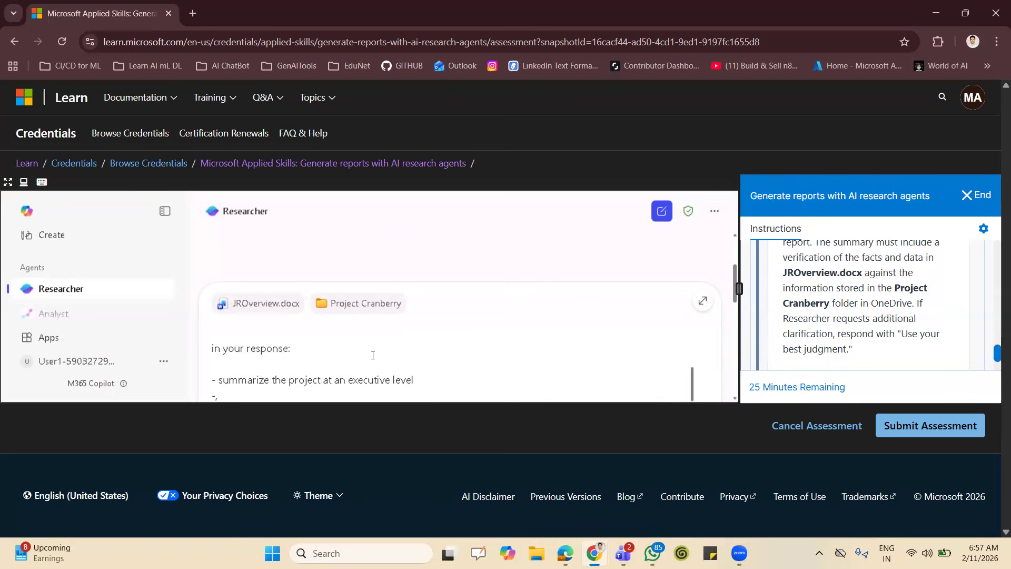
text(Clearly conform which fa)
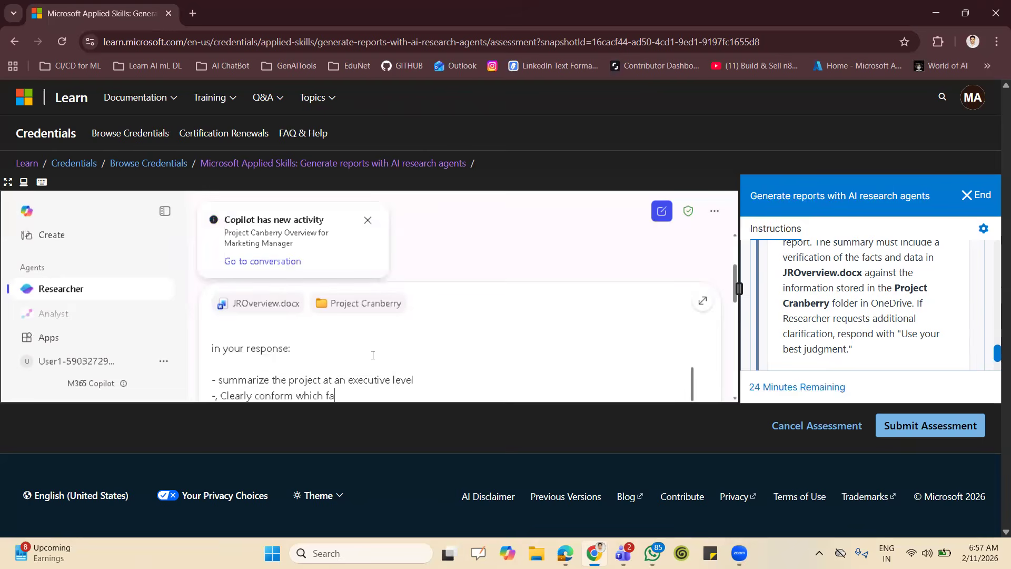
text(cts and data are ac)
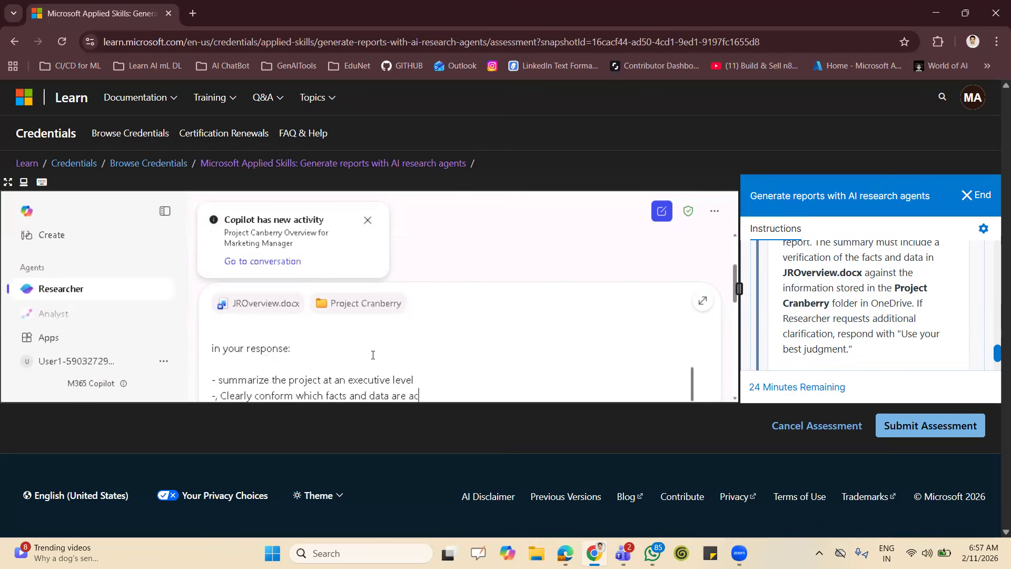
text(cura)
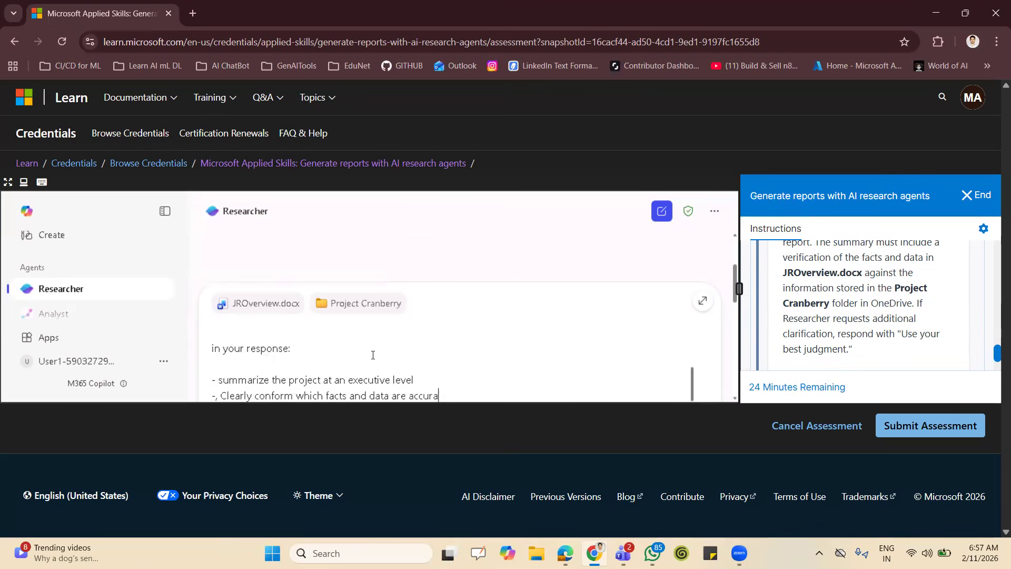
text(te and aligned with project)
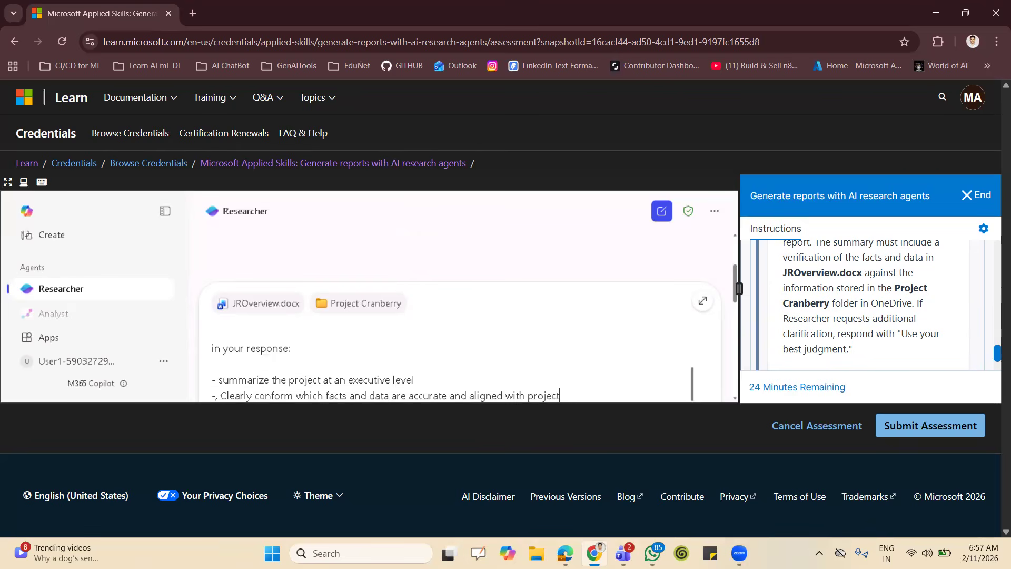
text( canberry documentation)
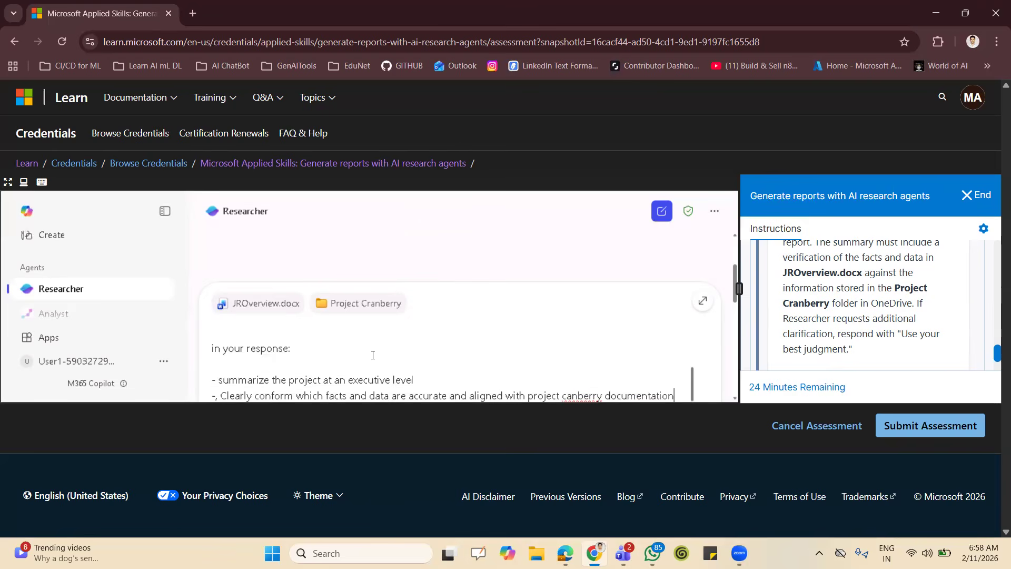
Begin a third requirement on a new line with "- identify any inconsistencie".
key(shift+Return)
text(- )
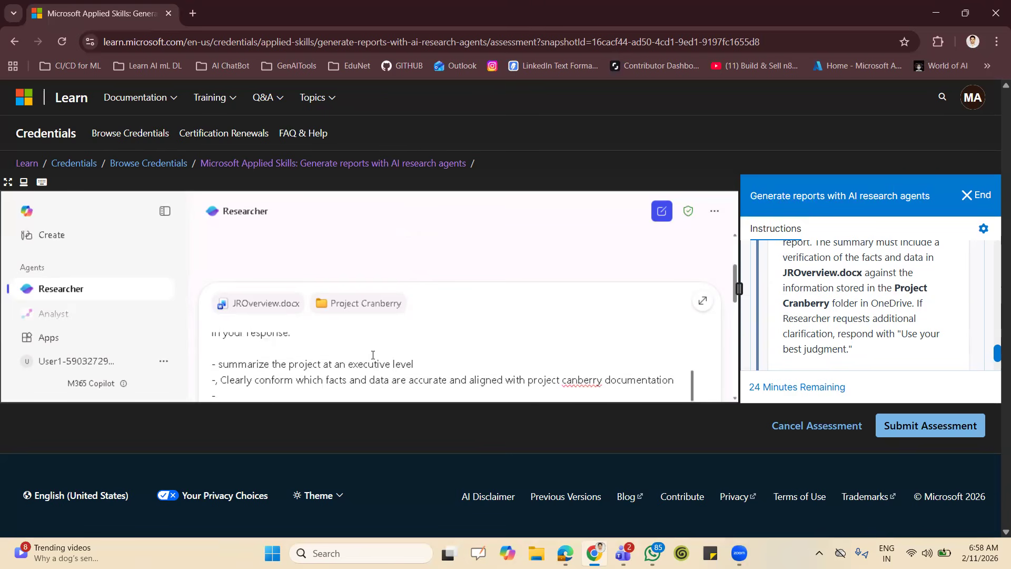
text(identify any inconsisten)
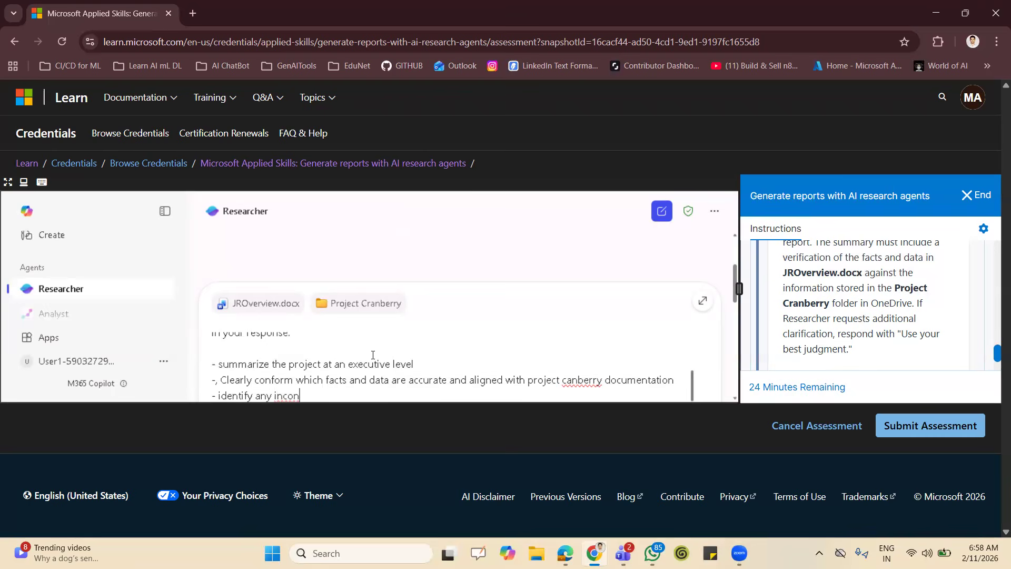
text(cies)
key(BackSpace)
Extend the third requirement with ", gaps or assumptions".
text(, gaps an)
key(BackSpace)
text(ot)
key(BackSpace)
key(BackSpace)
key(BackSpace)
text(or assumptions)
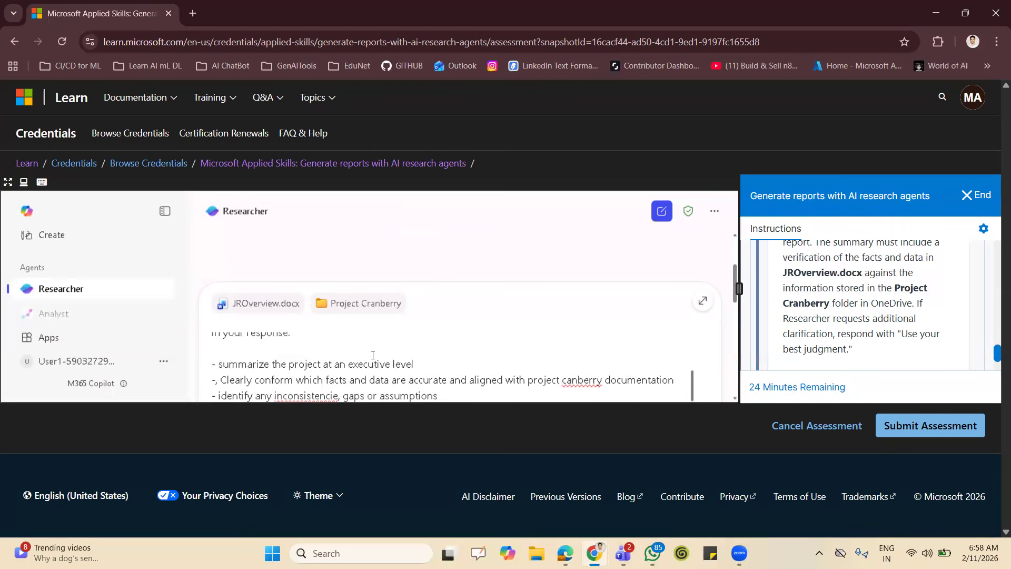
text( where applicable)
Add a fourth requirement on a new line reading "- State whether the report is suitable for leadership decission making".
key(shift+Return)
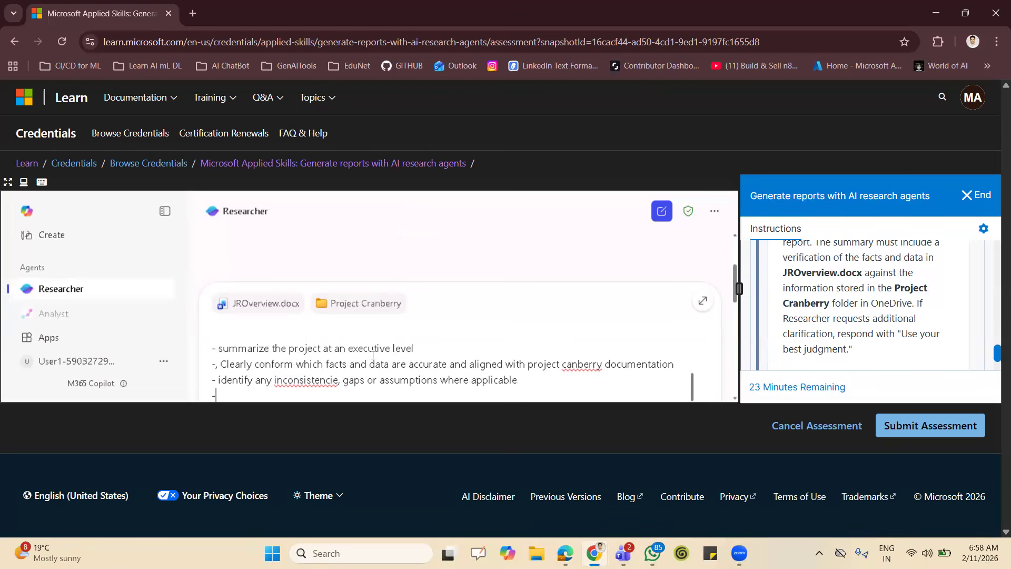
text(- State whether the report is )
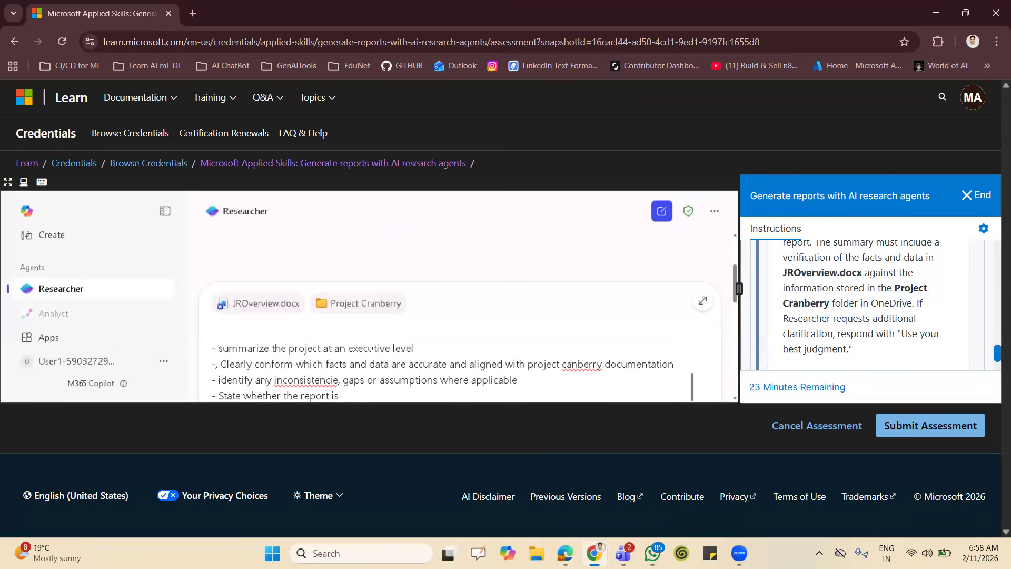
text(suitable for leadership decission making)
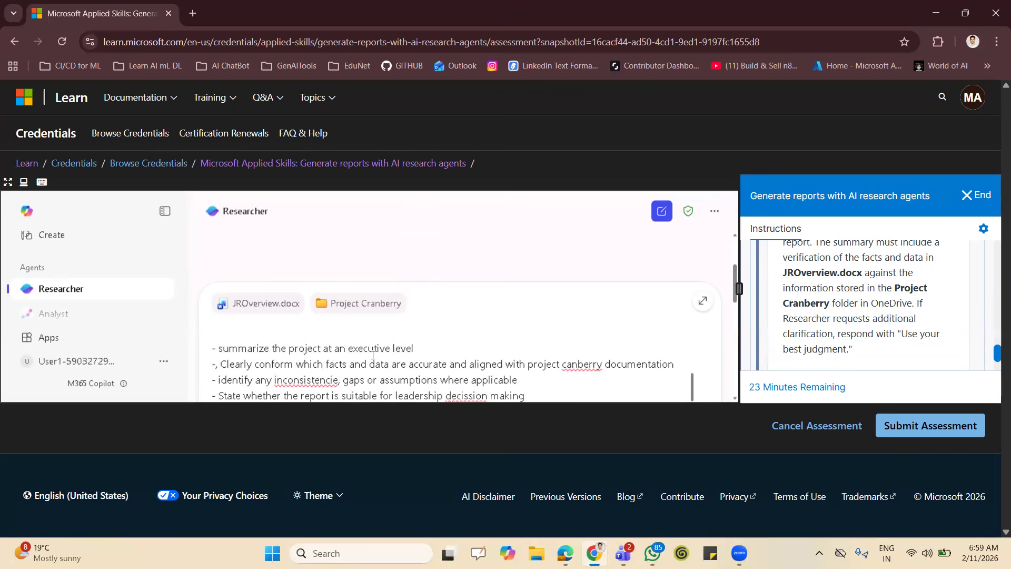
Start a closing line in the prompt with "present the summary in a consise, professional fromat".
key(shift+Return)
text(present the summary in a consis)
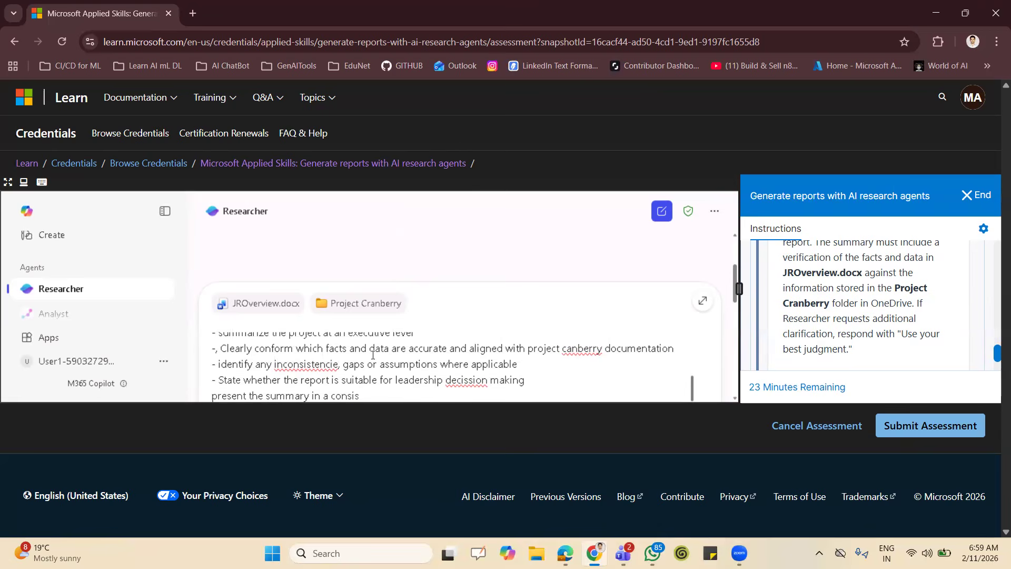
text(e, professional fromat)
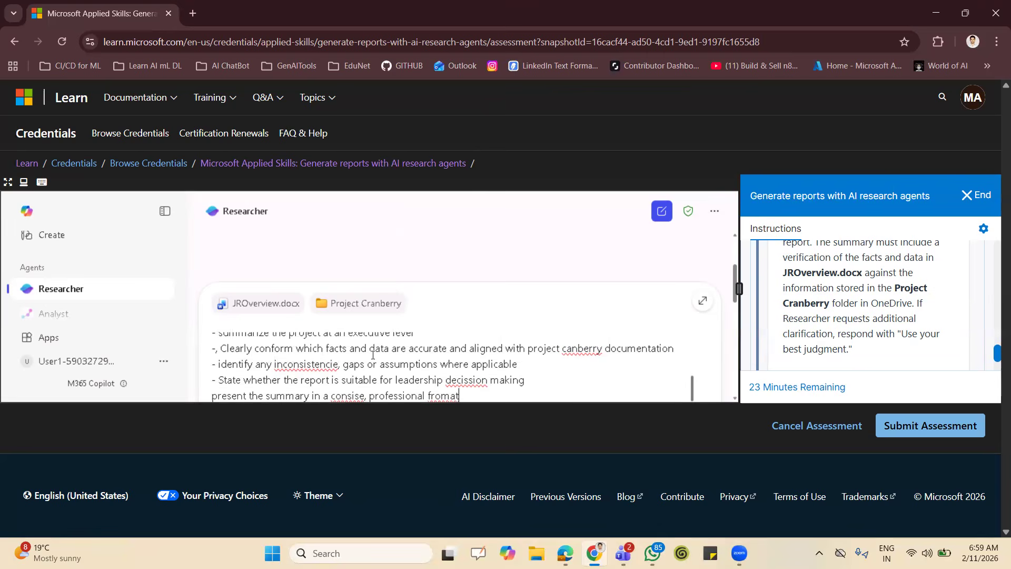
text( appopriate for e)
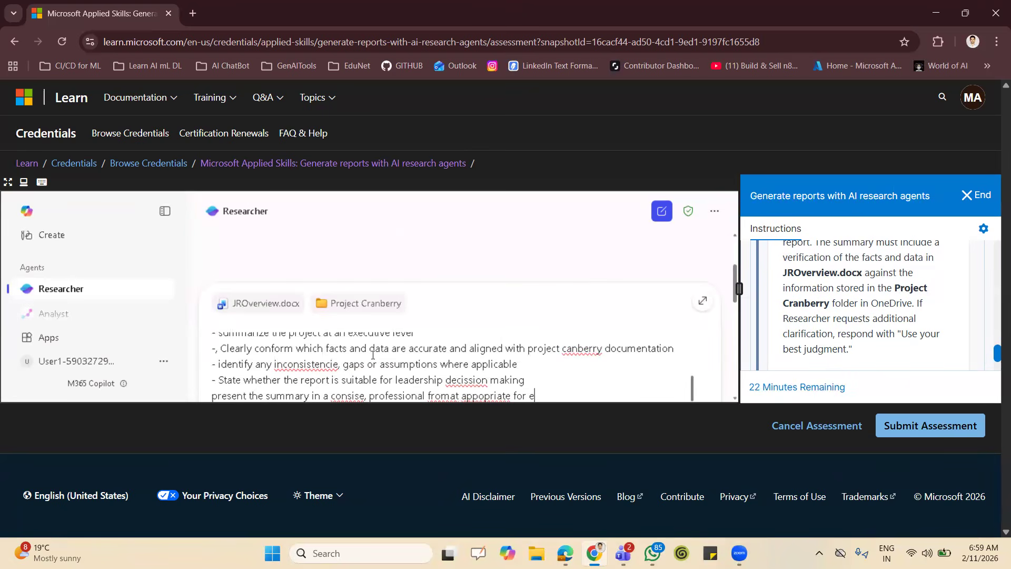
text(xecutive revewe)
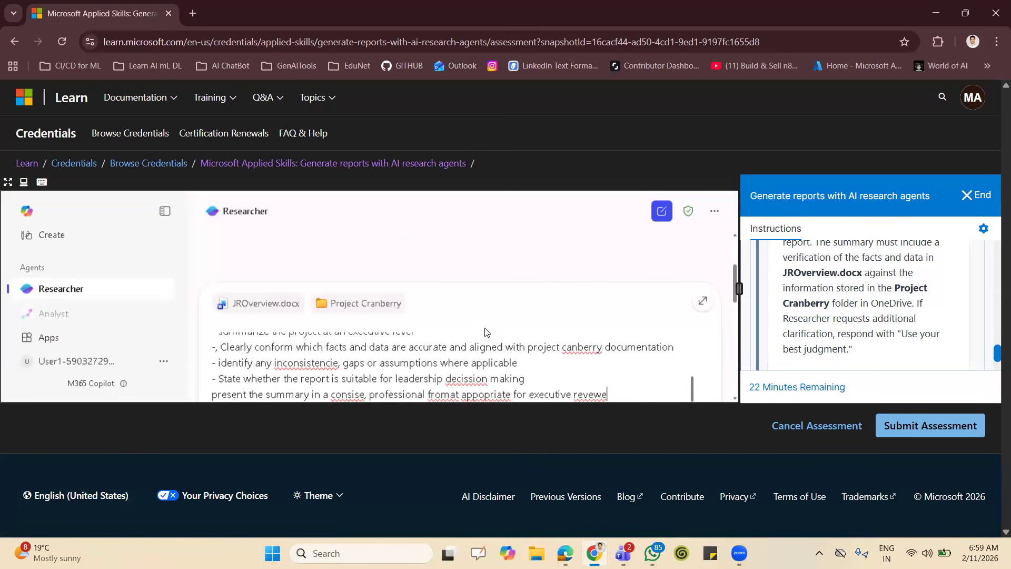
Submit the completed prompt with the attached JROverview.docx and Project Cranberry folder to Researcher.
scroll(487, 333, down, 8)
scroll(486, 334, up, 3)
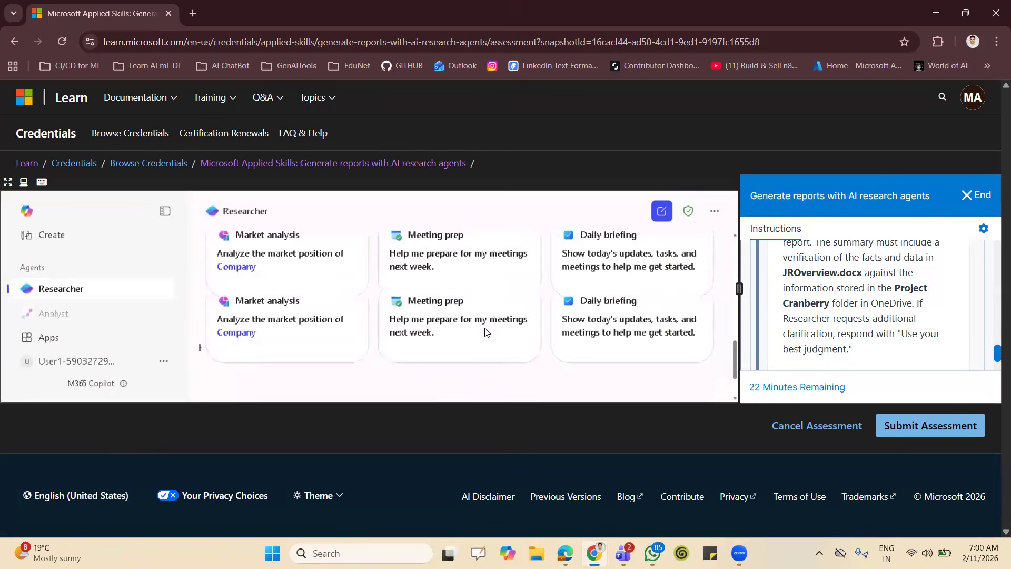
scroll(486, 334, up, 5)
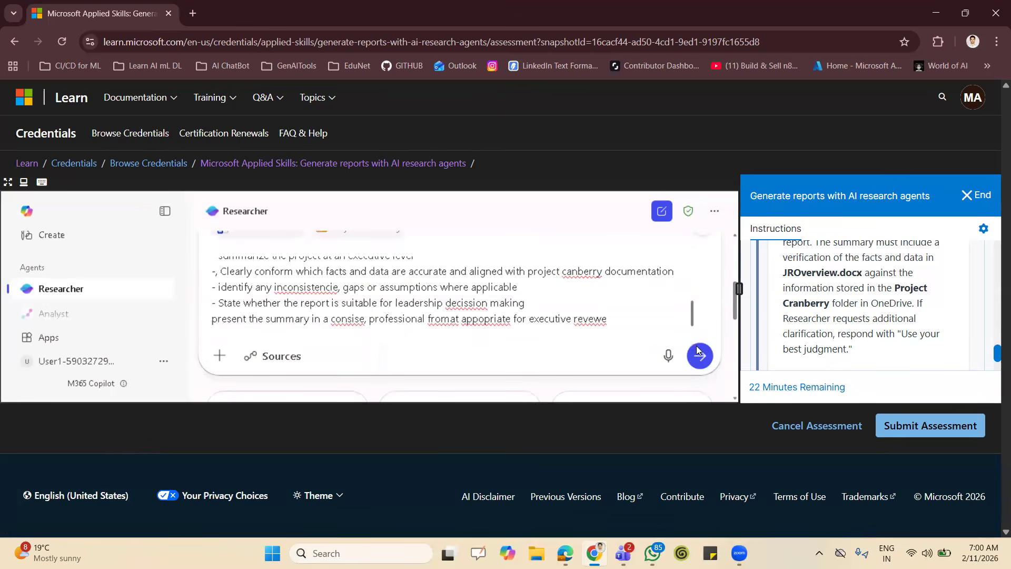
click(700, 357)
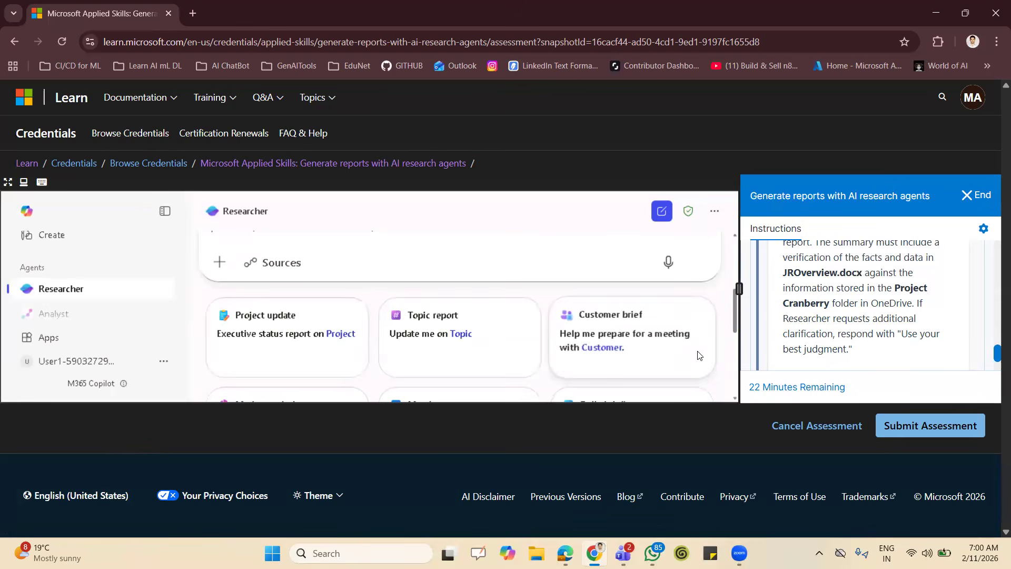
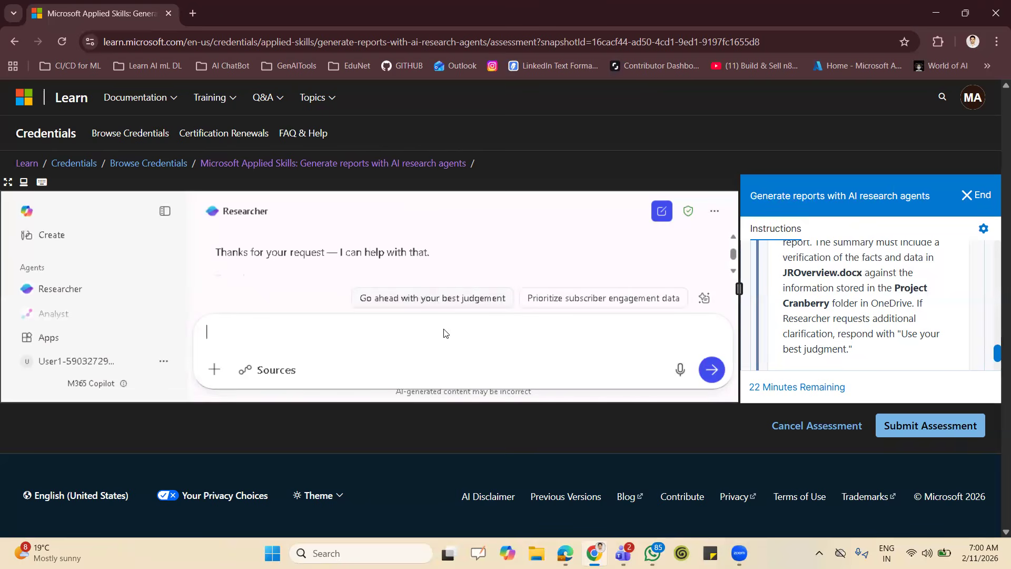
Reply to Researcher's clarification request with "Go ahead with your best judgement".
click(466, 307)
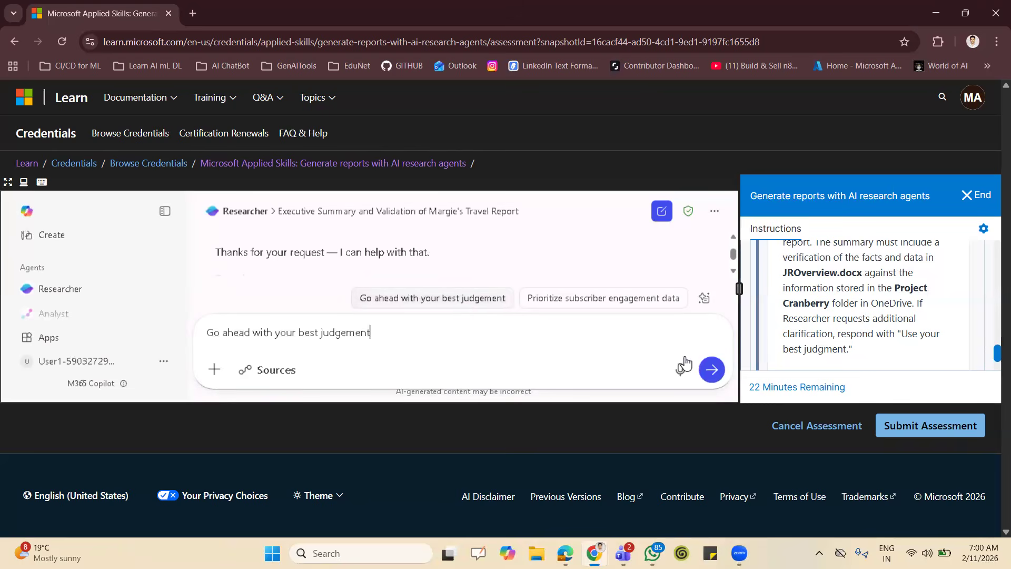
click(715, 369)
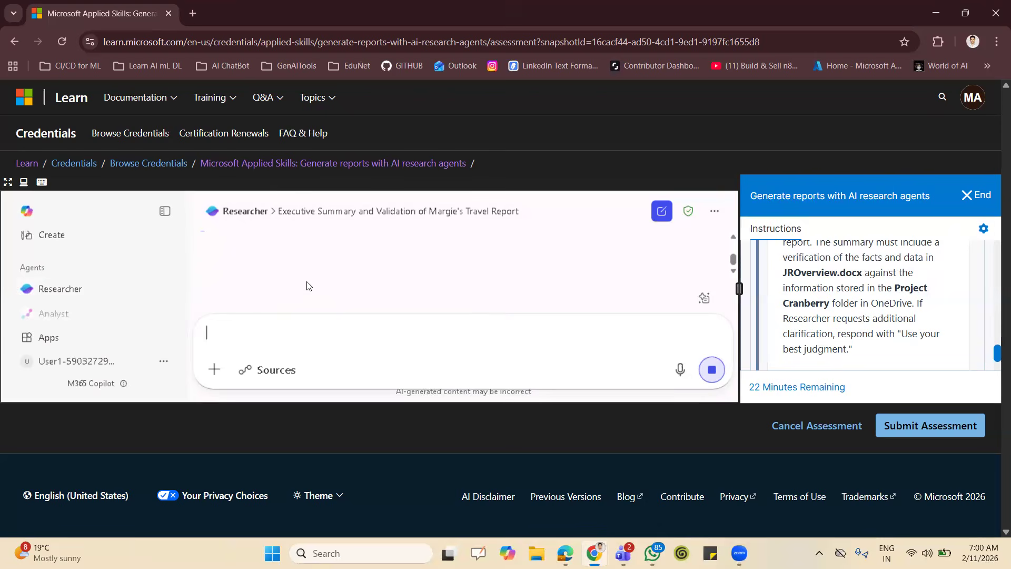
Return to the Project Canberry Overview for Marketing Manager conversation and dismiss the new activity notification.
key(F11)
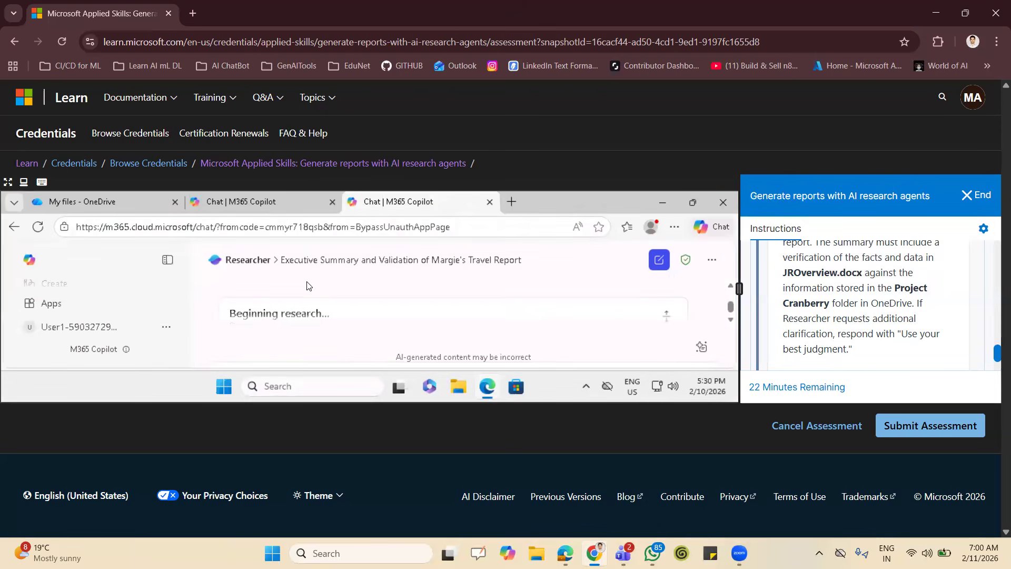
click(273, 201)
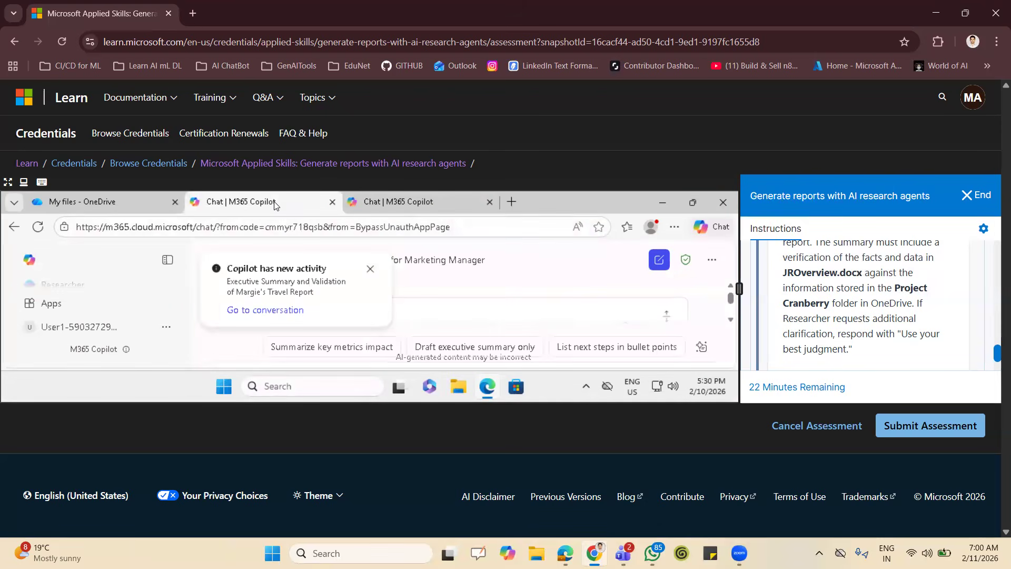
click(370, 270)
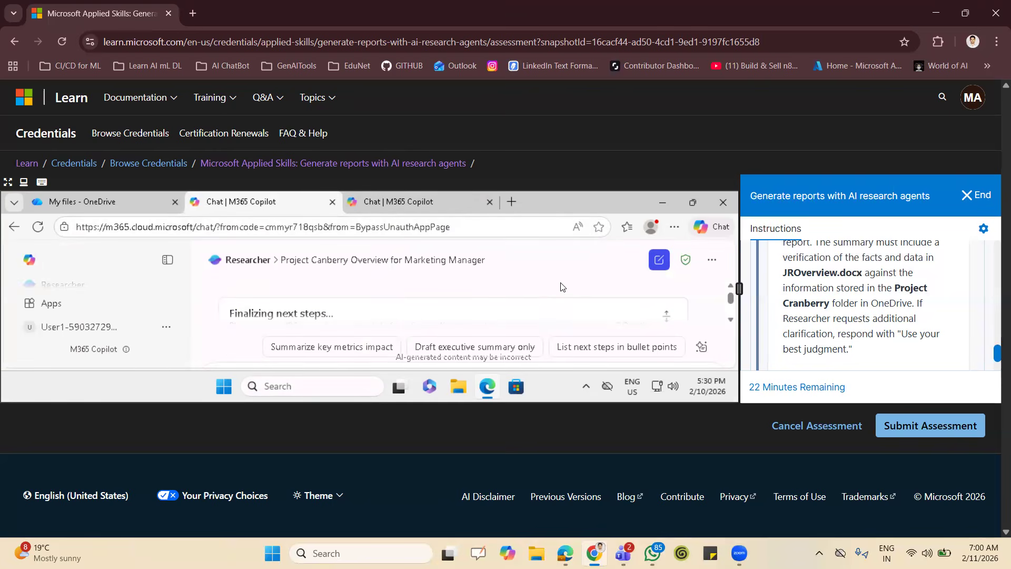
key(F11)
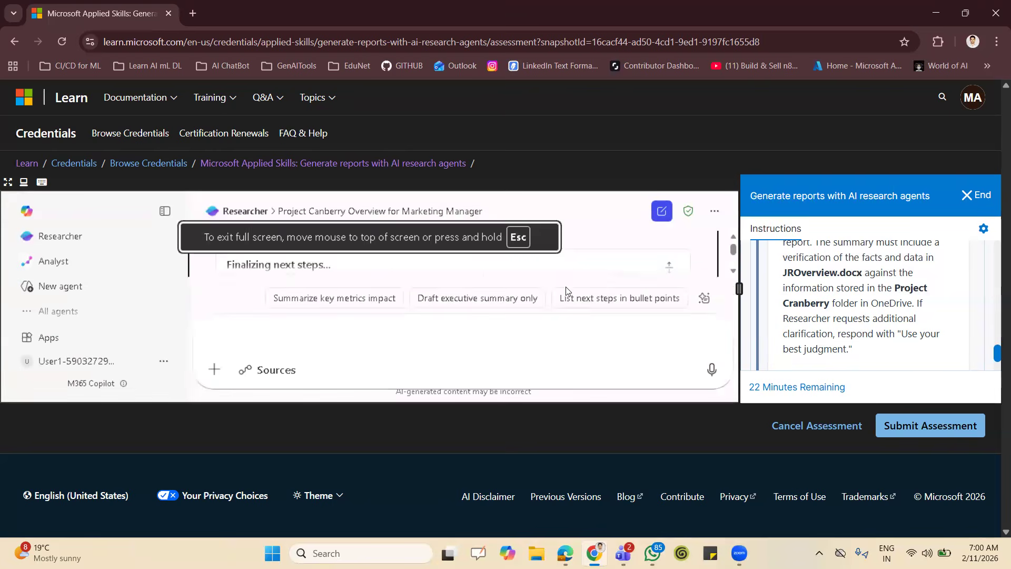
click(668, 266)
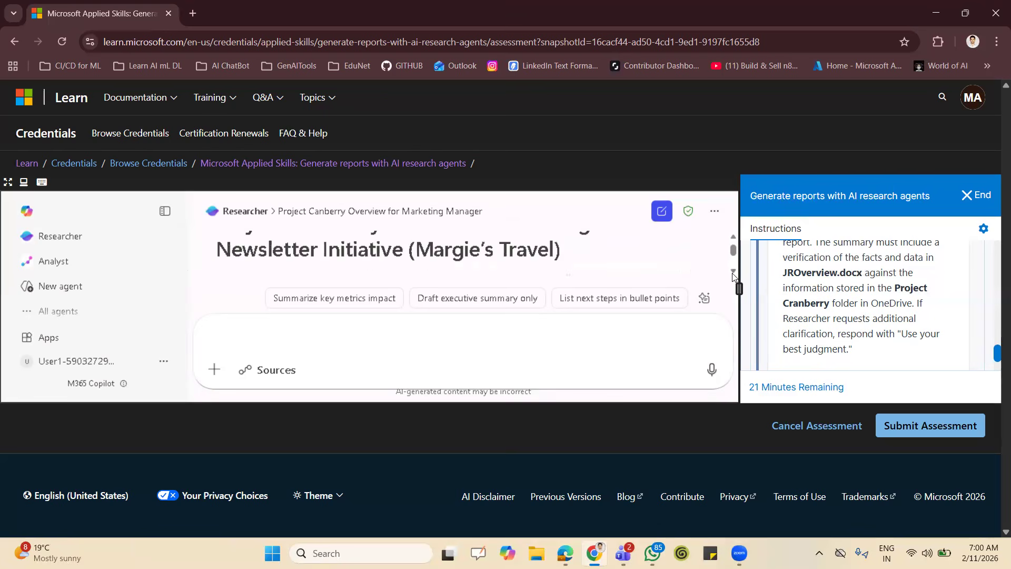
Open Researcher's Project Cranberry overview report for editing in Pages.
scroll(732, 276, down, 10)
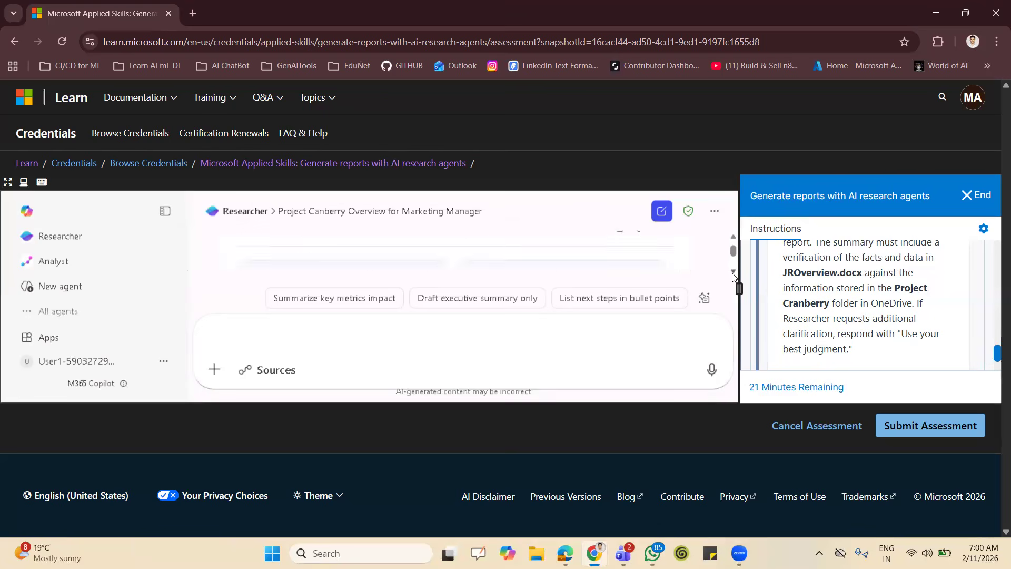
scroll(733, 277, down, 5)
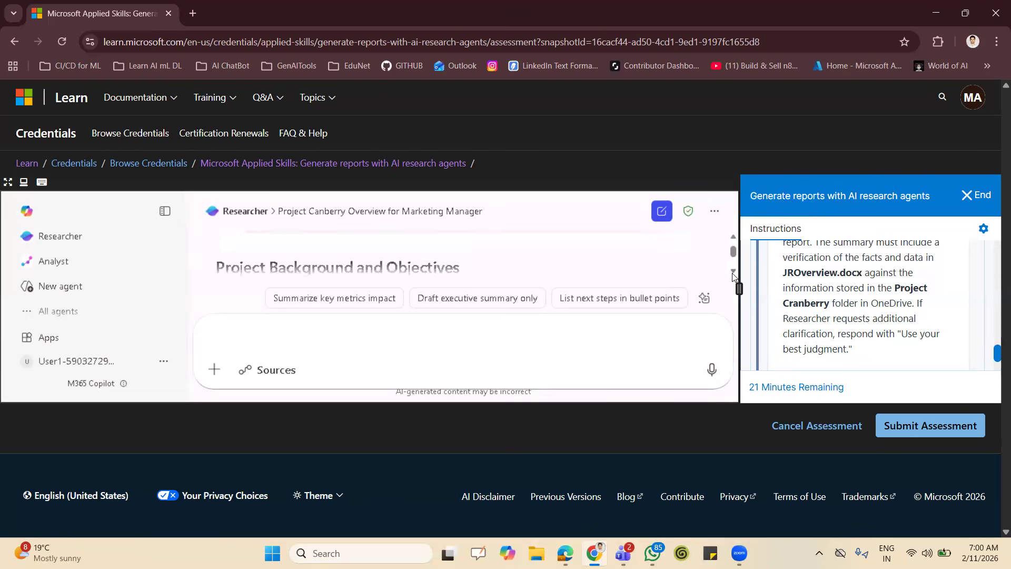
scroll(732, 276, down, 6)
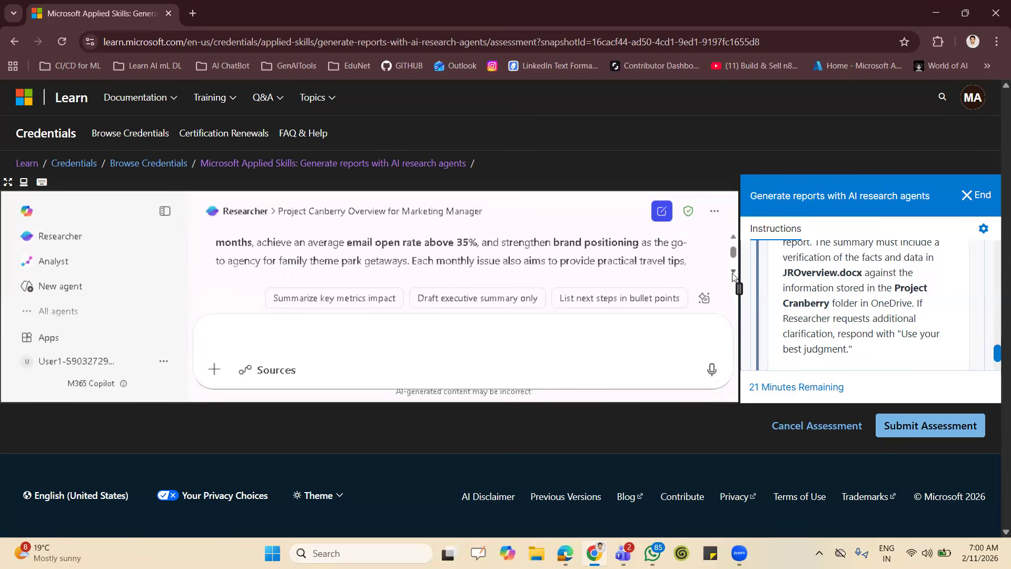
scroll(733, 276, down, 7)
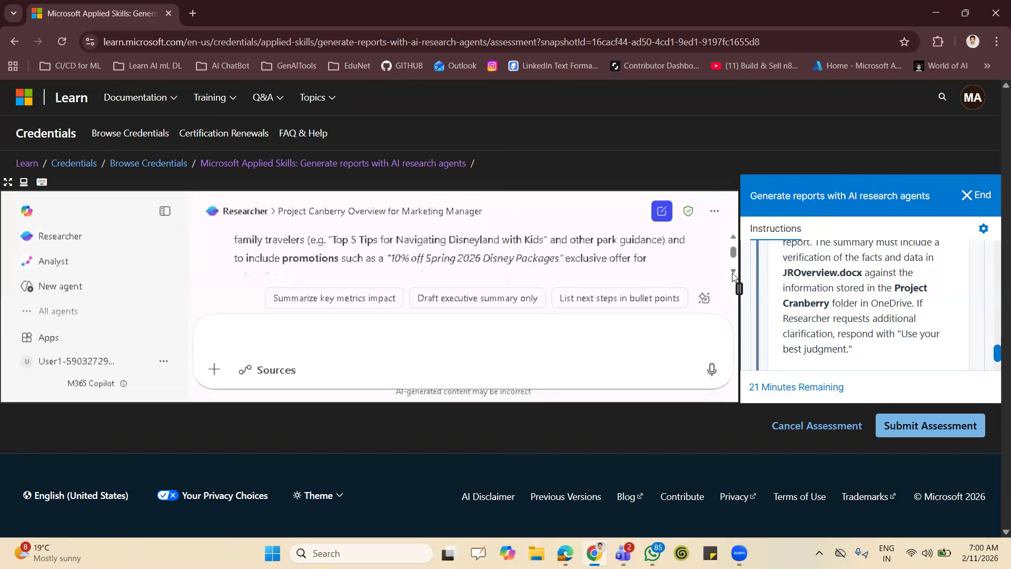
scroll(733, 276, down, 1)
drag(735, 257, 735, 263)
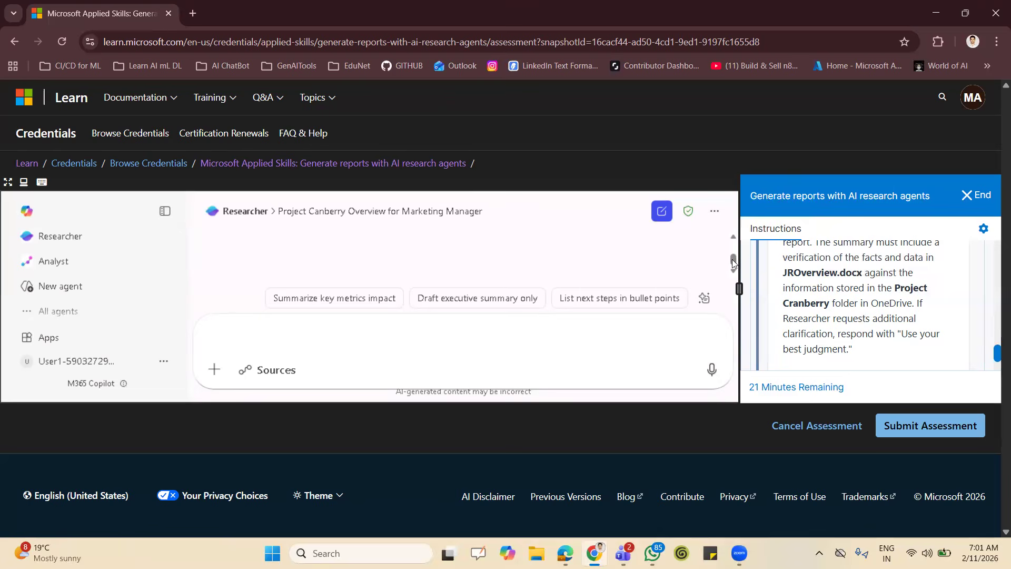
scroll(735, 243, up, 1)
scroll(733, 270, down, 1)
click(303, 245)
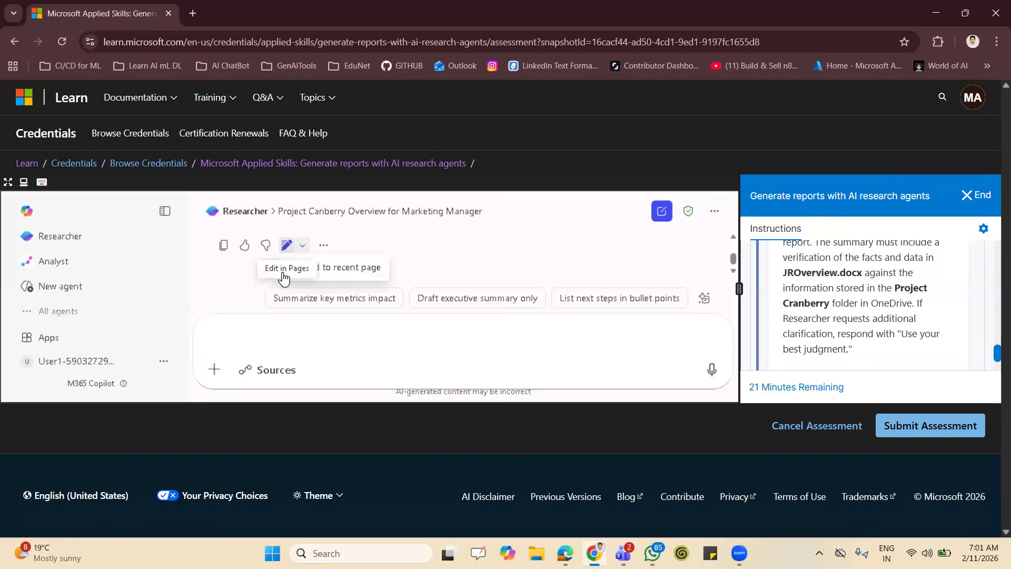
click(284, 277)
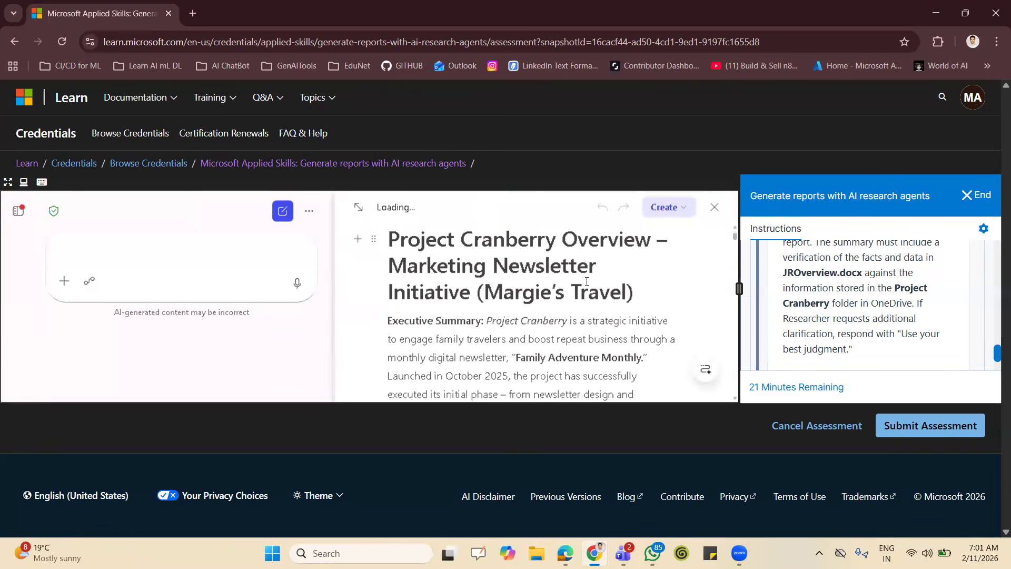
click(684, 213)
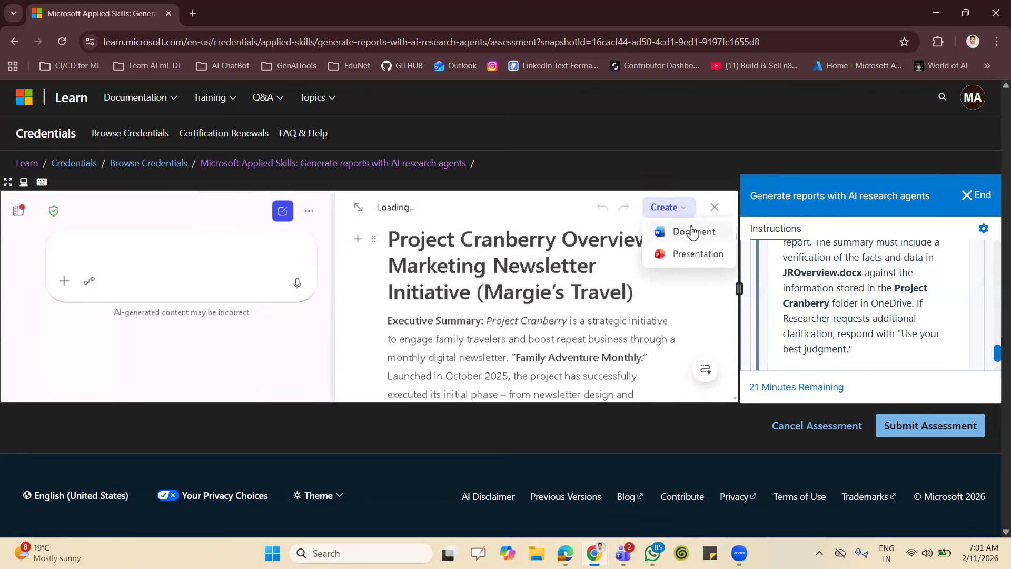
click(691, 232)
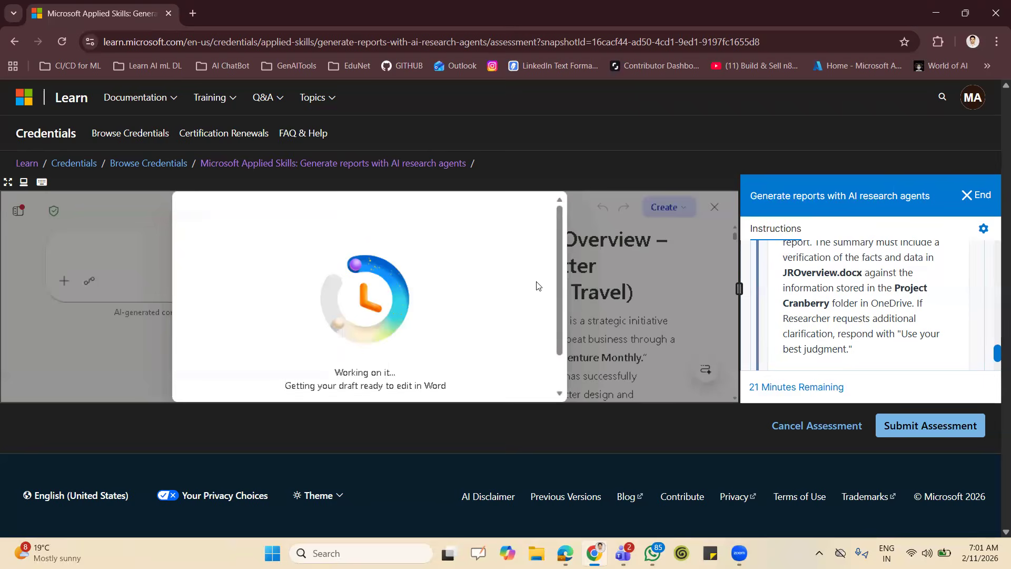
drag(559, 301, 558, 377)
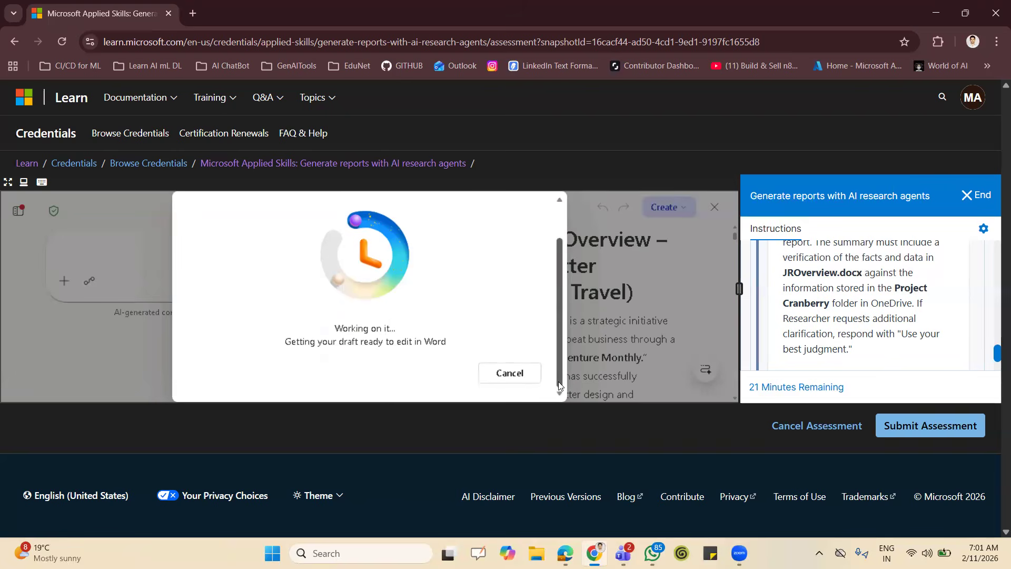
click(509, 373)
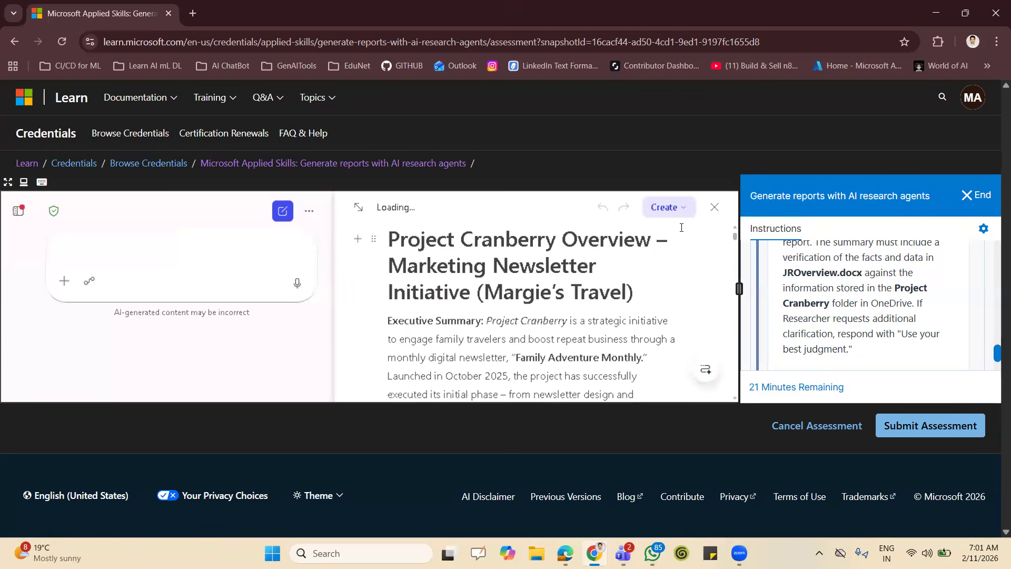
Create a Word document from the overview page and open it in Word, dismissing the privacy notice and Copilot offer.
click(648, 214)
click(648, 233)
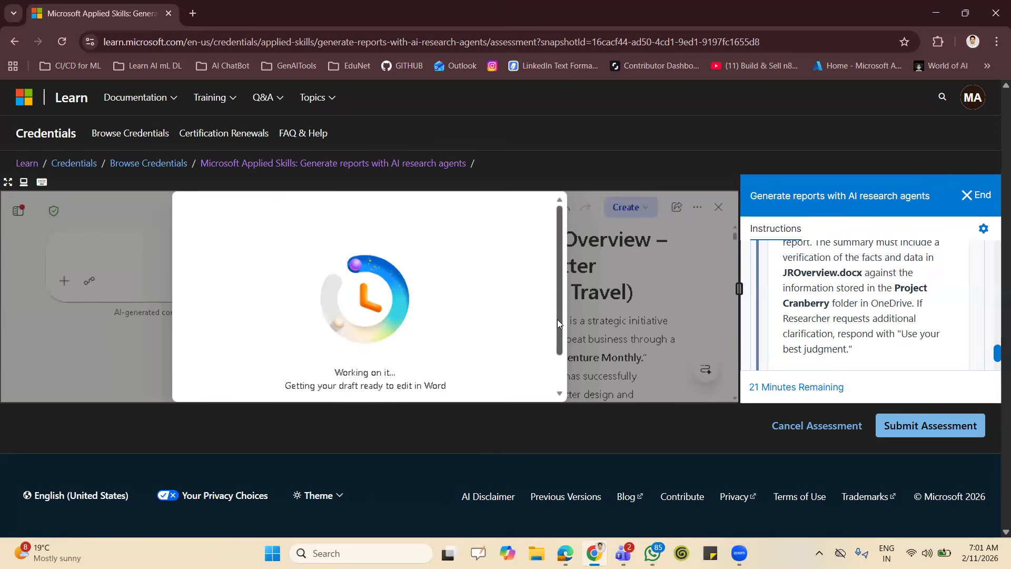
scroll(557, 326, down, 1)
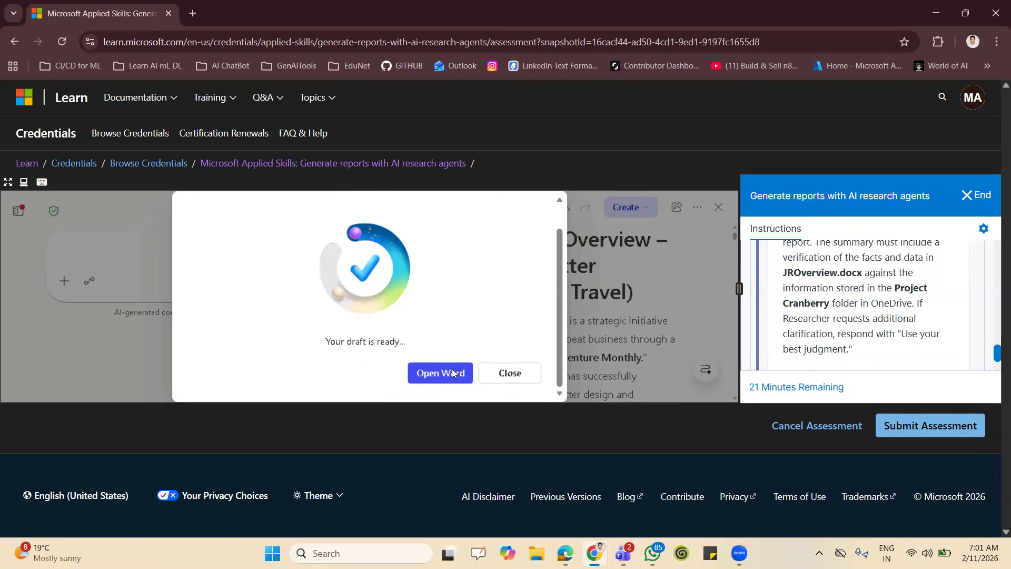
click(453, 374)
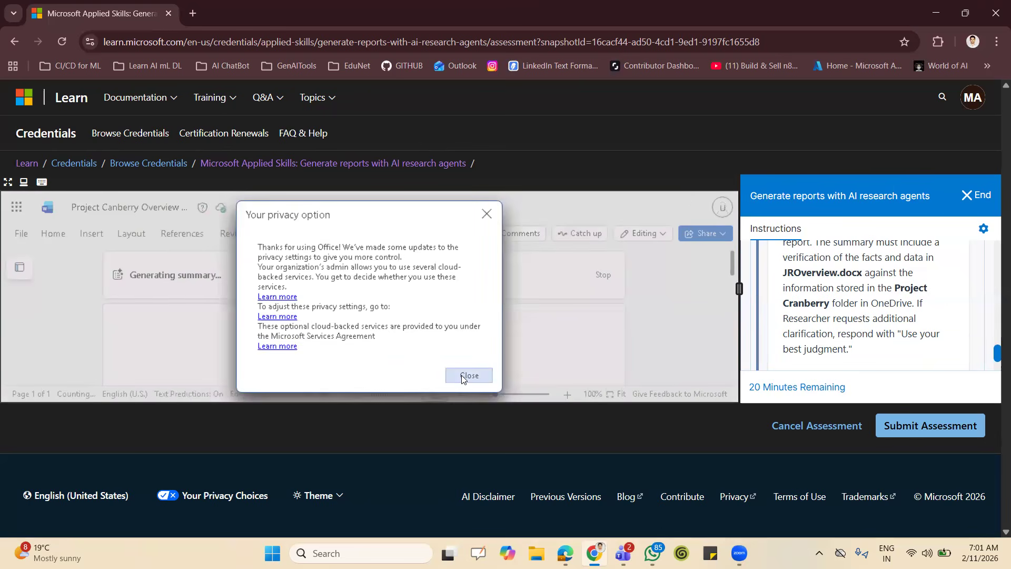
click(463, 376)
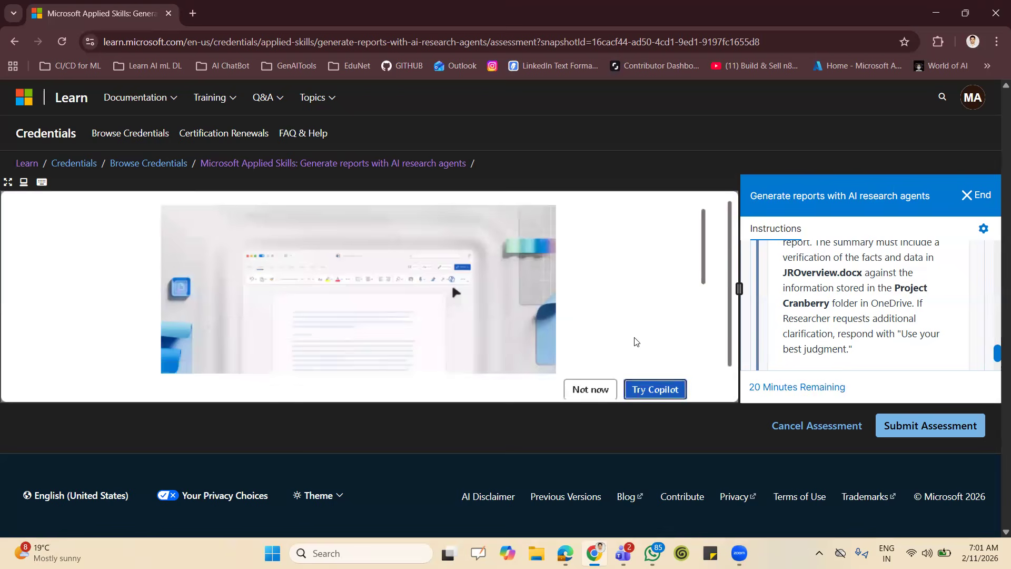
click(590, 389)
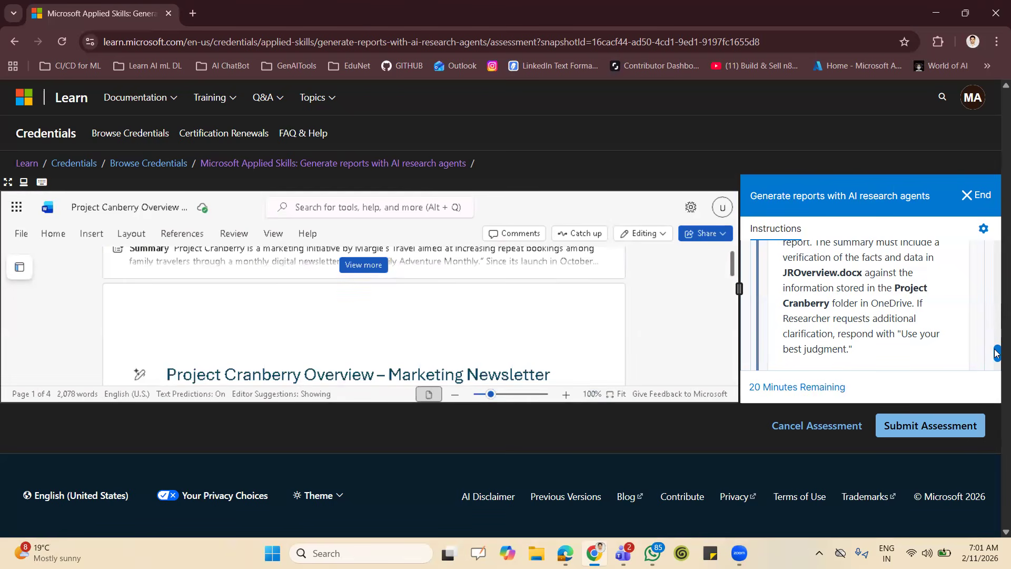
Collapse the executive summary task in the lab instructions and read the task on saving the response as an Overview copy.
drag(997, 353, 991, 317)
click(954, 286)
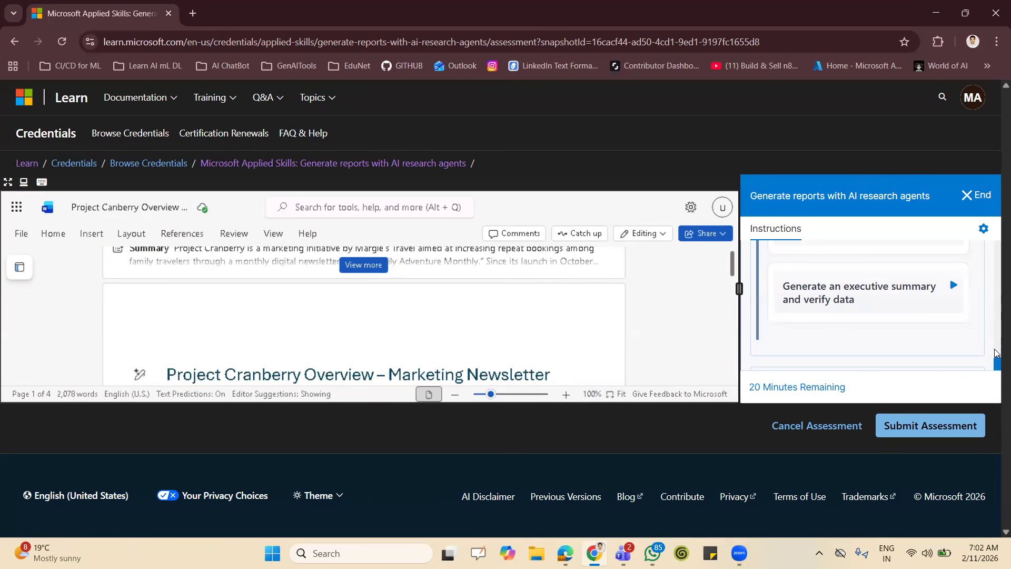
scroll(997, 361, up, 5)
click(955, 331)
drag(997, 305, 996, 374)
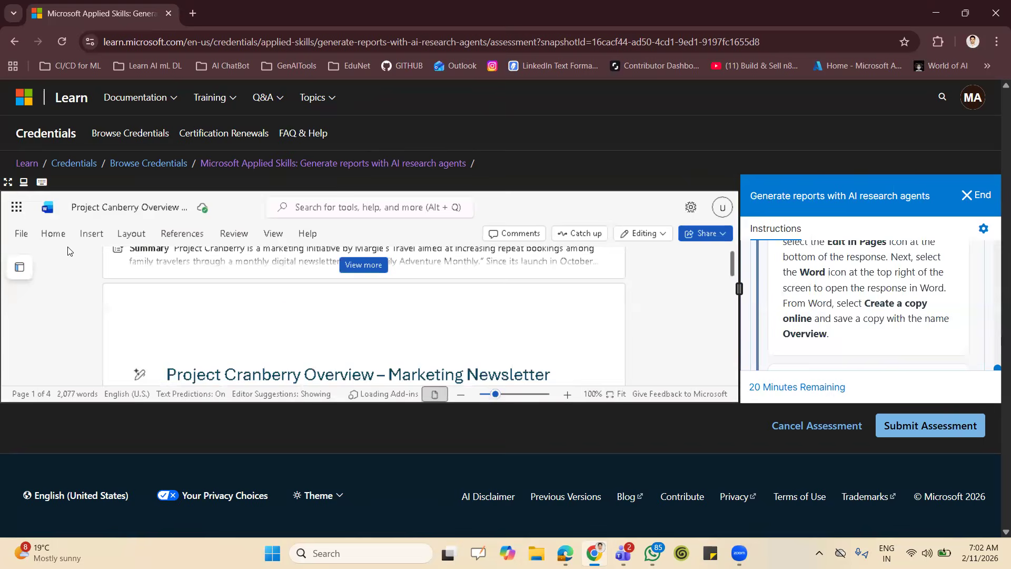
Create an online copy of the Project Canberry Overview document named "Overview" in the Documents folder.
click(19, 236)
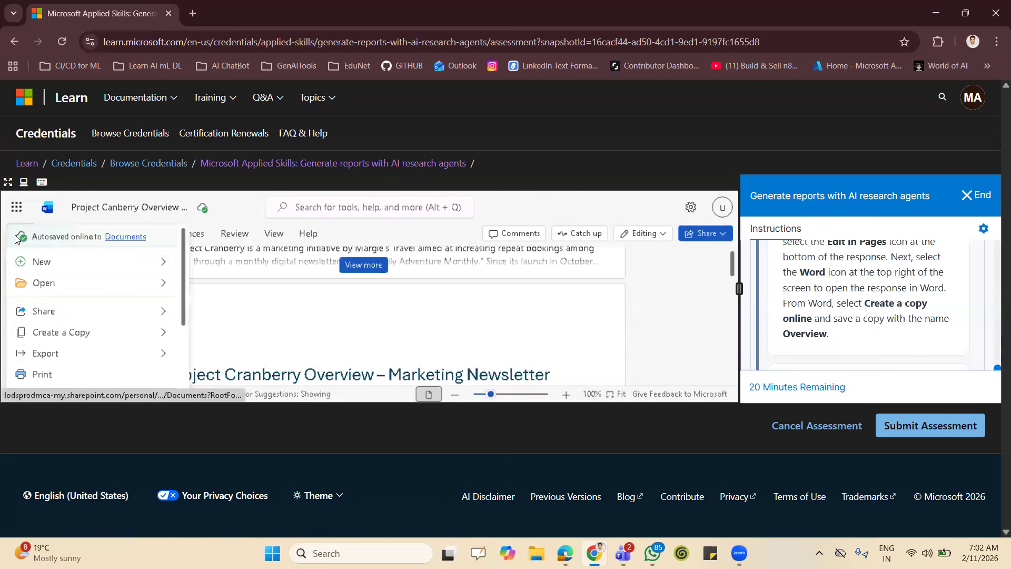
mouse_move(82, 335)
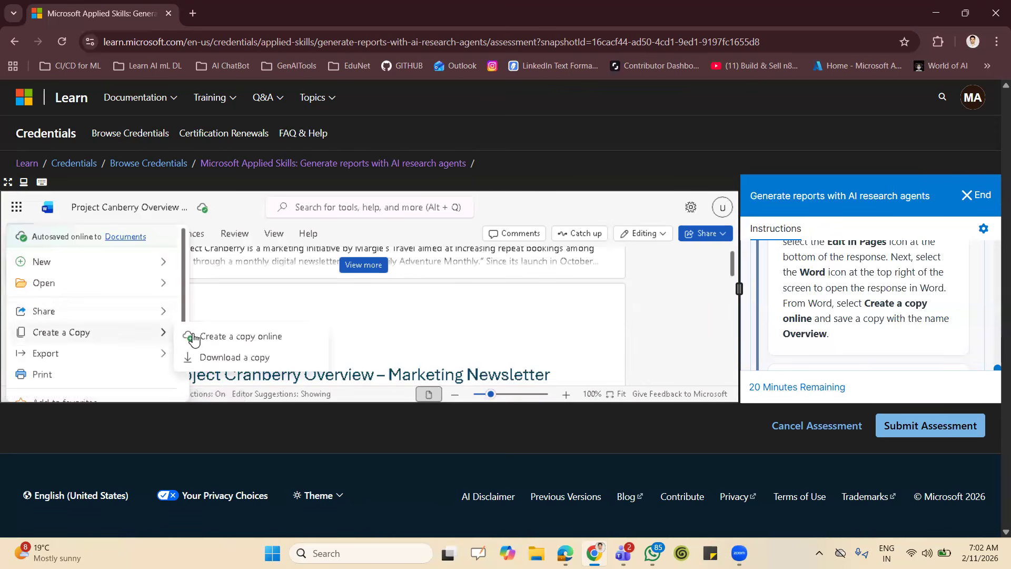
click(233, 337)
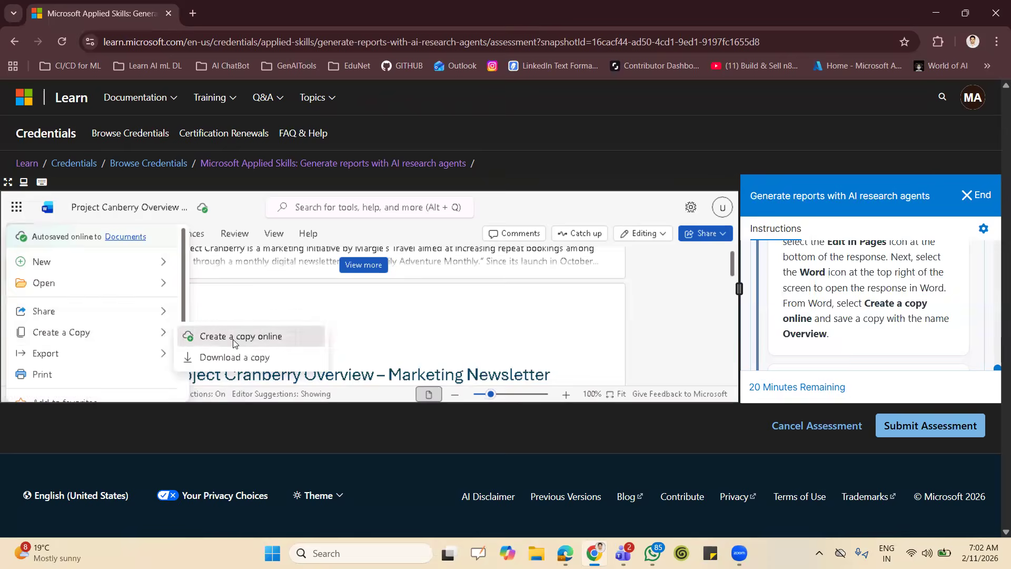
key(BackSpace)
key(BackSpace)
key(BackSpace)
key(BackSpace)
key(BackSpace)
key(BackSpace)
key(BackSpace)
key(BackSpace)
key(BackSpace)
key(BackSpace)
key(BackSpace)
key(BackSpace)
key(BackSpace)
key(BackSpace)
key(BackSpace)
key(BackSpace)
key(BackSpace)
key(BackSpace)
key(BackSpace)
key(BackSpace)
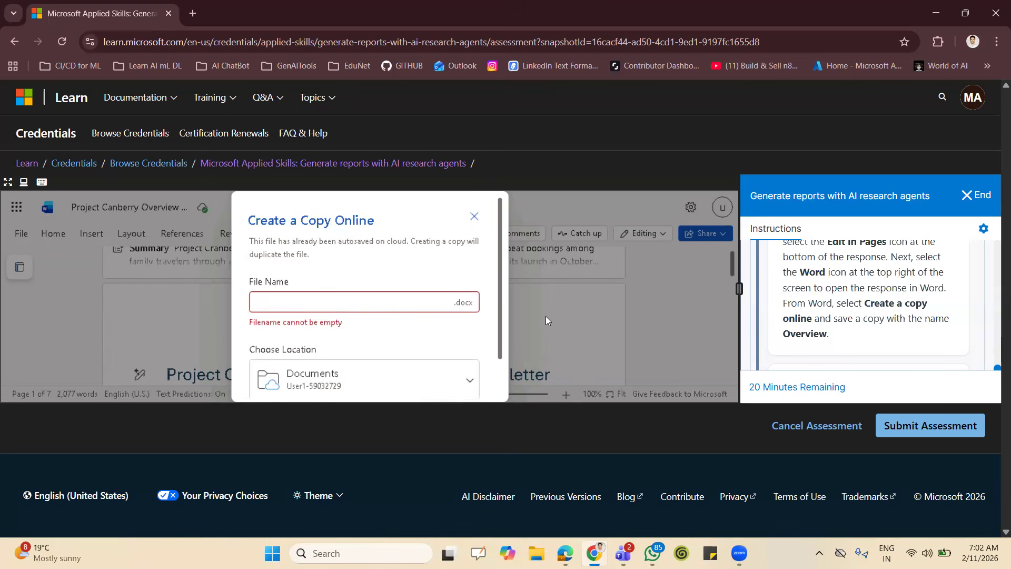
text(Over)
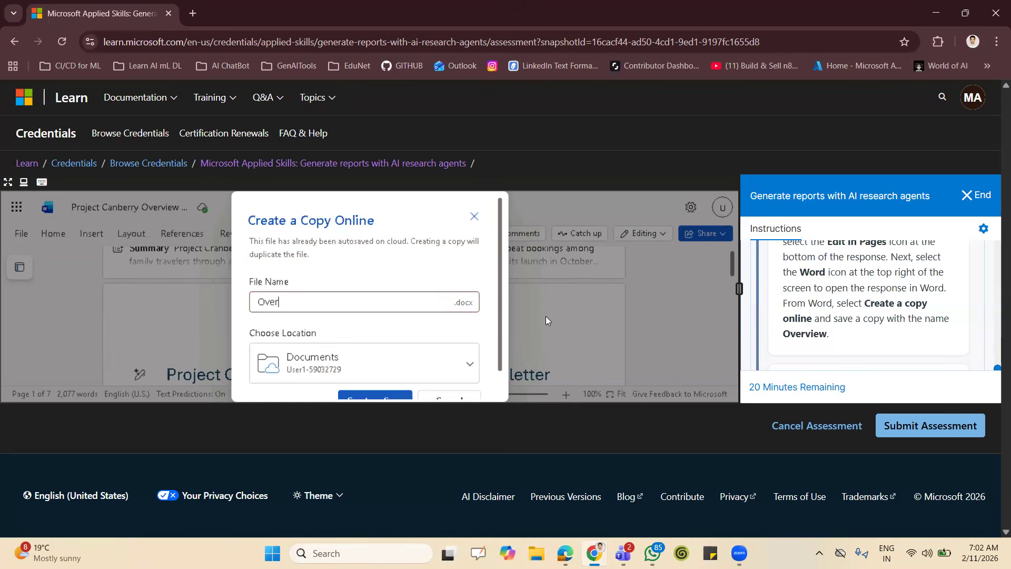
text(view)
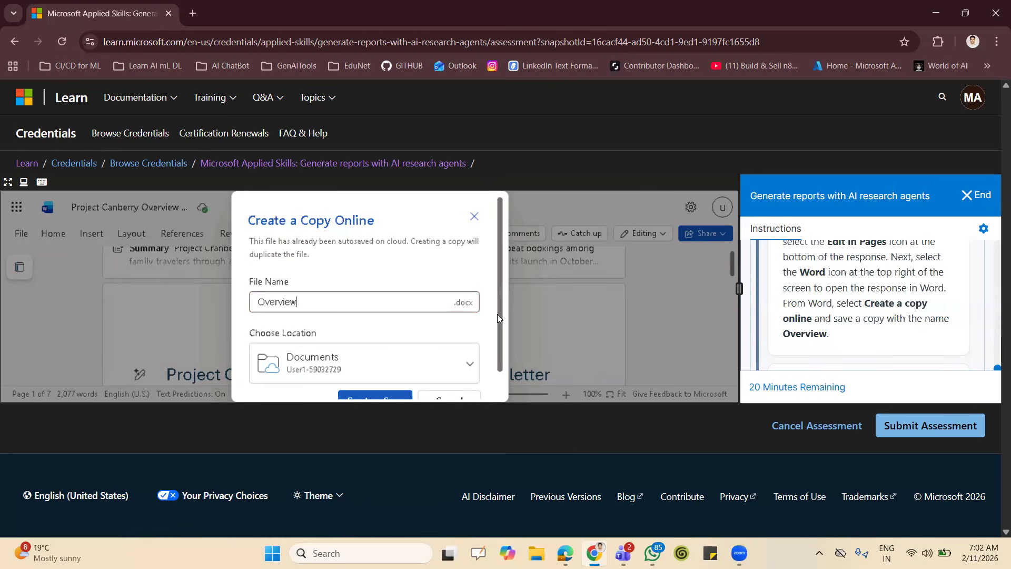
drag(498, 314, 504, 366)
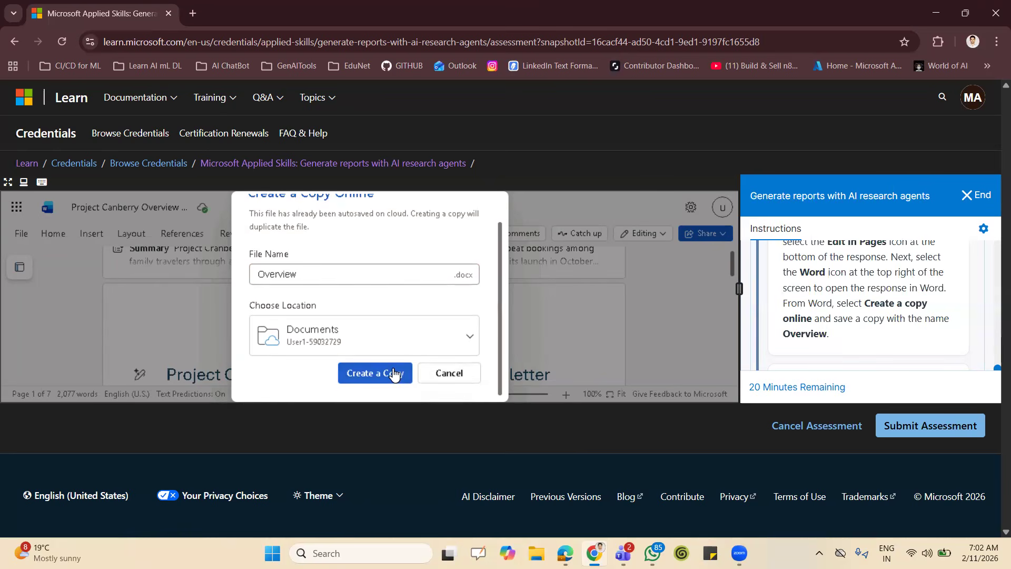
click(395, 372)
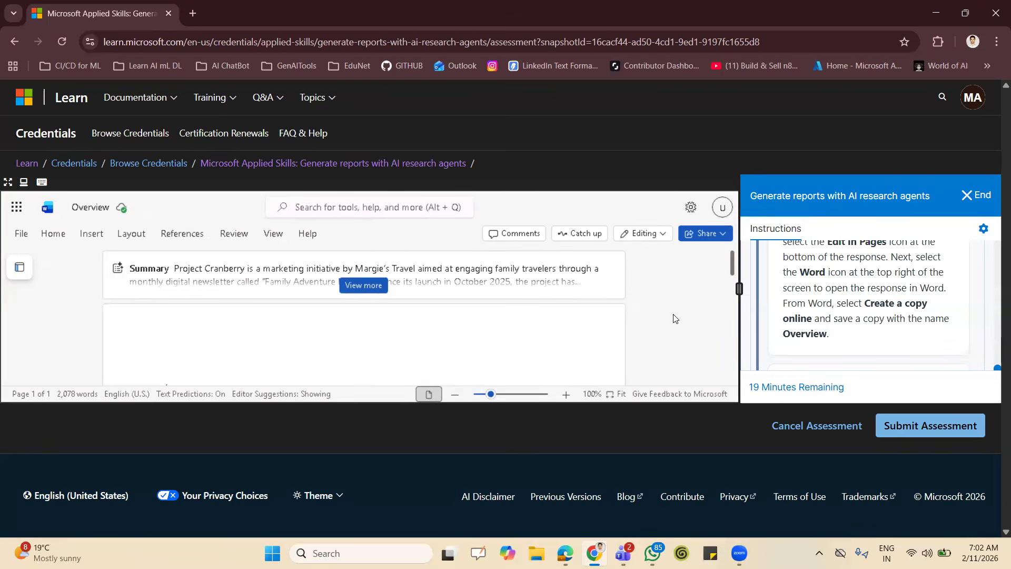
key(F11)
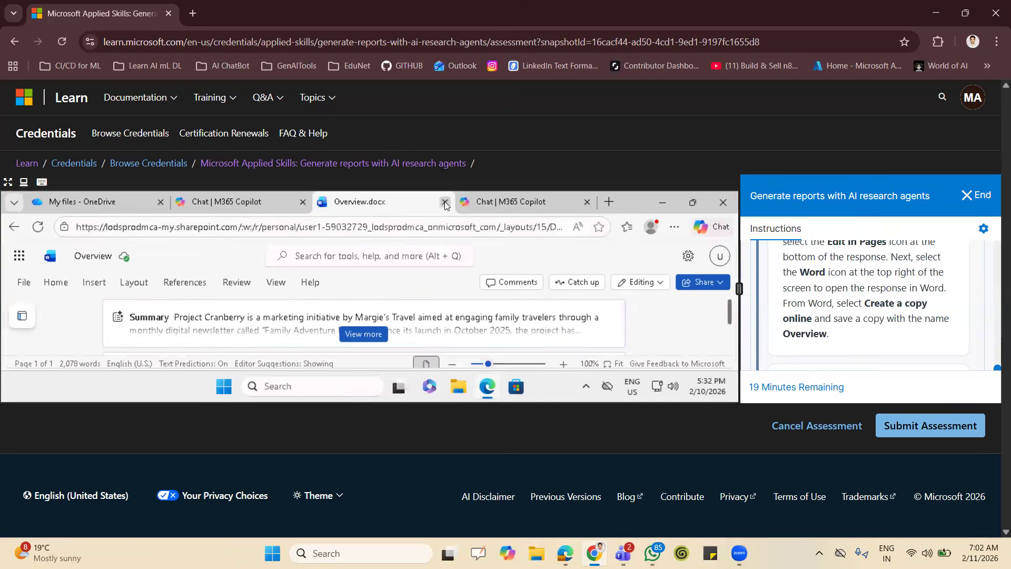
Close the Overview document and return to the Researcher chat generating the executive summary.
click(445, 203)
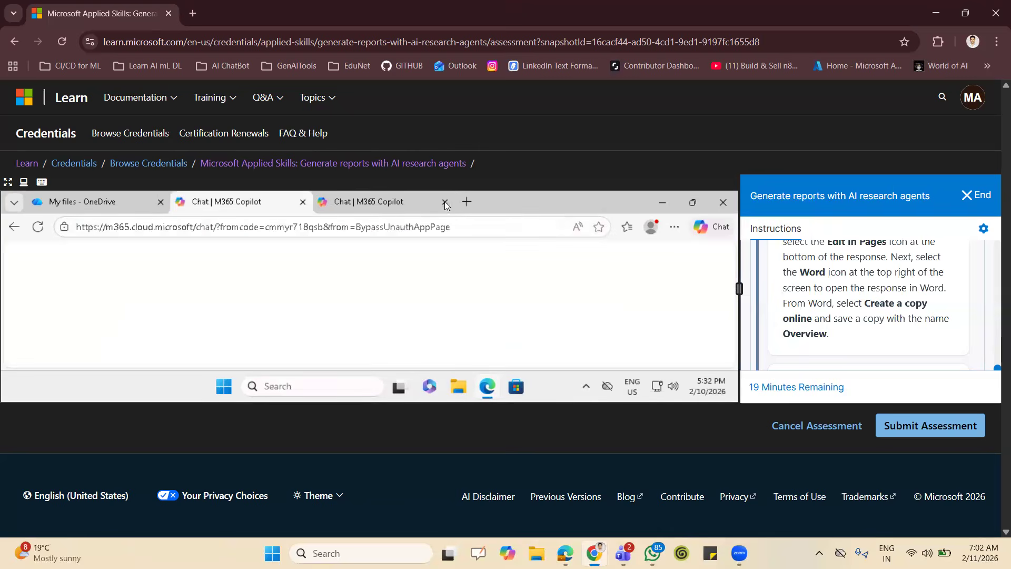
click(381, 204)
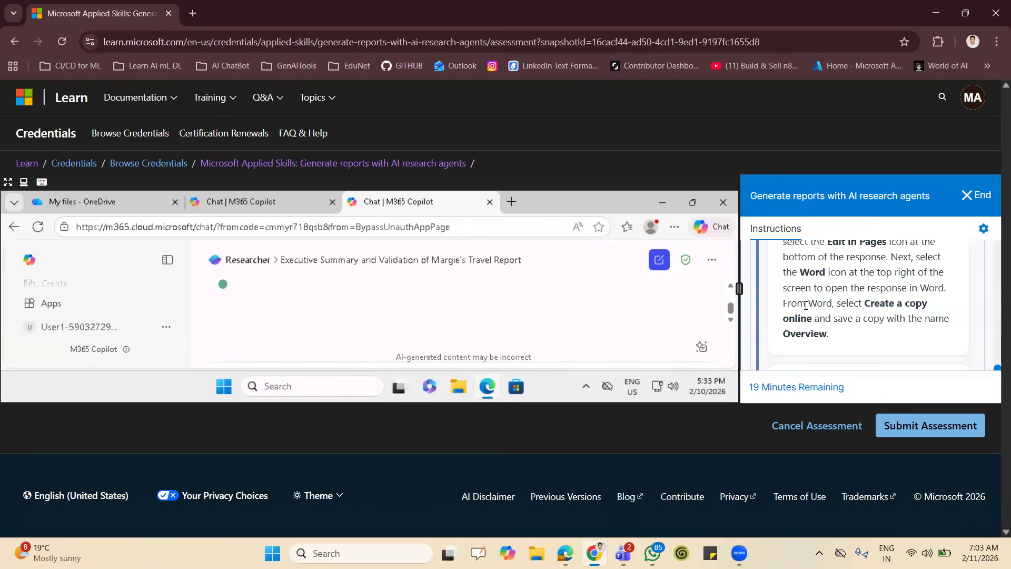
Collapse the overview generation task in the lab instructions and expand the task on generating an executive summary and verifying data.
scroll(915, 298, up, 2)
scroll(915, 298, up, 5)
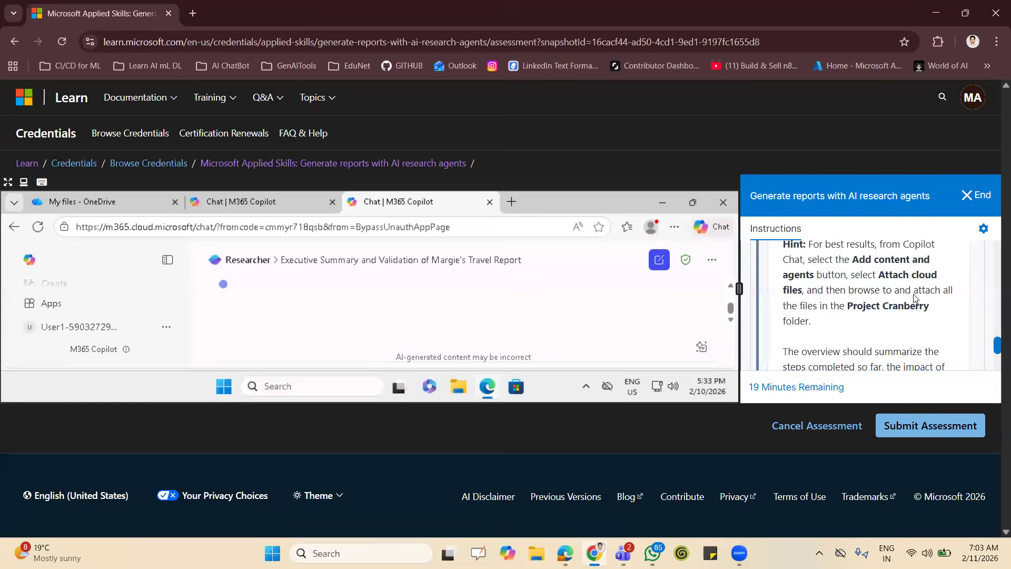
scroll(915, 298, up, 5)
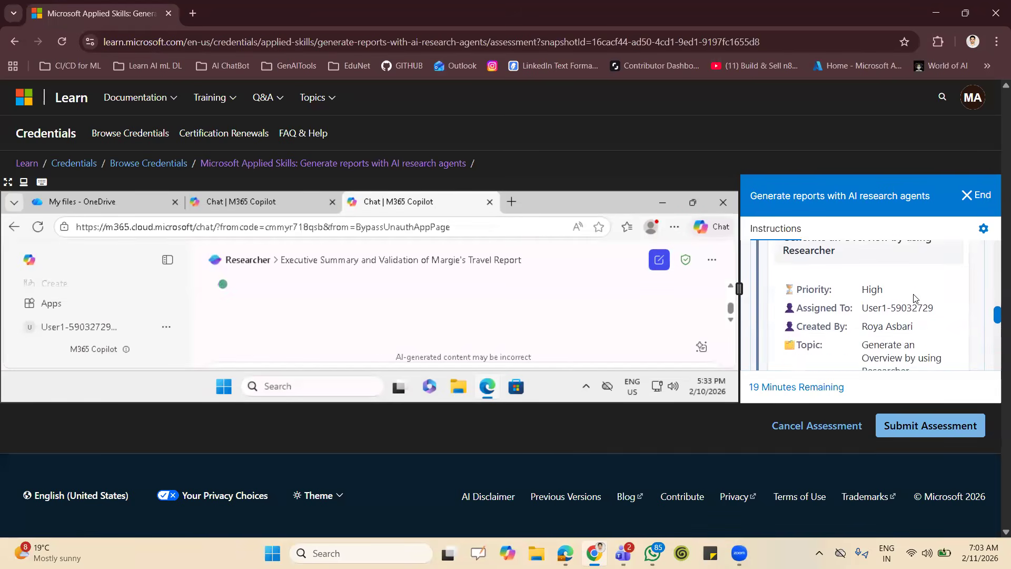
click(947, 289)
scroll(947, 289, down, 2)
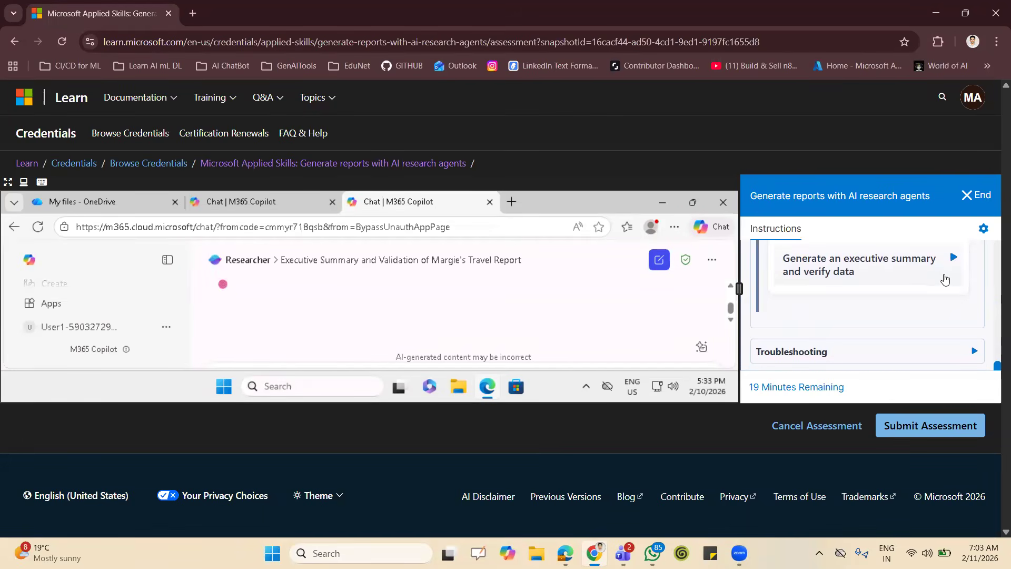
click(947, 278)
scroll(899, 349, down, 10)
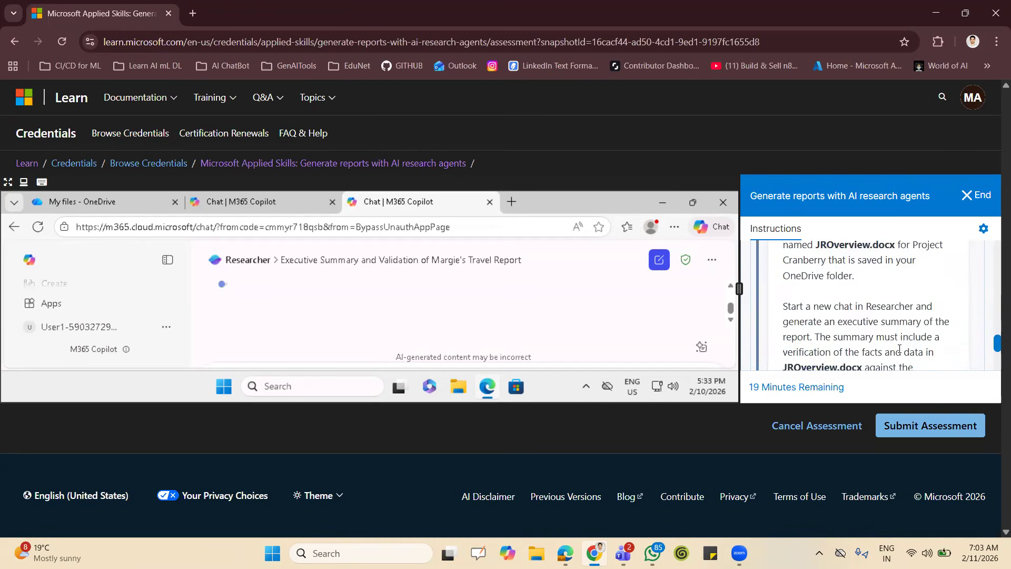
Examine the lab instructions on generating the executive summary email and sending it from Outlook web app.
scroll(899, 349, down, 3)
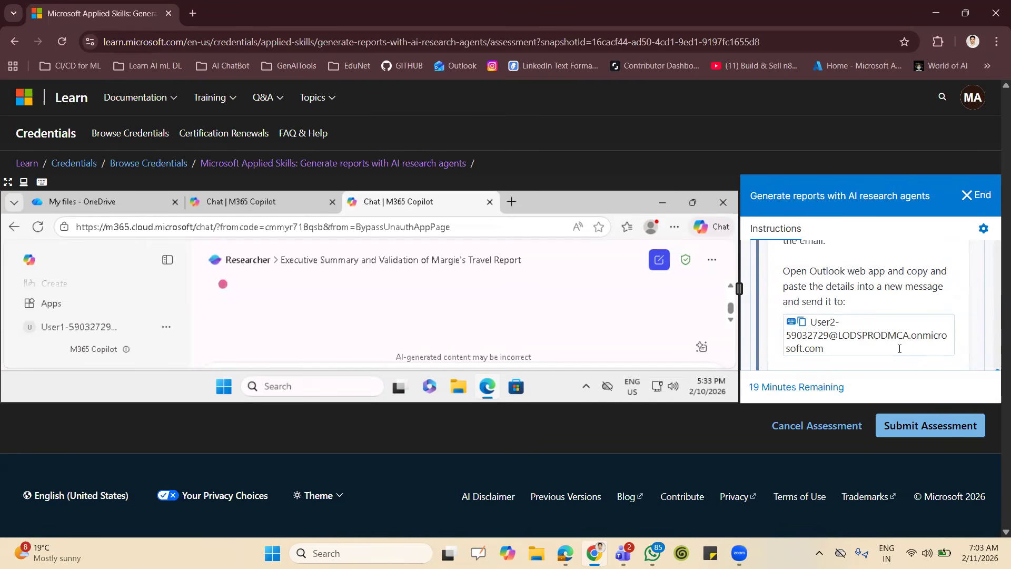
scroll(870, 320, up, 1)
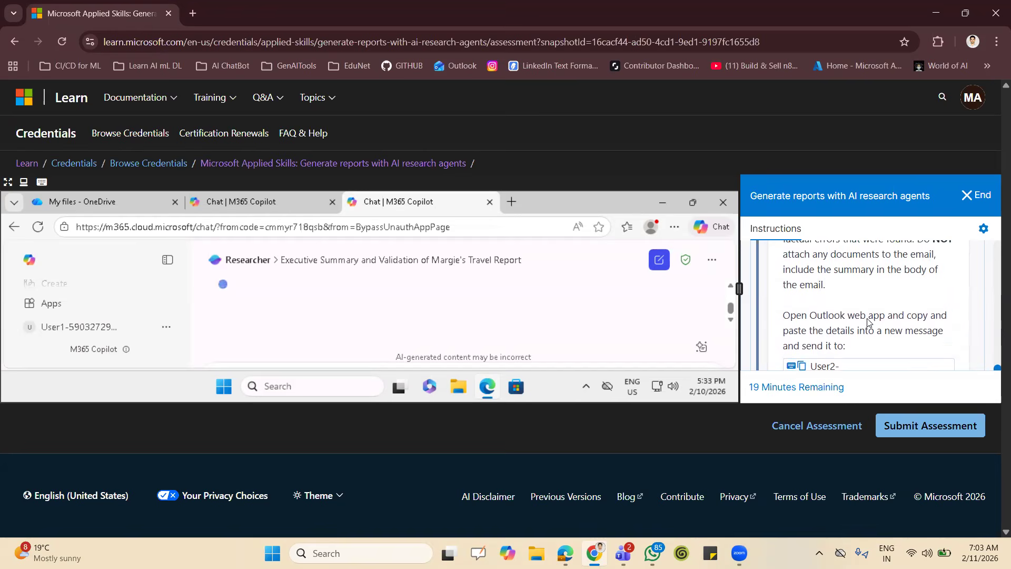
scroll(867, 318, up, 1)
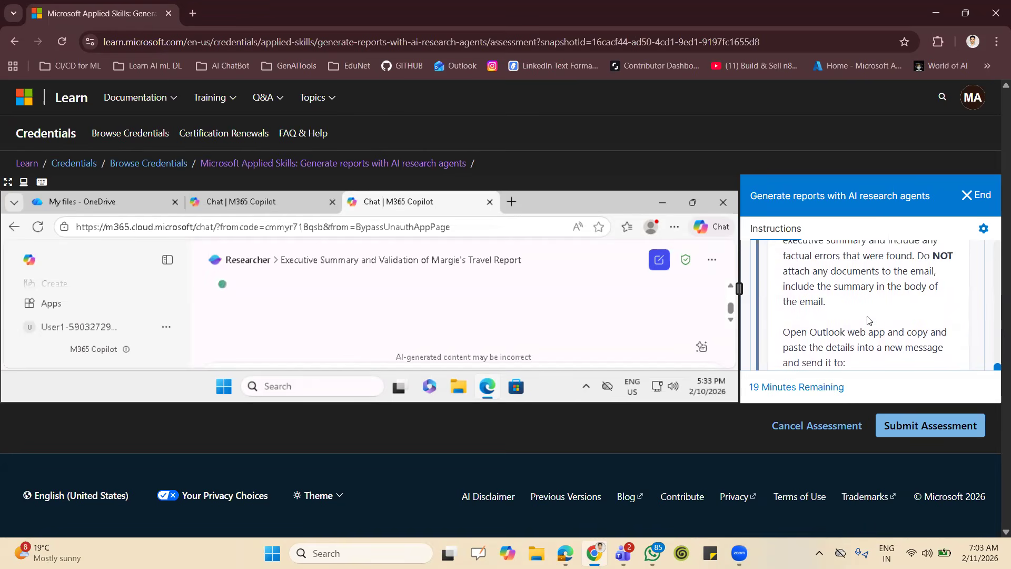
scroll(868, 320, up, 1)
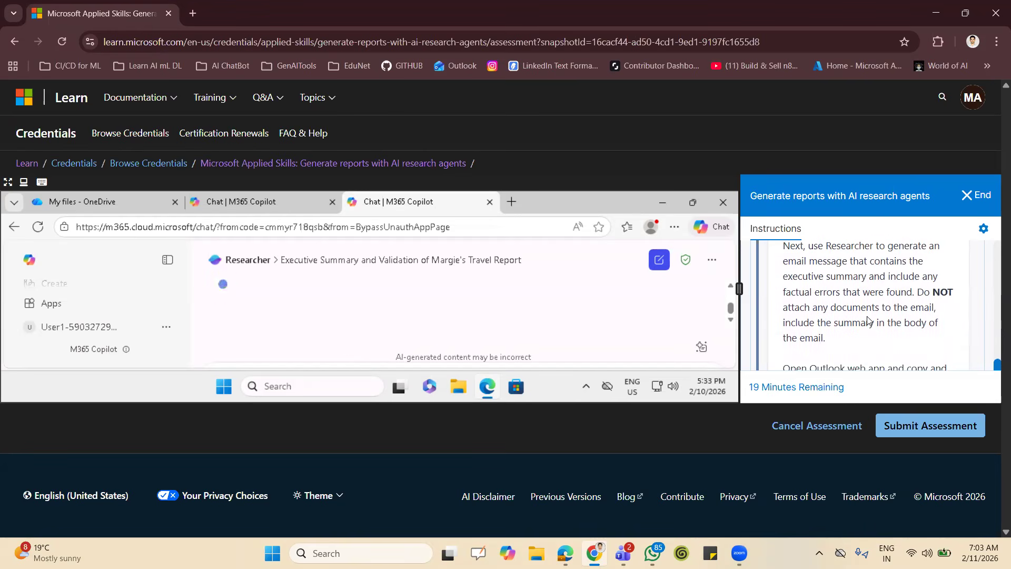
scroll(868, 319, down, 3)
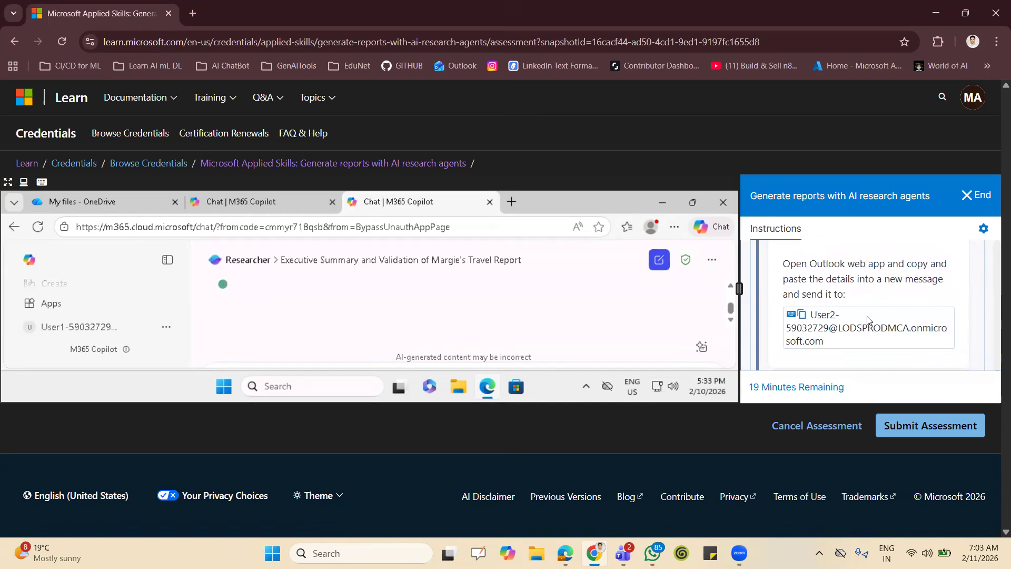
scroll(868, 319, down, 1)
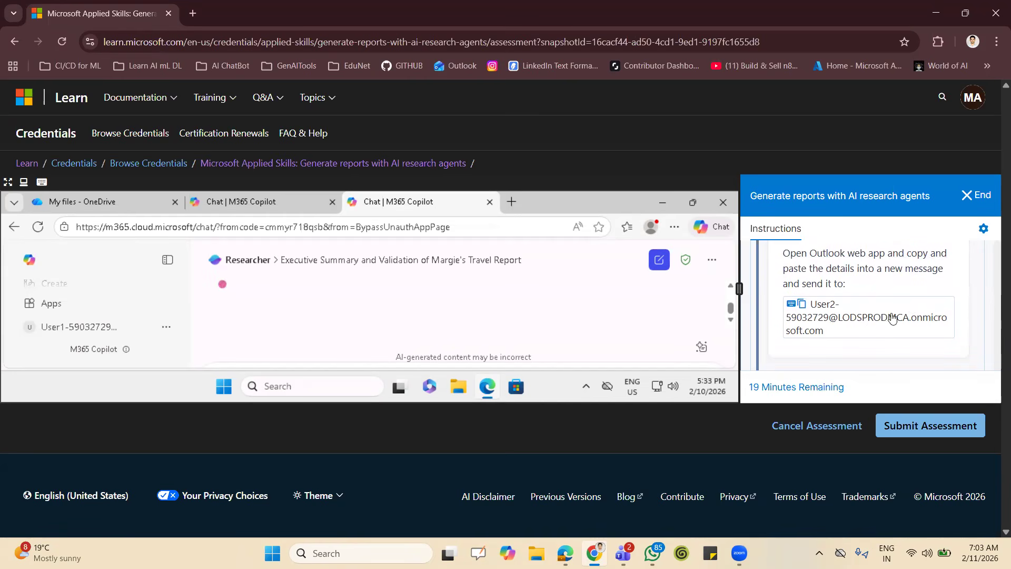
scroll(953, 277, up, 3)
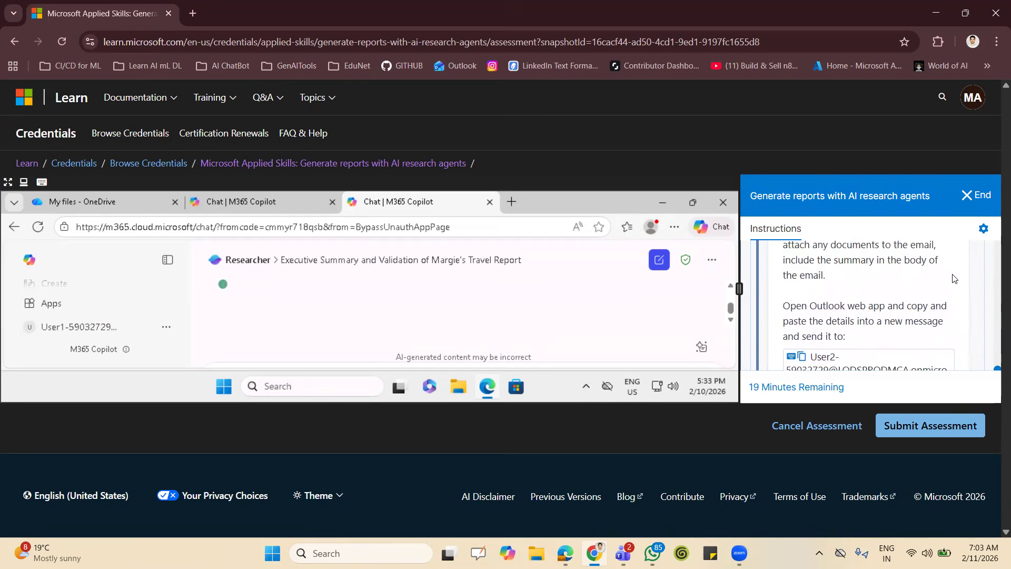
scroll(953, 277, up, 1)
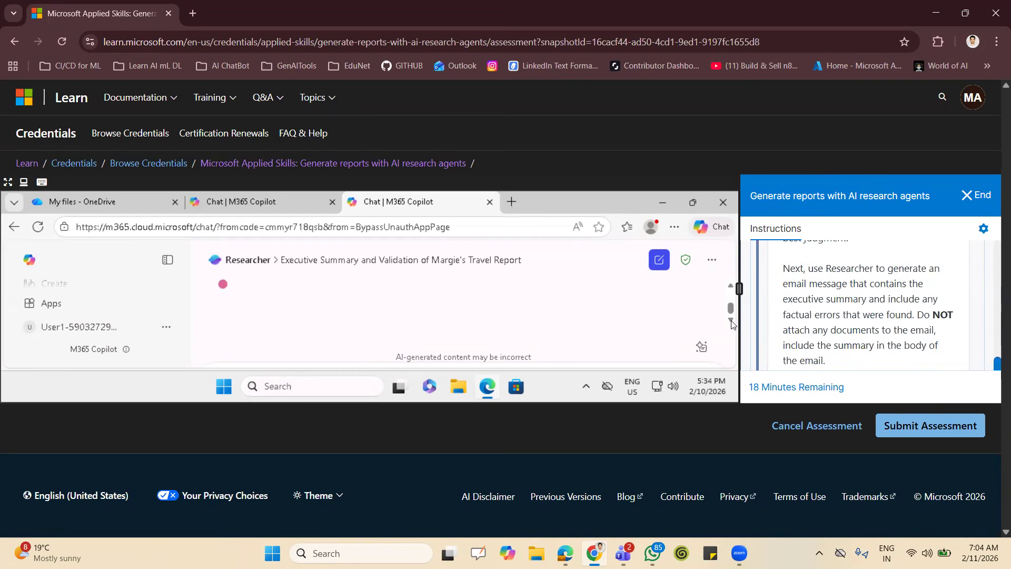
Check Researcher's progress on the executive summary and validation of the Margie's Travel report.
click(731, 287)
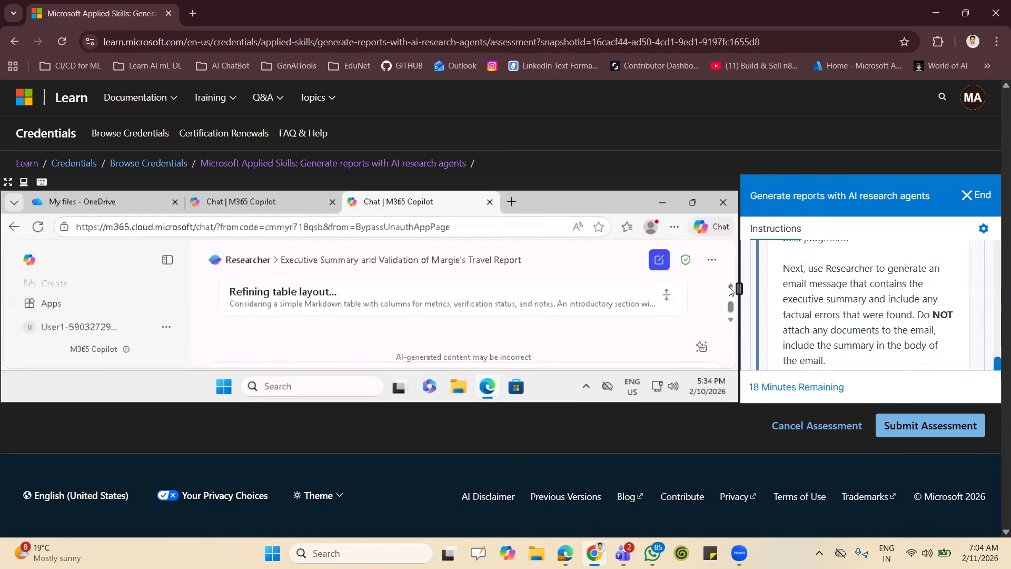
click(731, 320)
click(731, 320)
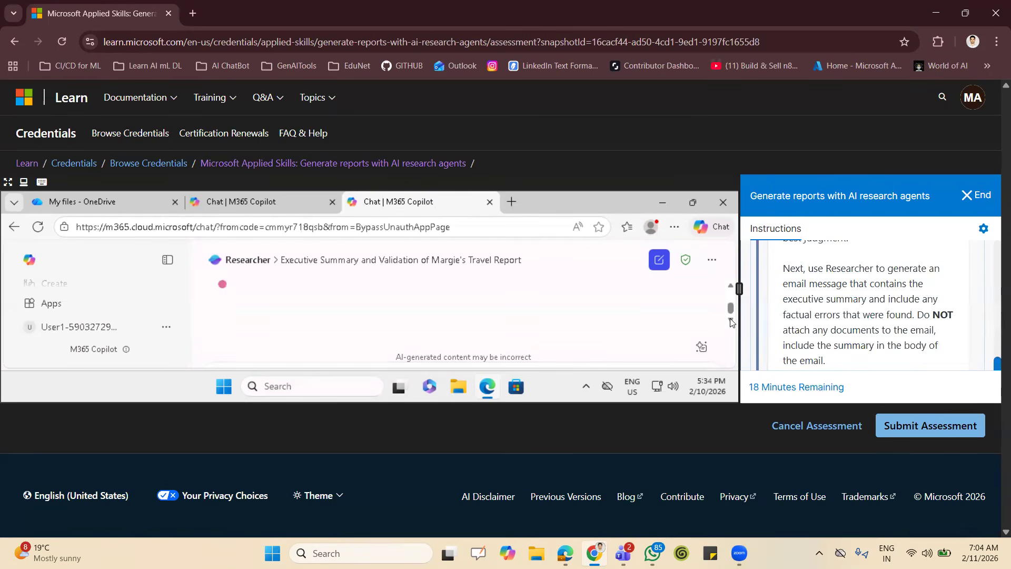
click(730, 287)
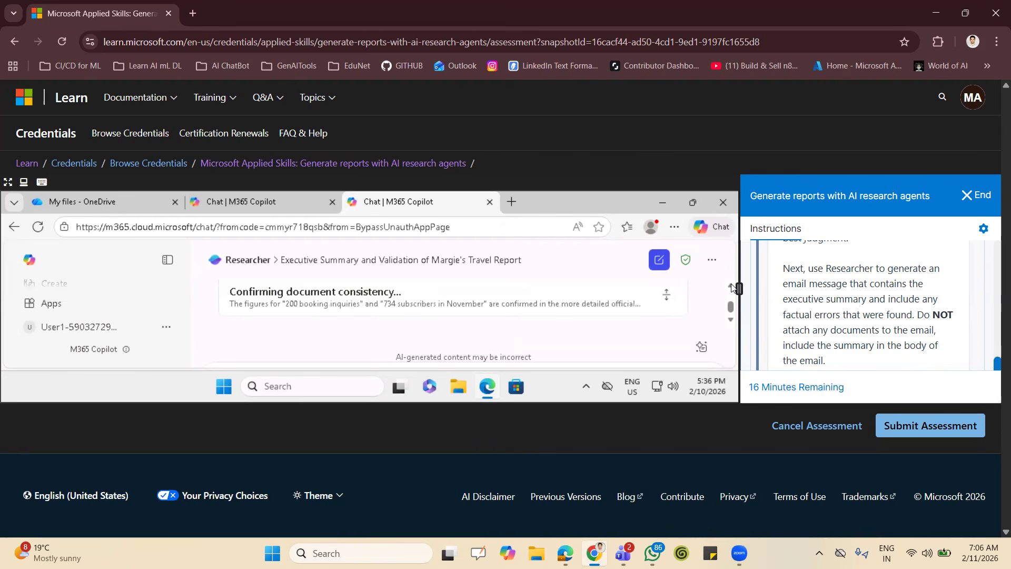
click(730, 321)
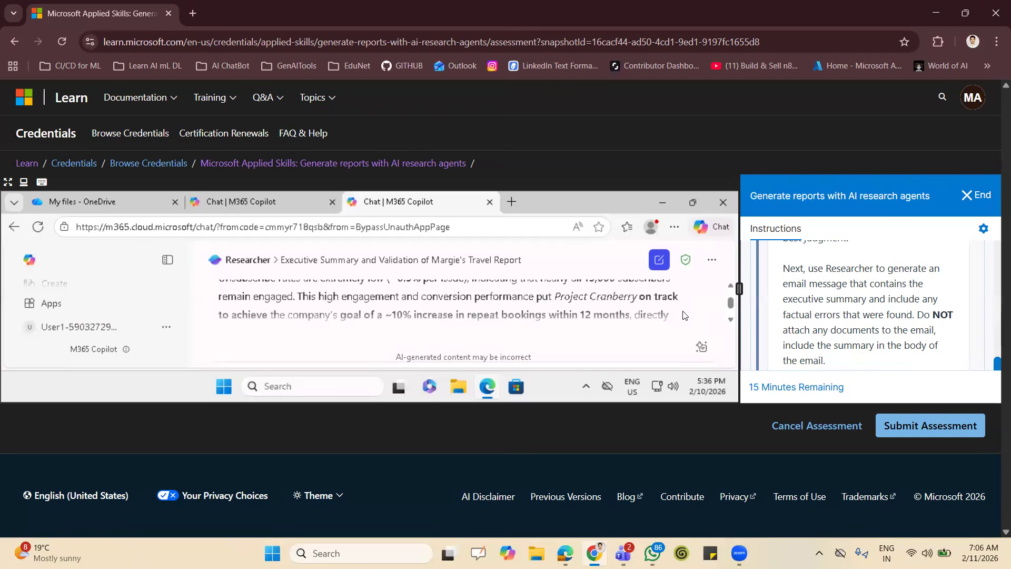
Switch the lab browser to full screen and review the fact verification table in Researcher's executive summary.
key(F11)
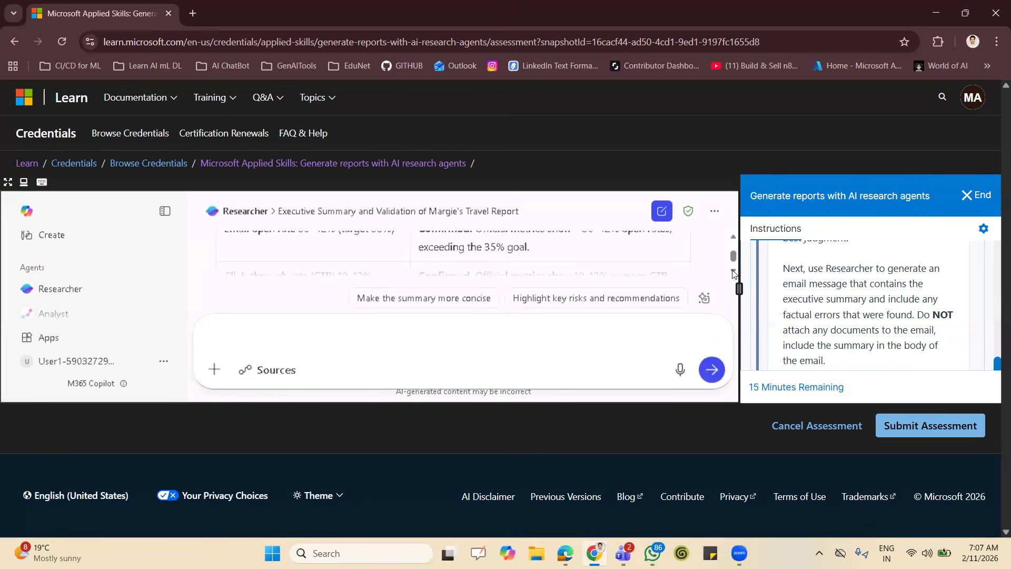
click(733, 270)
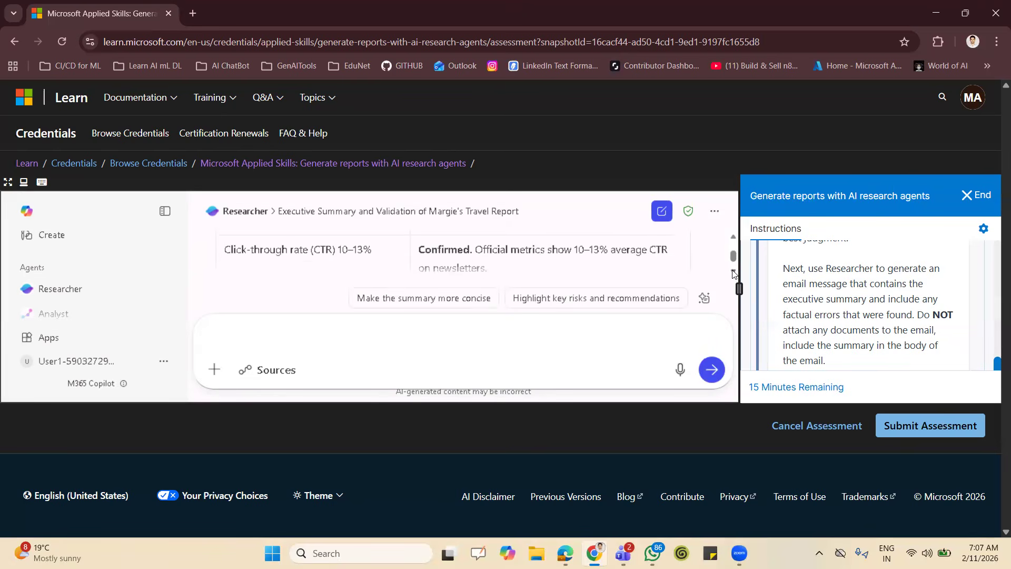
click(732, 271)
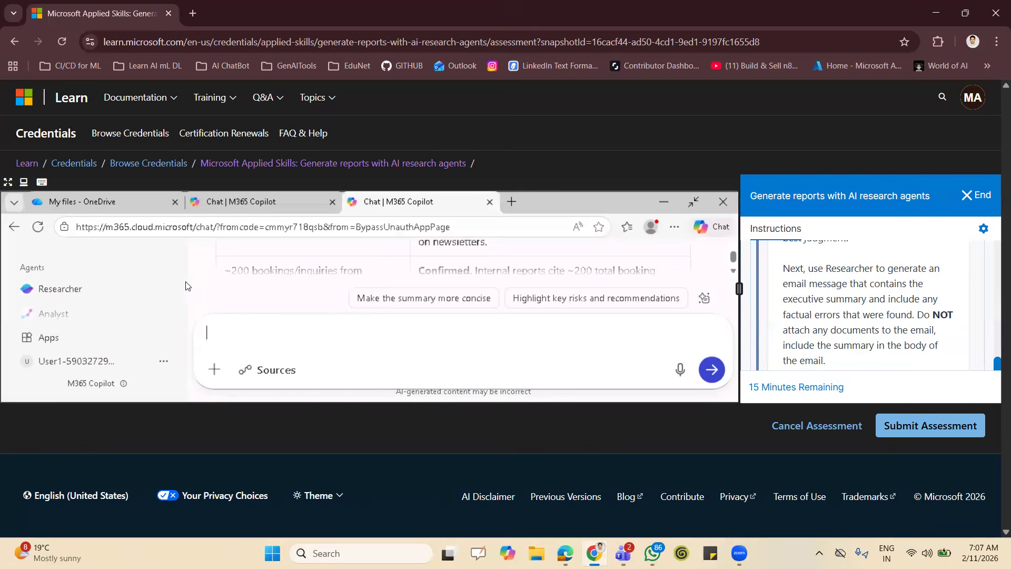
Send Researcher the prompt "Use researcher to generate an email message that contains the executive summary and include any factual errors that were found".
key(BackSpace)
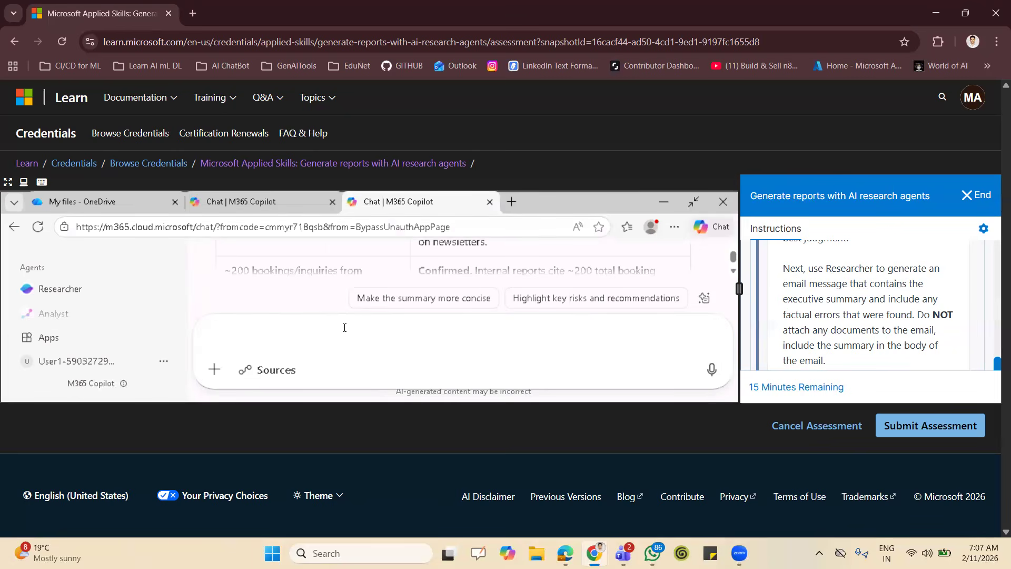
text(U)
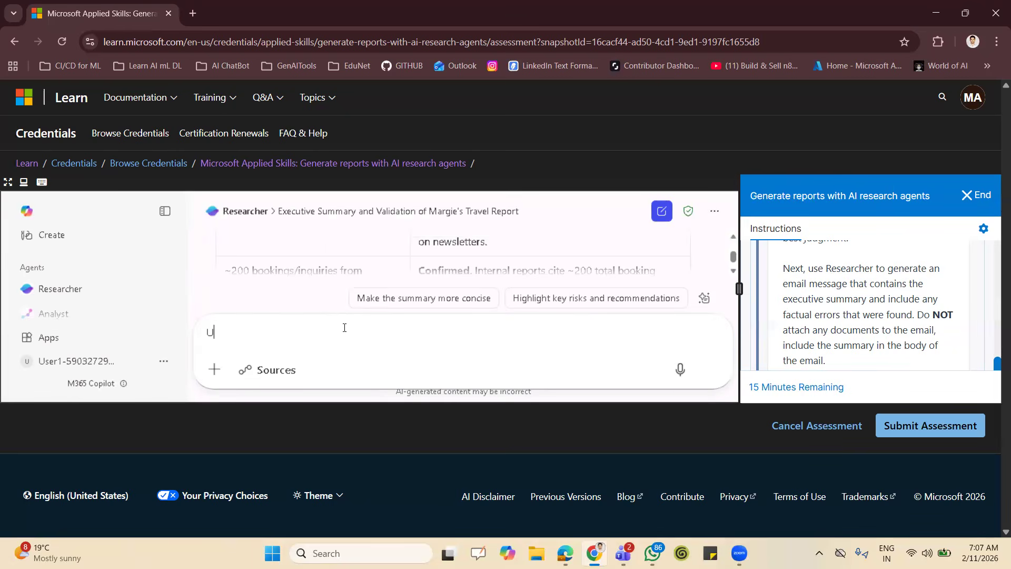
text(se re)
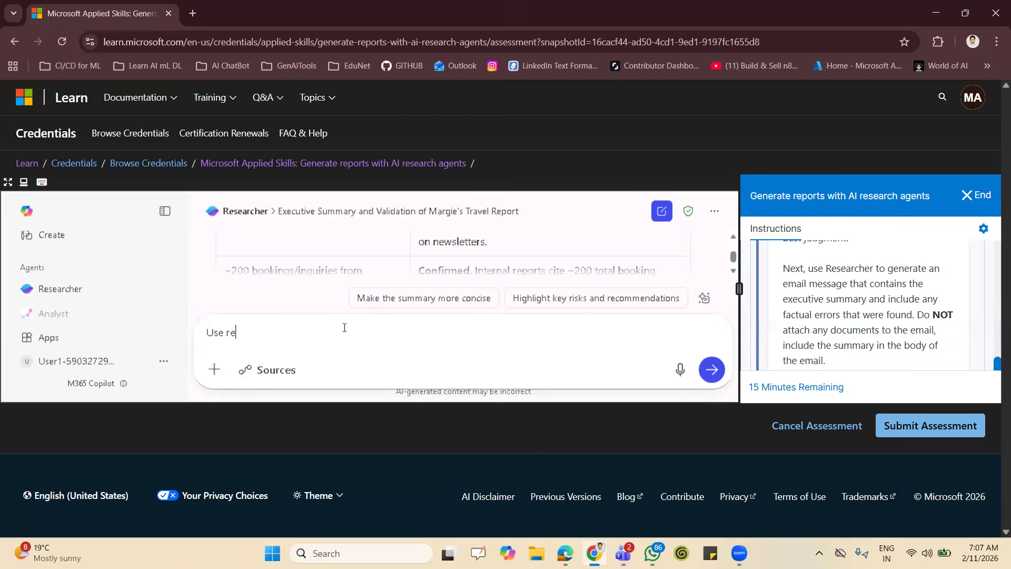
text(searcher to generate)
drag(819, 269, 909, 309)
click(436, 333)
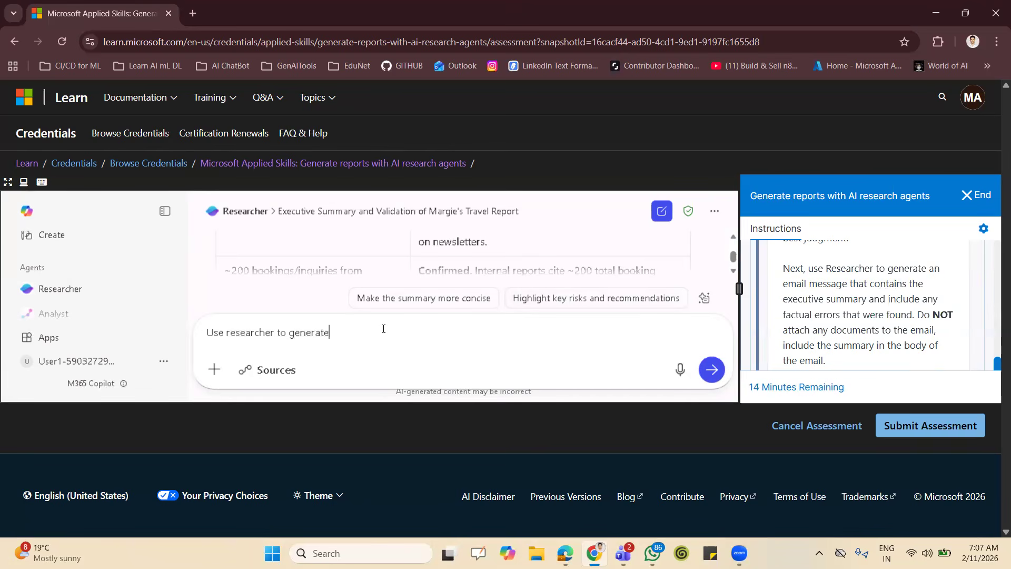
text(an ema)
text(il meas)
text(ssag)
text(e that contai)
text(ns the )
text(exc)
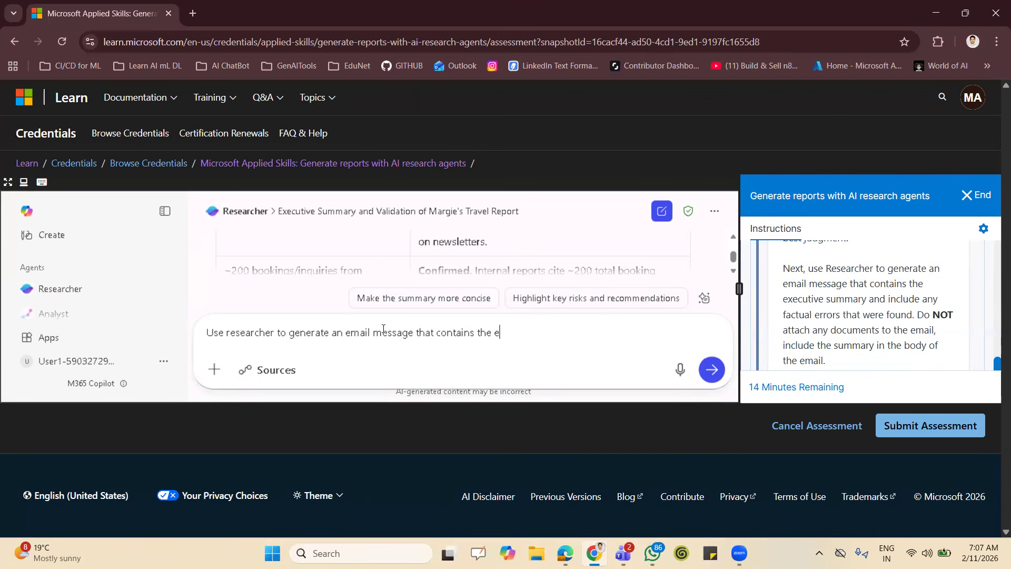
text(cutive summary)
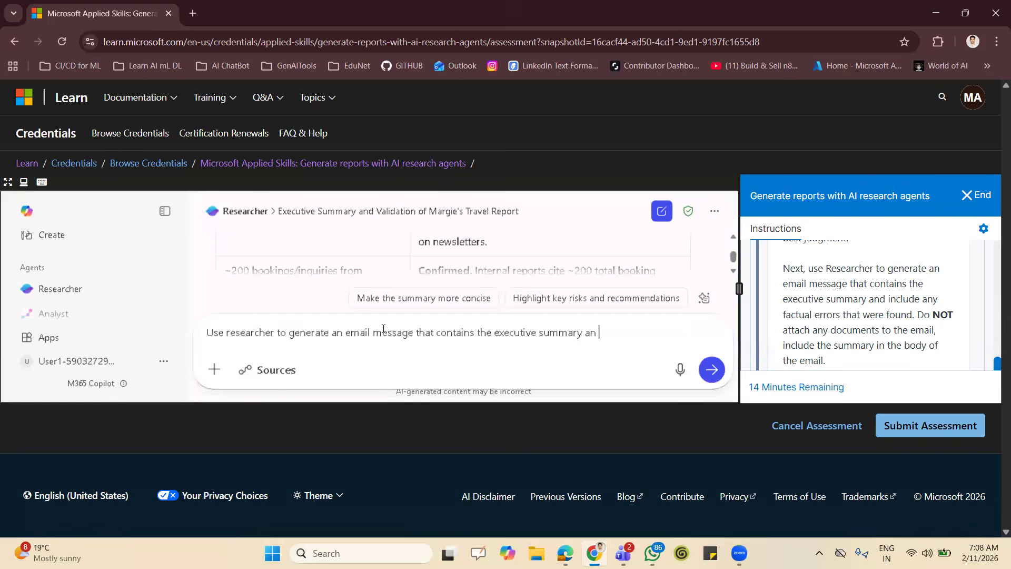
text( and include any facta)
key(BackSpace)
key(BackSpace)
text(ual erros)
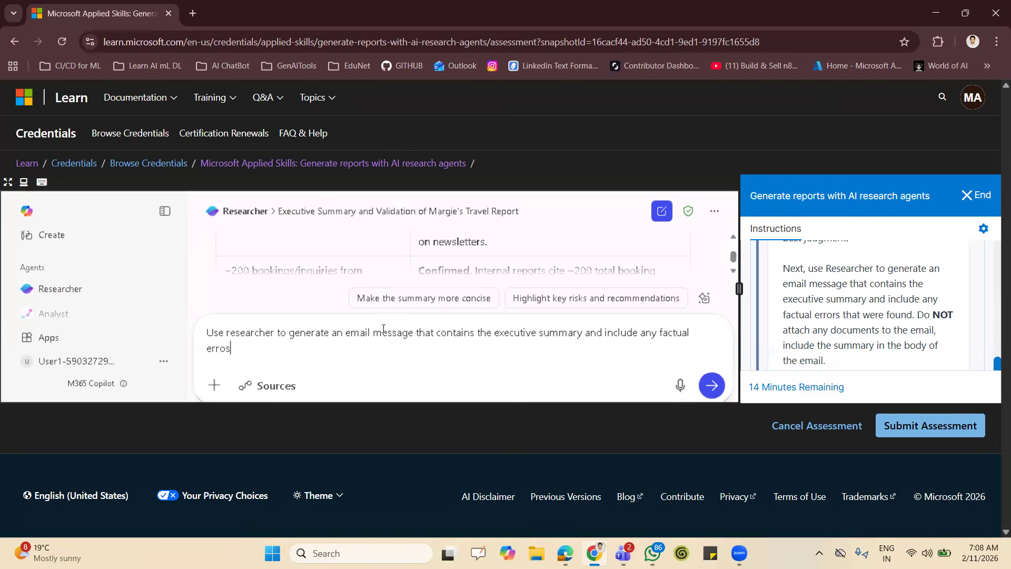
key(BackSpace)
text(rs that were foo)
key(BackSpace)
key(BackSpace)
text(und)
click(711, 386)
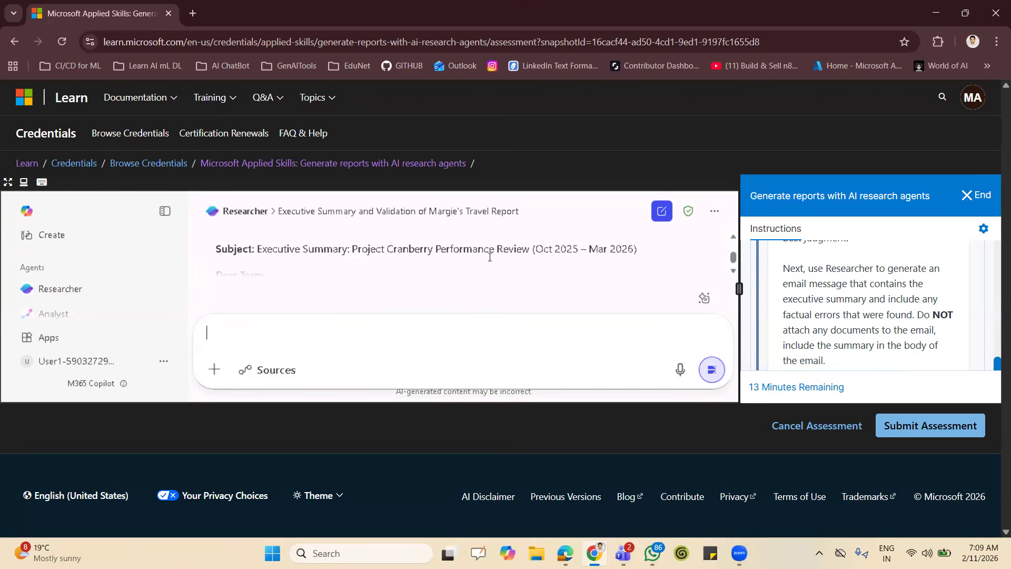
Review the generated email message, from its subject line through the executive summary and the listed factual errors.
click(733, 274)
click(733, 273)
click(733, 273)
click(733, 273)
click(733, 273)
click(733, 273)
click(733, 274)
click(733, 274)
click(733, 273)
click(733, 274)
click(733, 273)
click(733, 273)
click(733, 274)
click(733, 273)
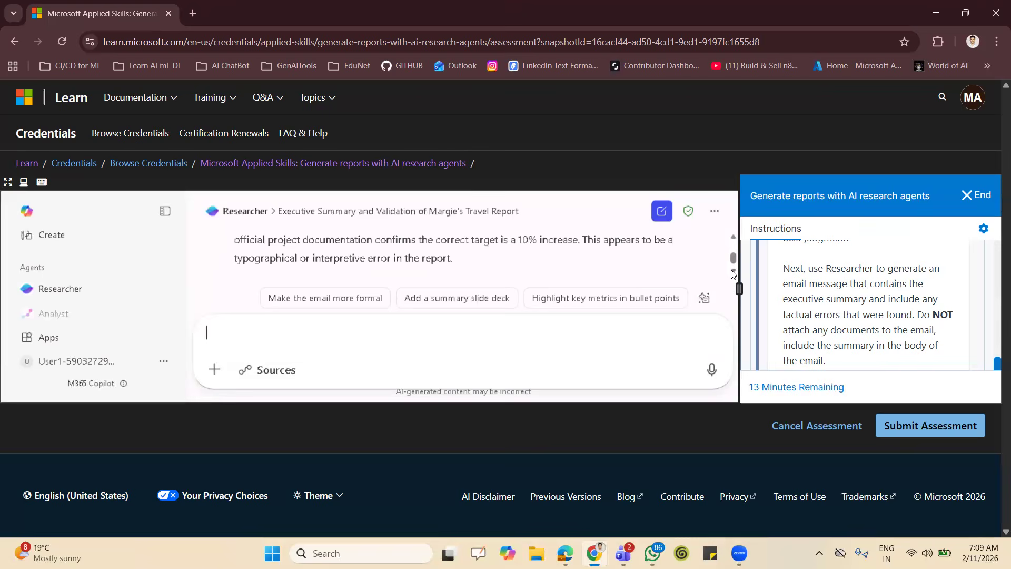
click(733, 237)
click(733, 237)
click(733, 237)
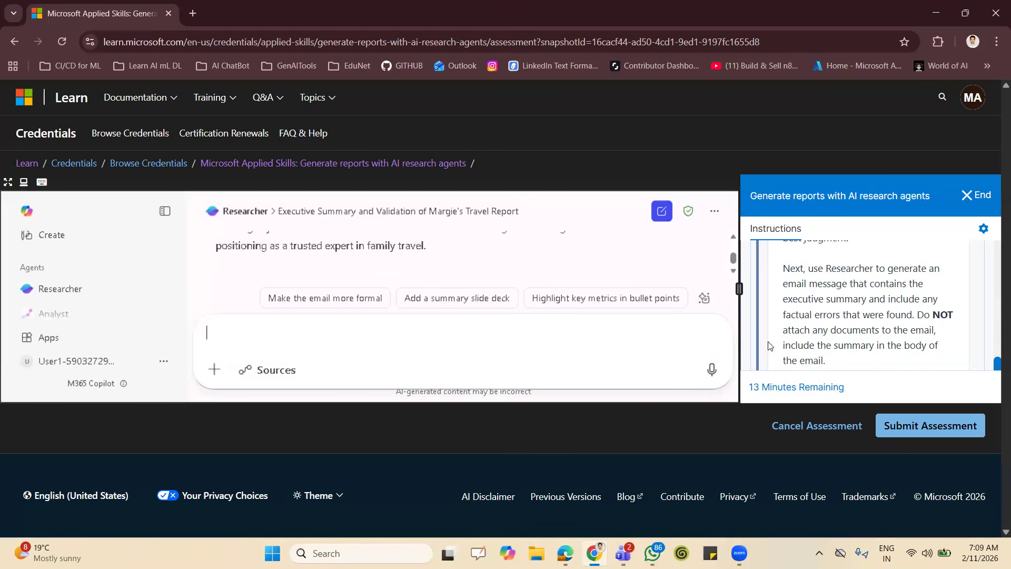
Open Outlook from the Copilot apps, check the lab's sending instructions, and start a new email message.
click(162, 340)
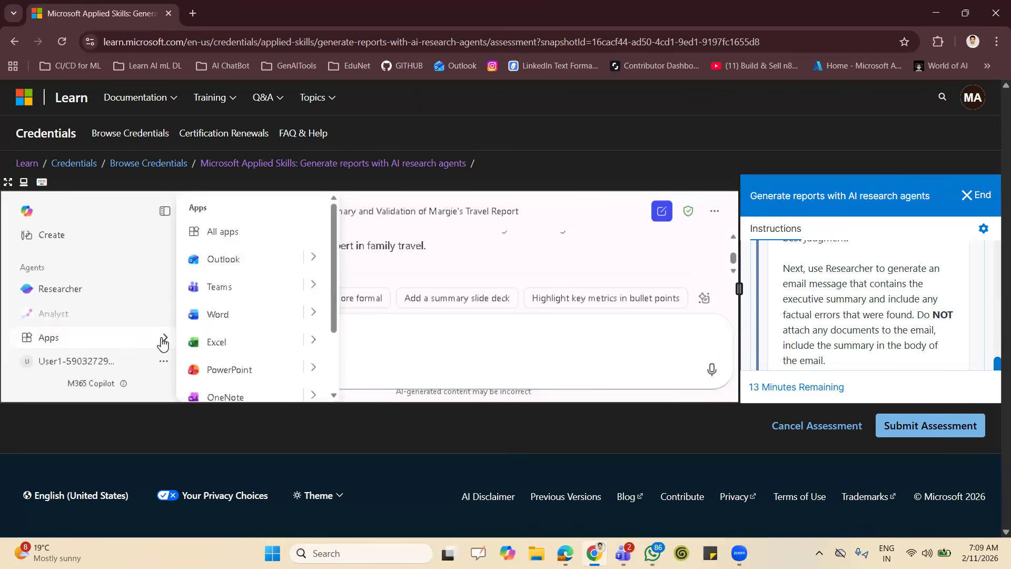
click(234, 260)
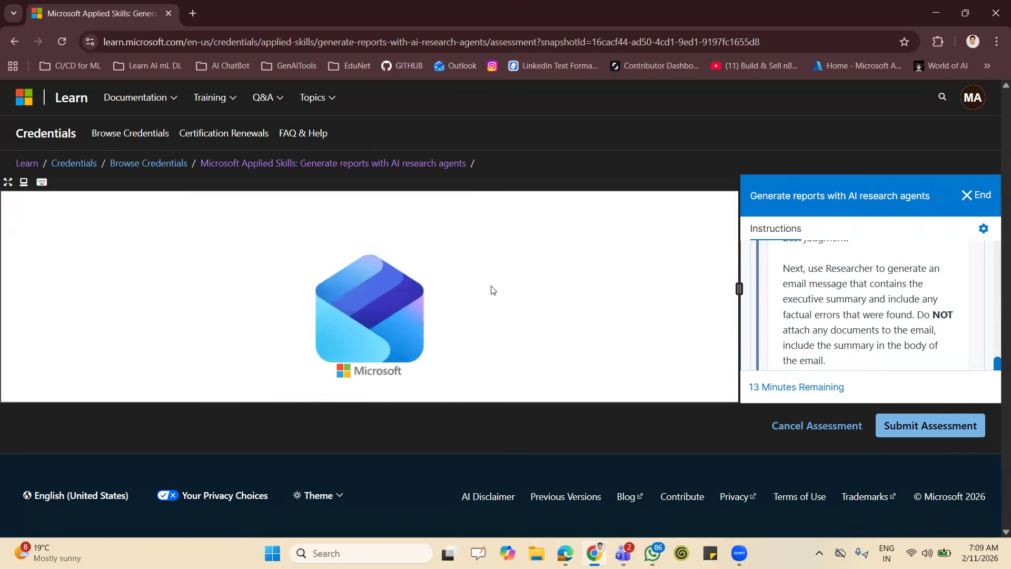
scroll(950, 342, down, 5)
scroll(950, 342, up, 3)
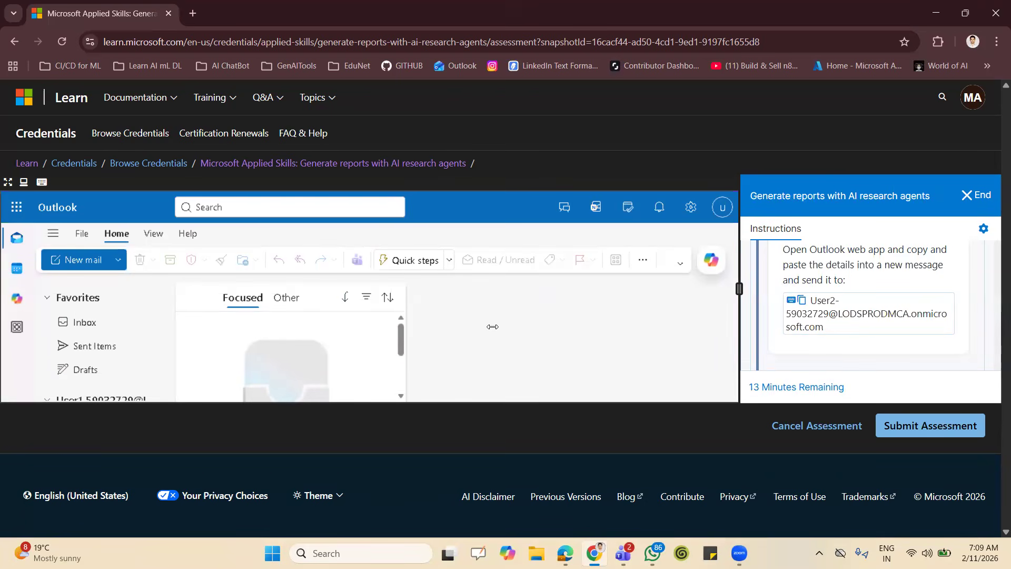
click(90, 262)
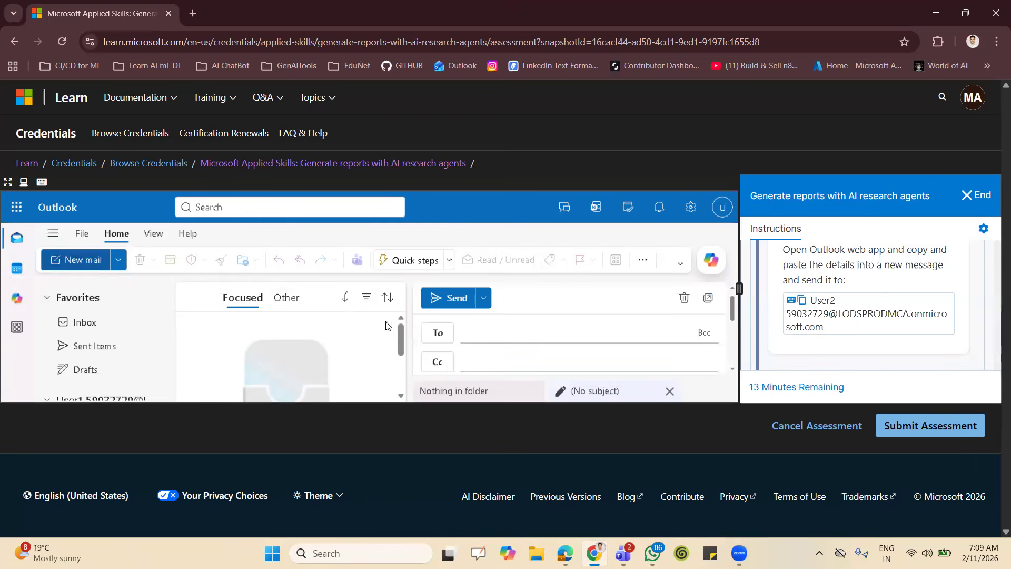
Enter the recipient's e-mail address from the lab instructions in the new message's To field.
click(519, 334)
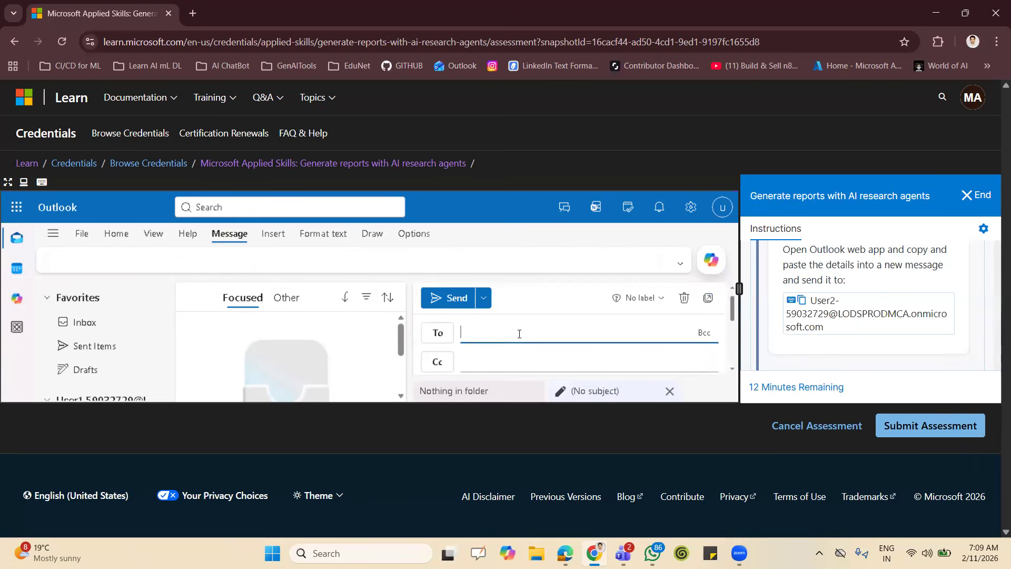
click(872, 318)
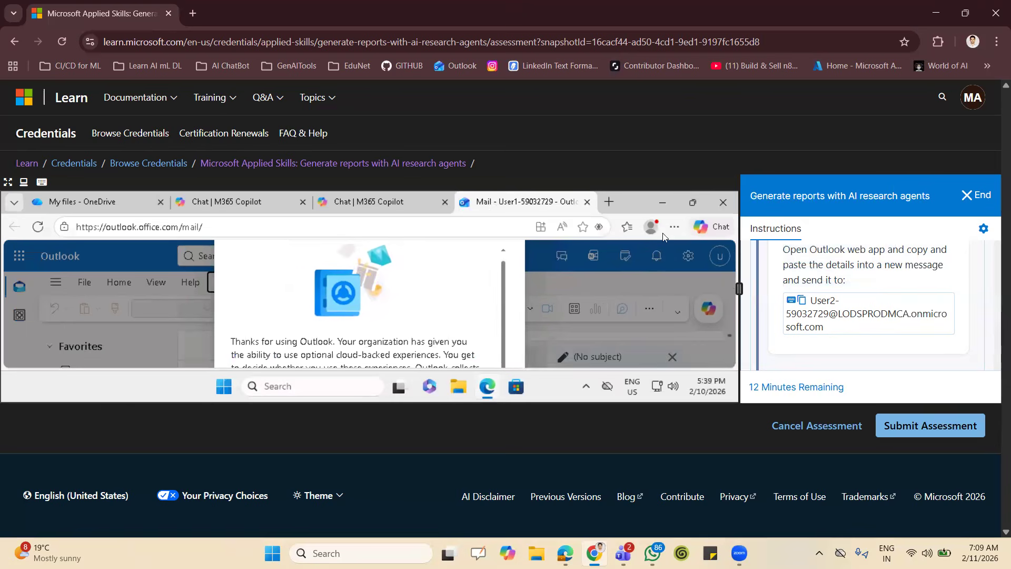
Reduce the Outlook page zoom to 33% and continue past the privacy notice.
click(675, 227)
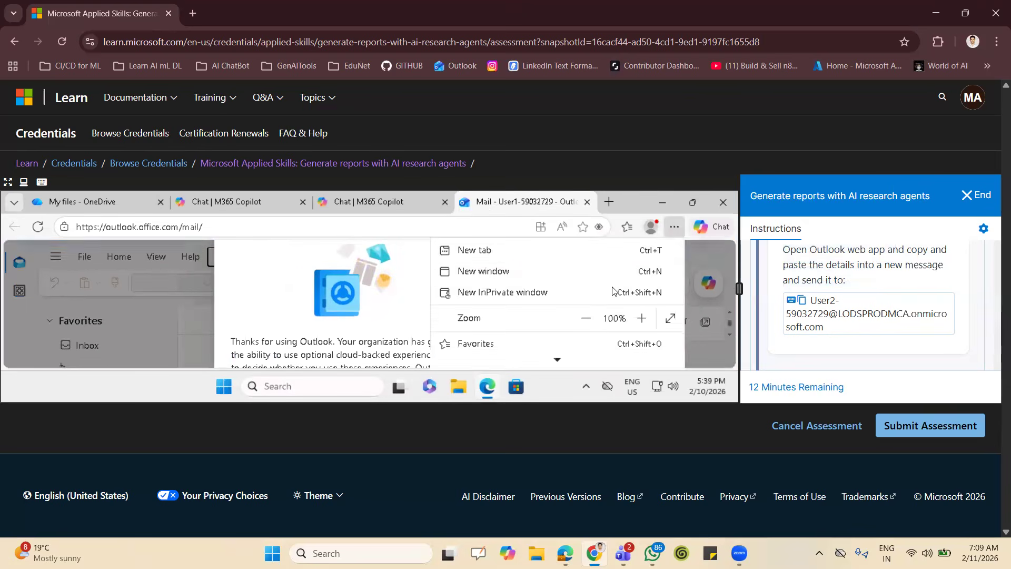
click(589, 318)
click(586, 318)
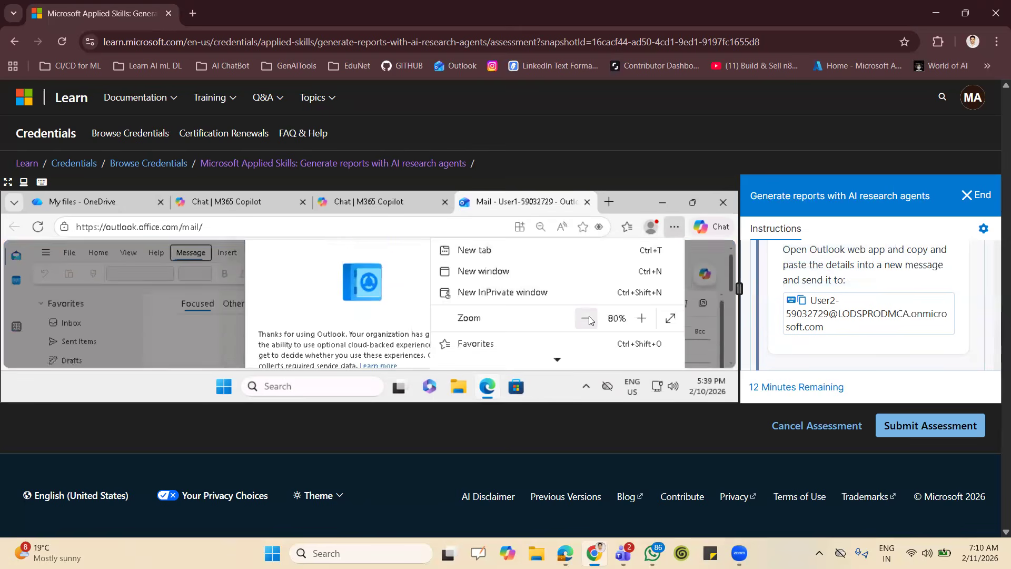
click(585, 317)
click(585, 317)
click(585, 318)
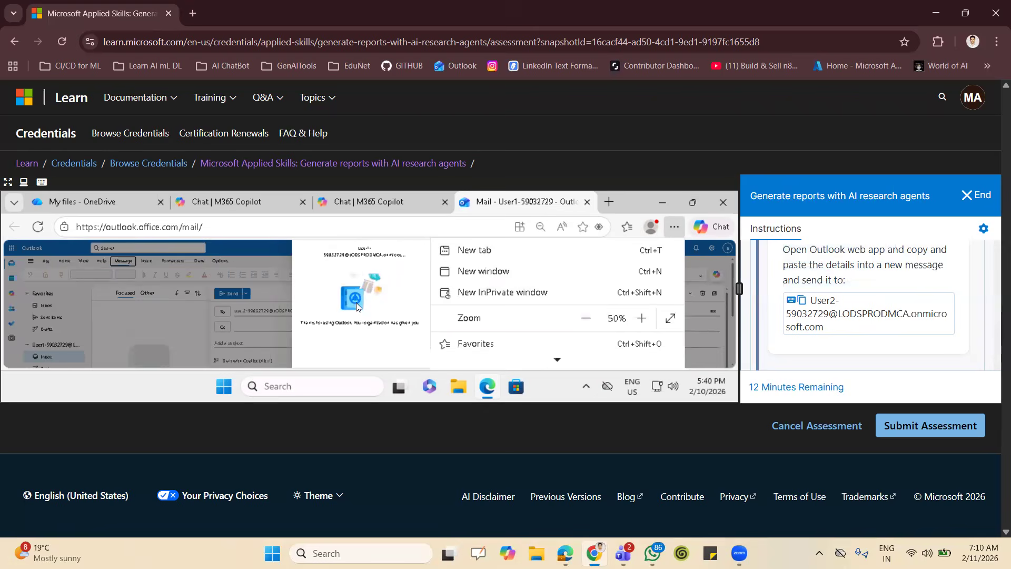
click(266, 248)
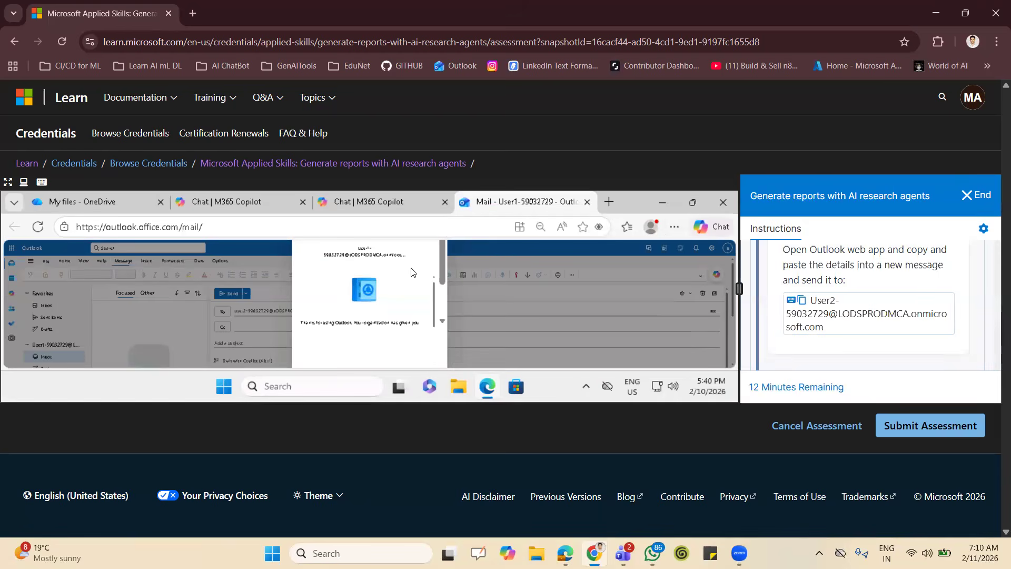
scroll(412, 272, down, 3)
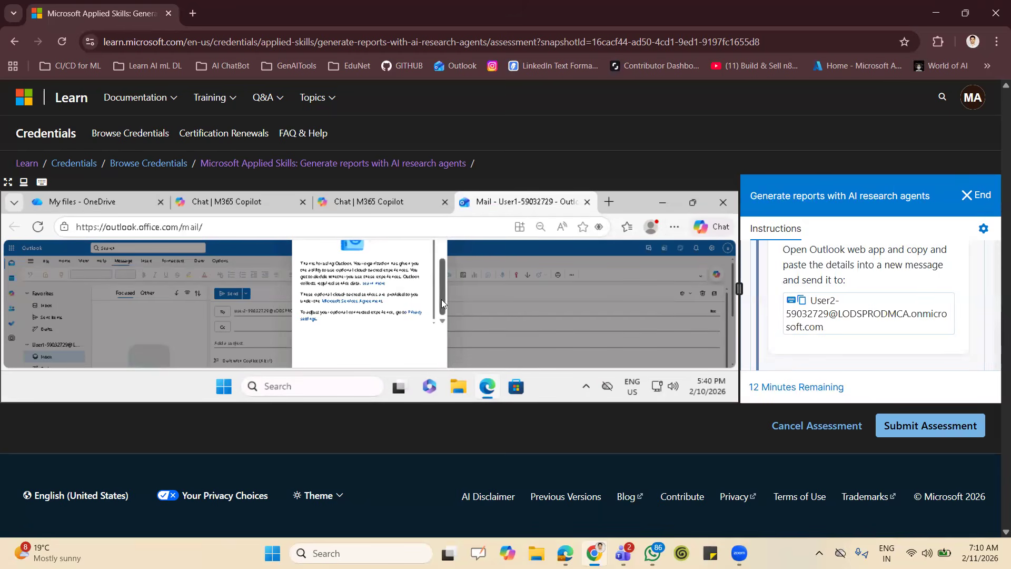
click(674, 227)
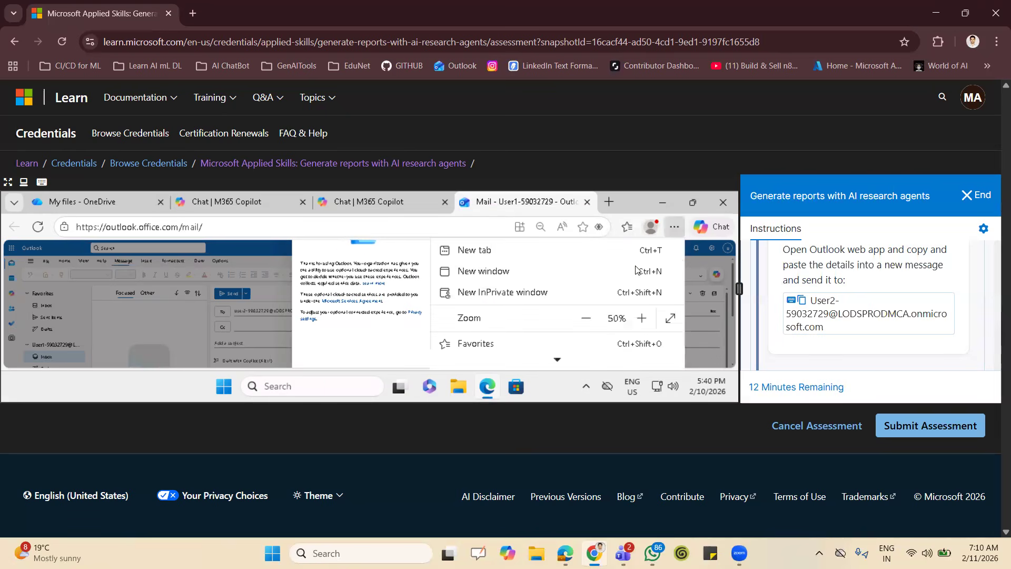
click(586, 318)
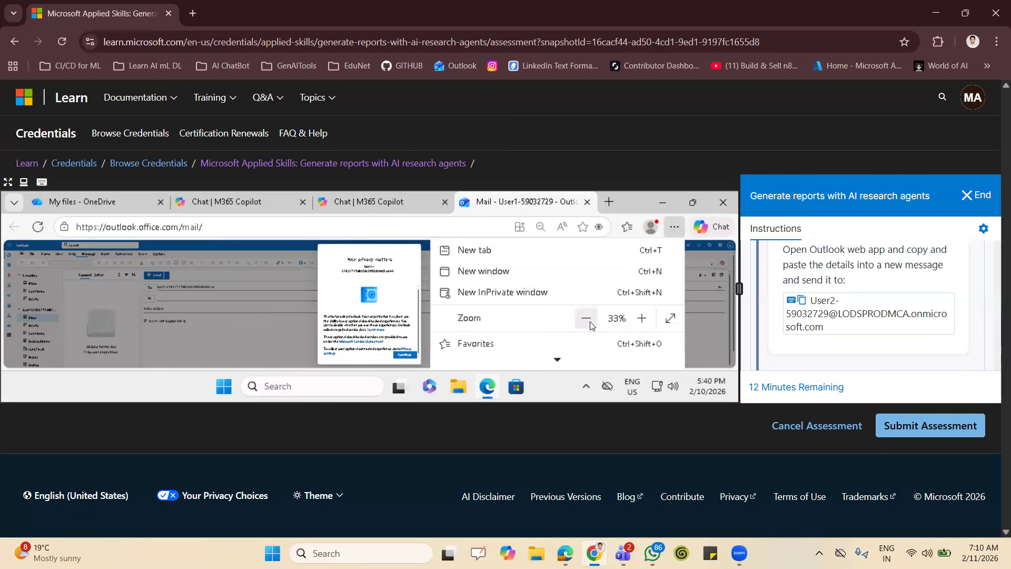
click(398, 355)
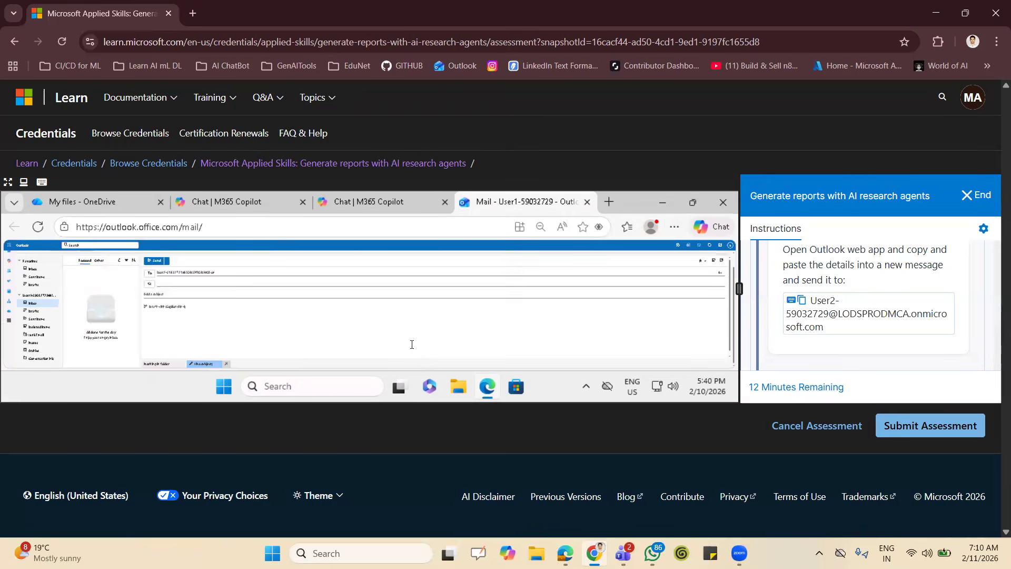
Set the page zoom to 50% and accept the suggested contact as the message's recipient.
click(674, 227)
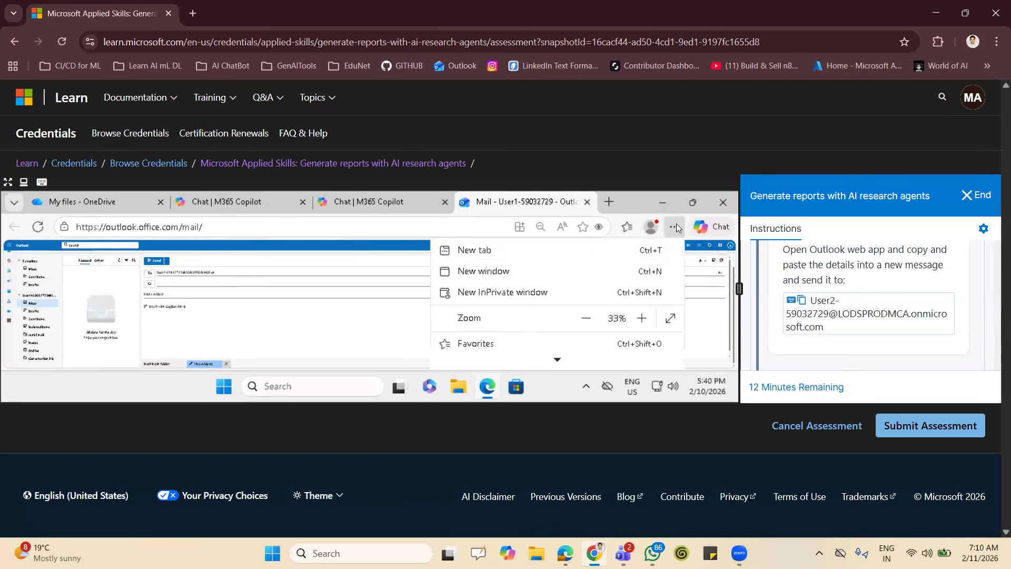
click(643, 319)
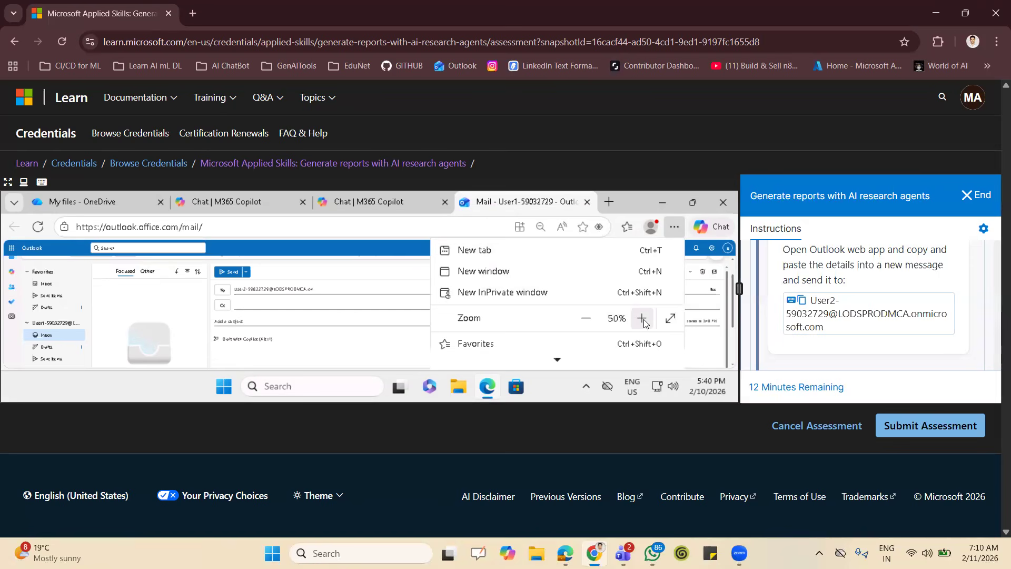
click(371, 262)
click(318, 288)
click(299, 306)
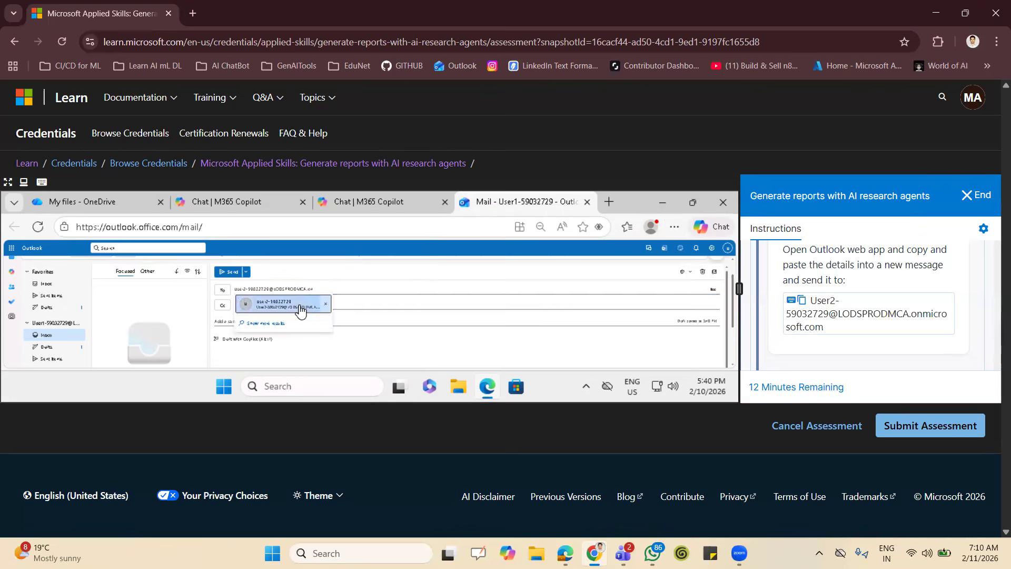
Copy "Executive Summary: Project Cranberry Performance Review (Oct 2025 – Mar 2026)" from Researcher's draft email into the Outlook message's subject.
click(344, 204)
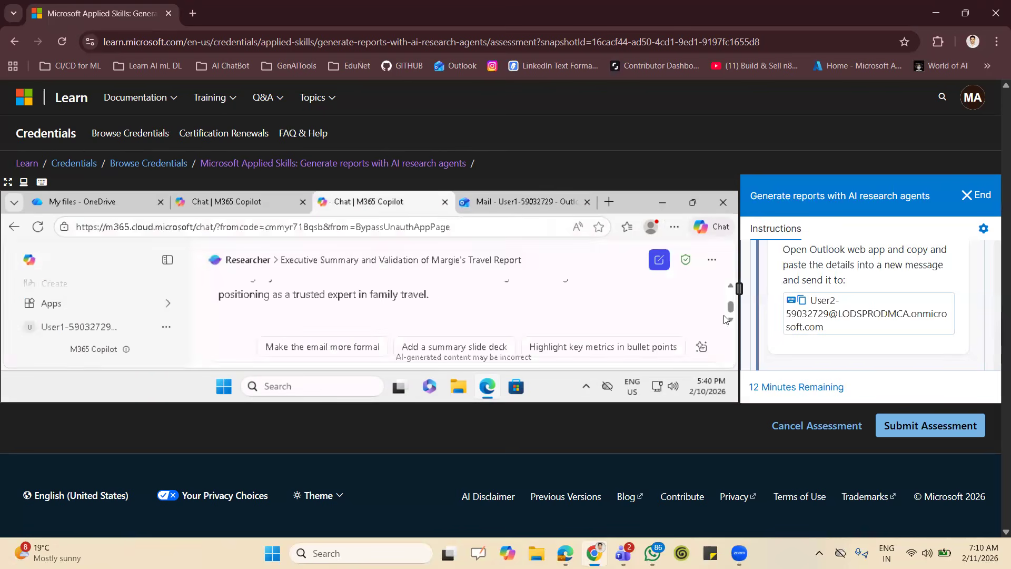
scroll(732, 289, up, 5)
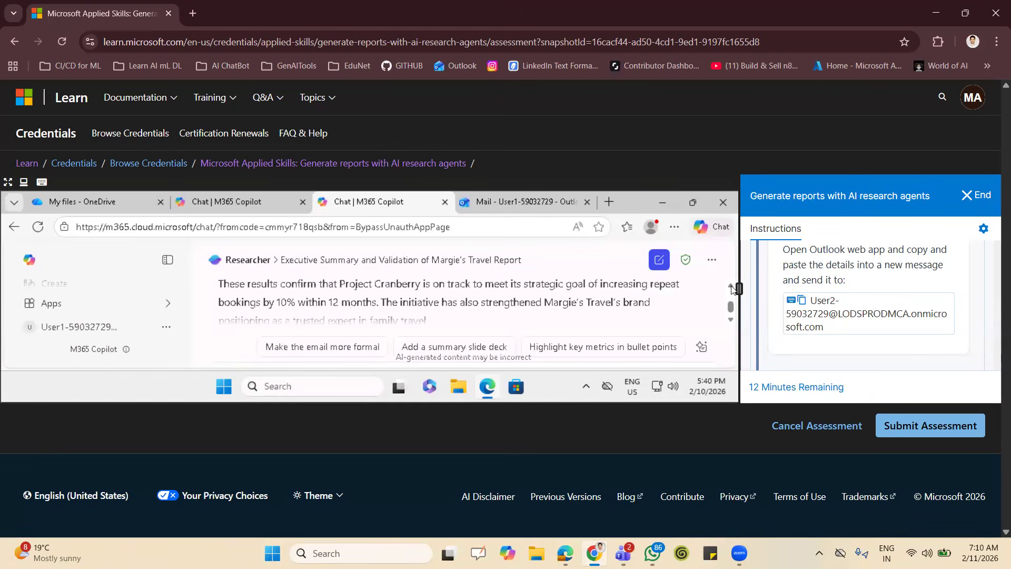
scroll(732, 289, up, 8)
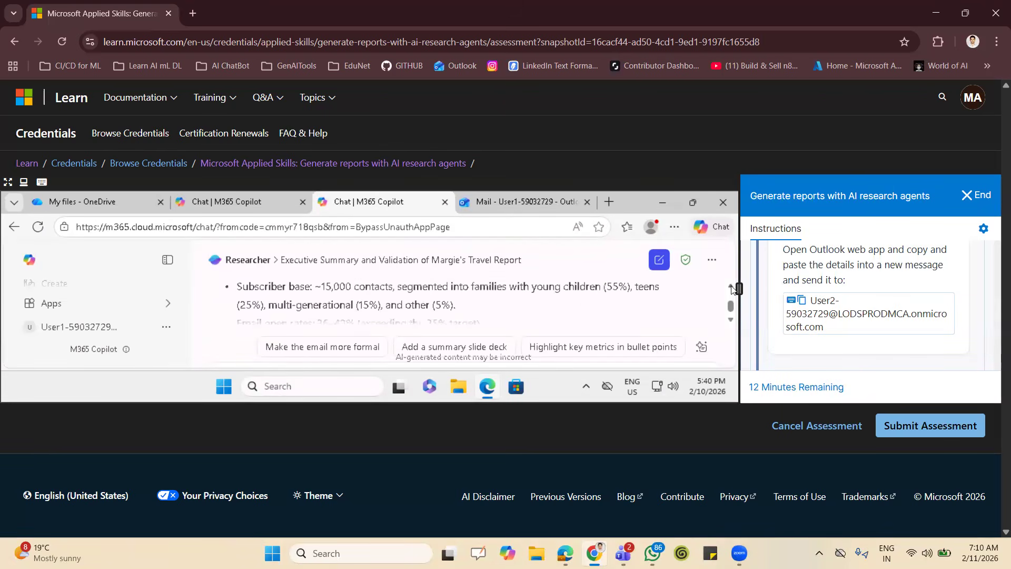
click(732, 287)
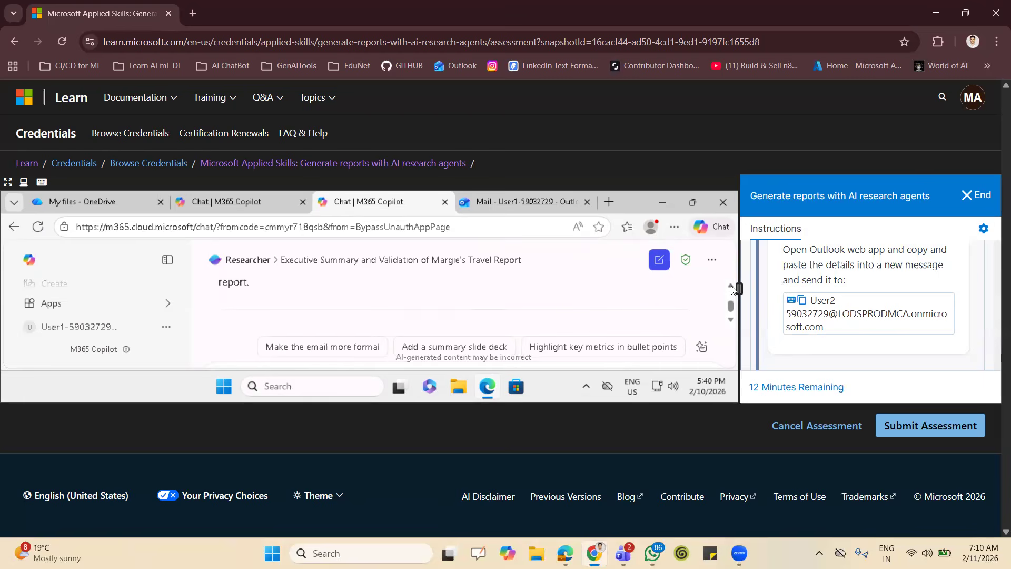
click(729, 318)
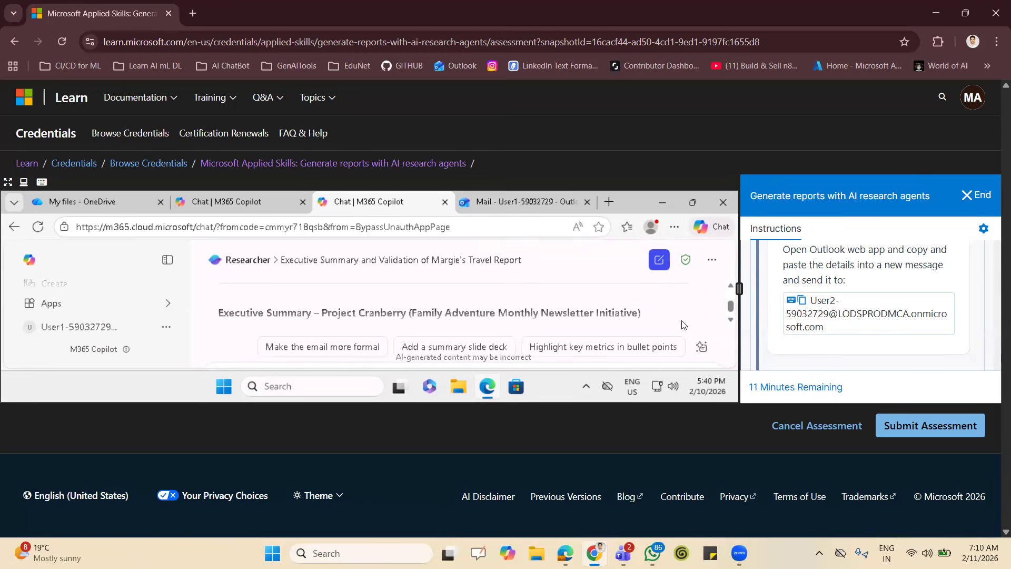
click(730, 286)
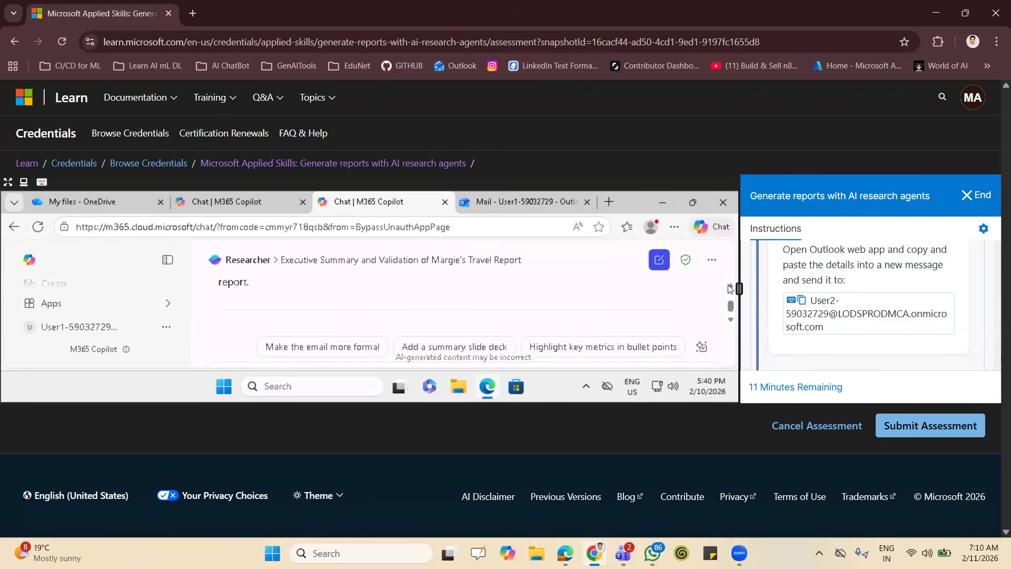
click(729, 288)
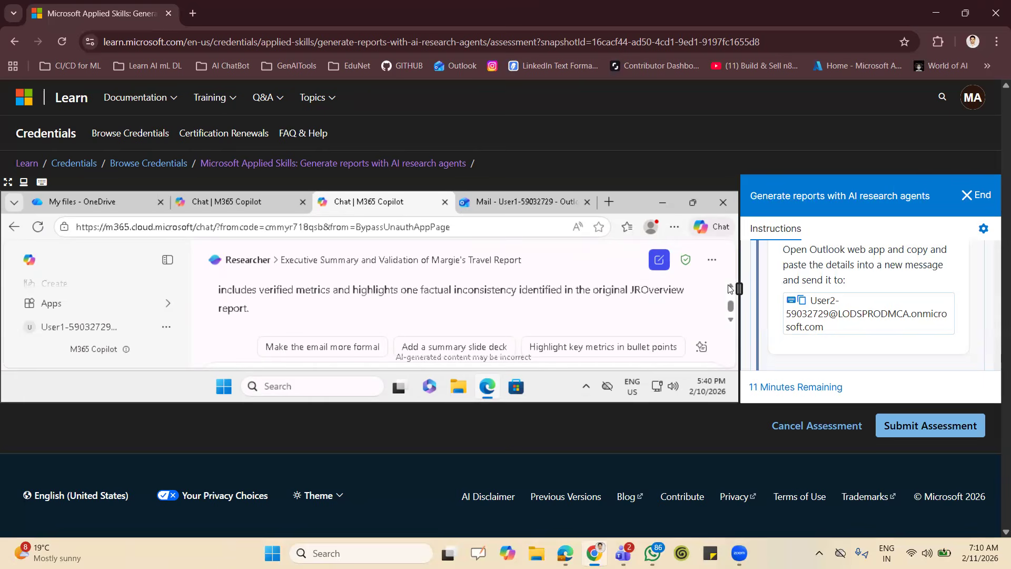
click(730, 288)
scroll(730, 289, up, 4)
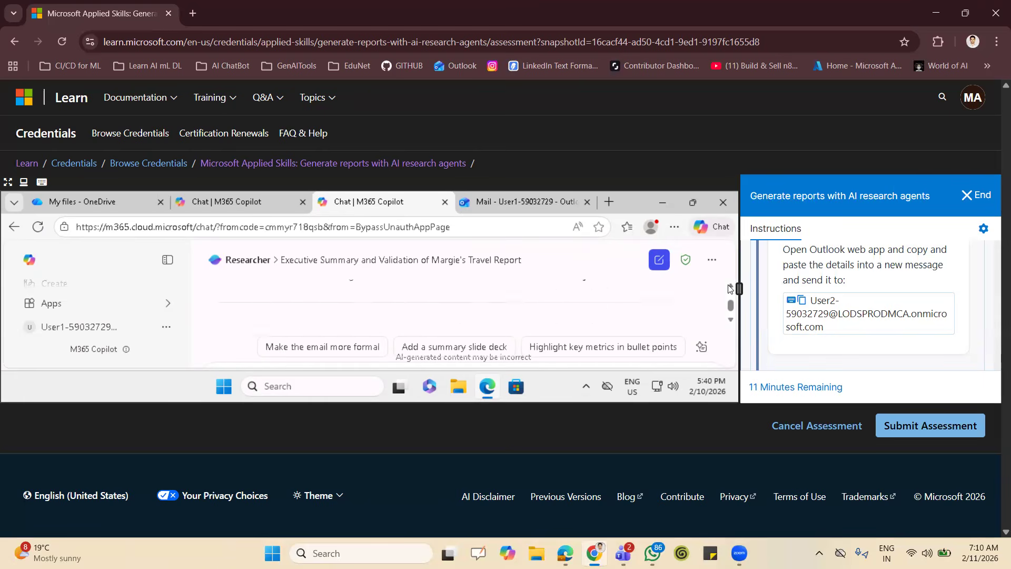
scroll(730, 322, down, 3)
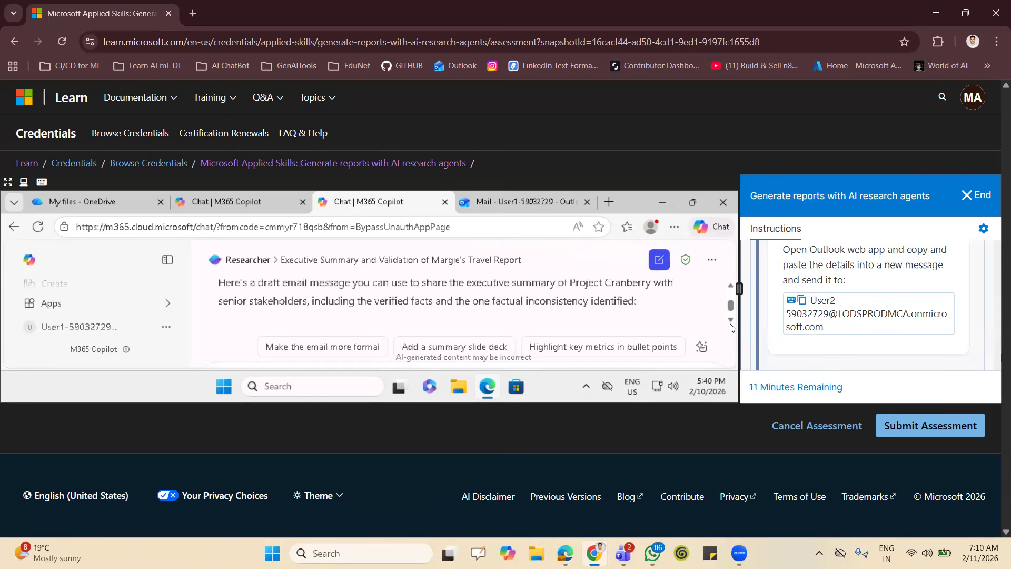
scroll(729, 327, down, 1)
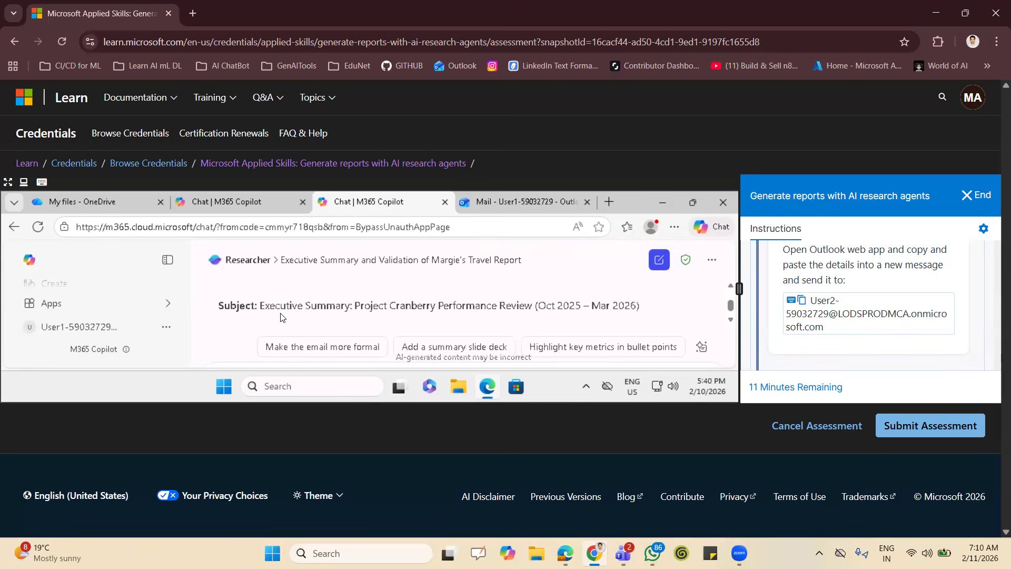
drag(262, 307, 648, 313)
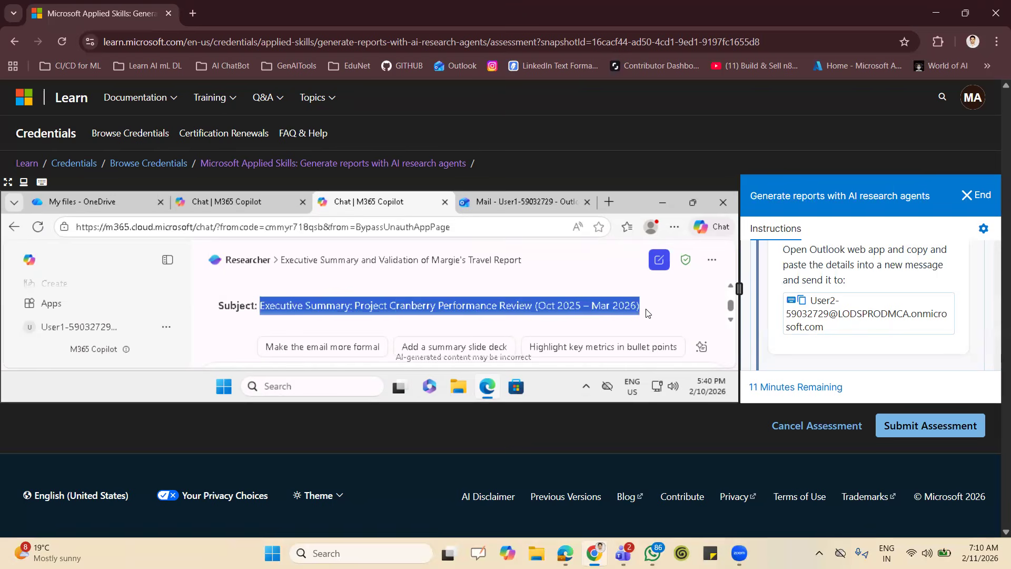
click(530, 201)
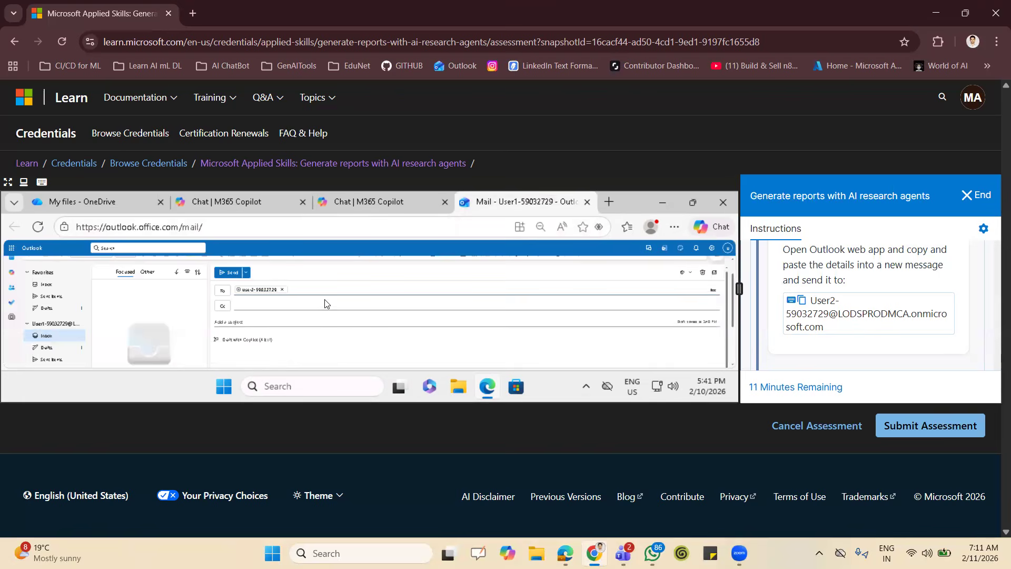
click(302, 319)
text(Executive Summary: Project Company Performance Review (Oct 2025 – Mar 2026))
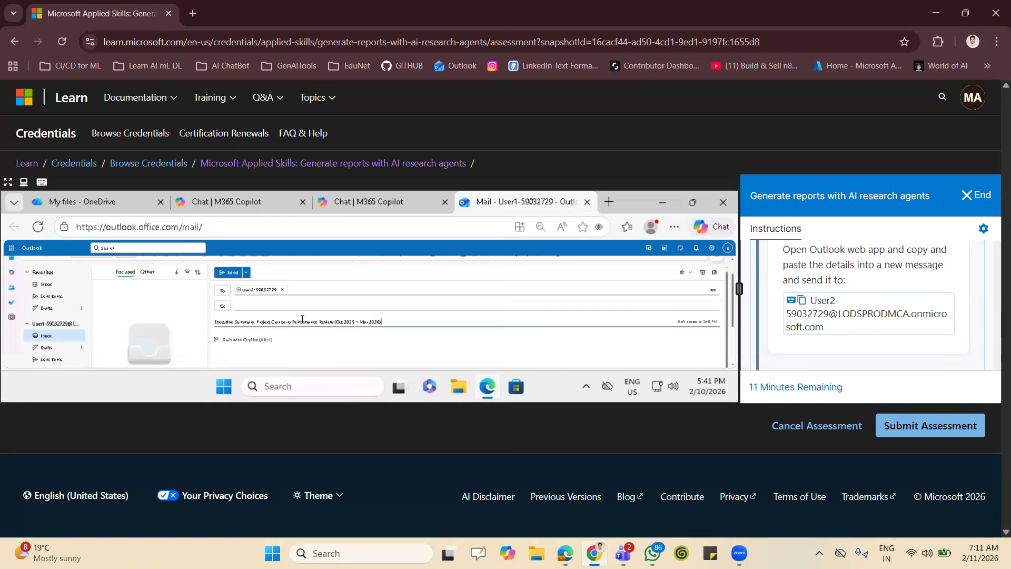
Copy the body of Researcher's draft email from "Dear Team," through the "Margie's Travel Marketing Team" signature.
click(367, 205)
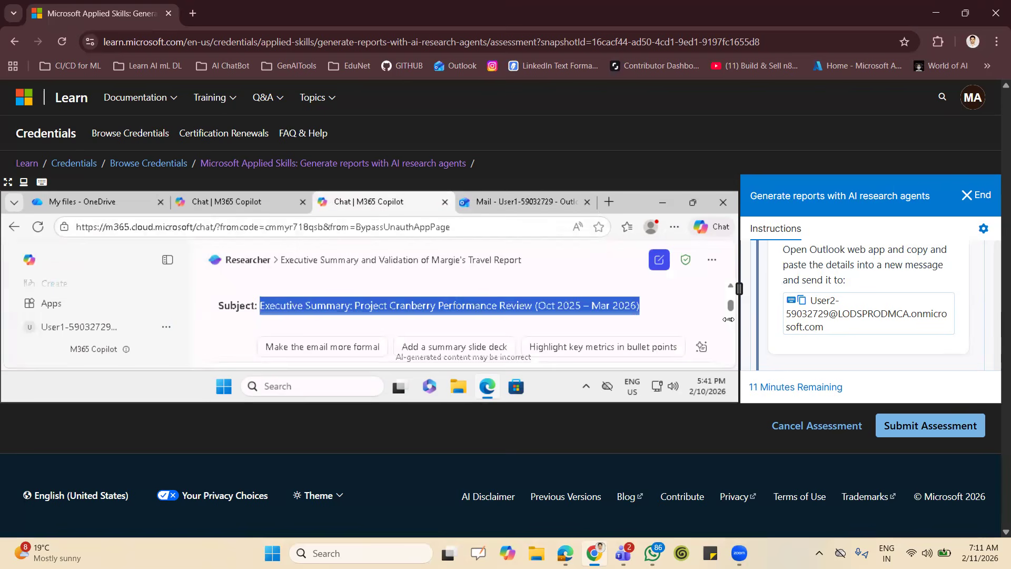
scroll(722, 316, down, 3)
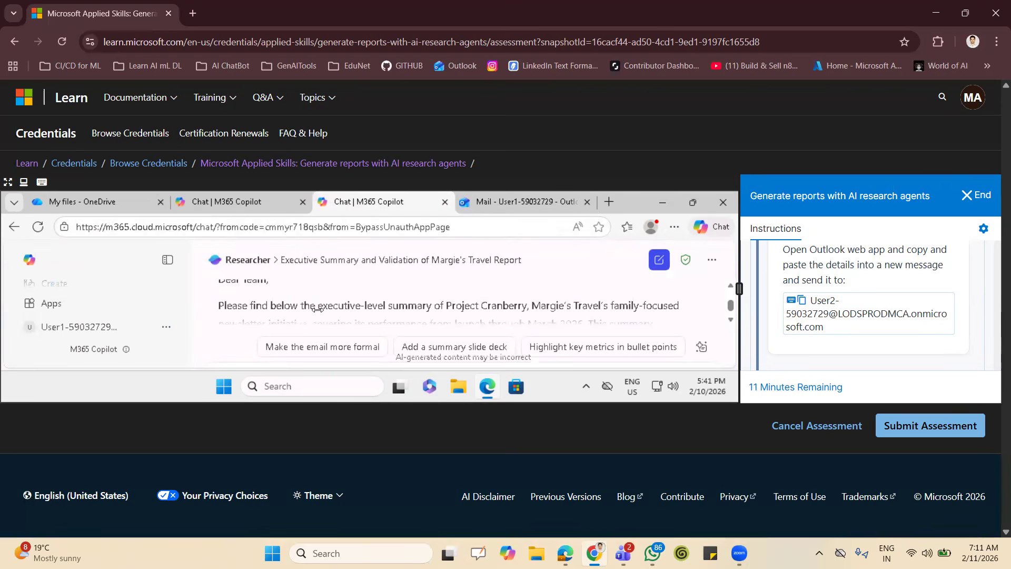
scroll(237, 292, down, 1)
drag(257, 285, 221, 320)
click(231, 316)
scroll(221, 321, down, 3)
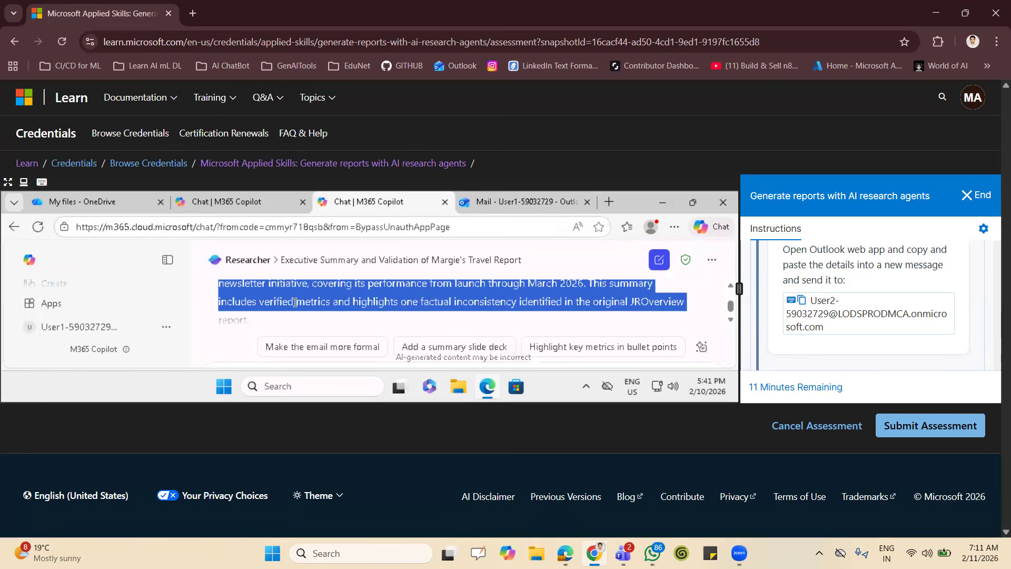
scroll(295, 305, down, 1)
scroll(295, 306, down, 4)
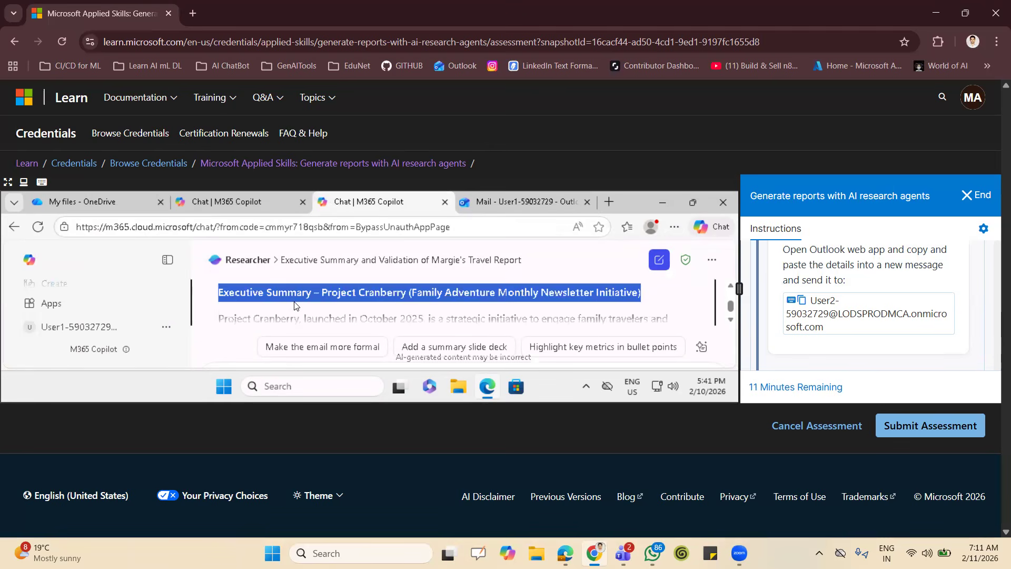
scroll(295, 305, down, 4)
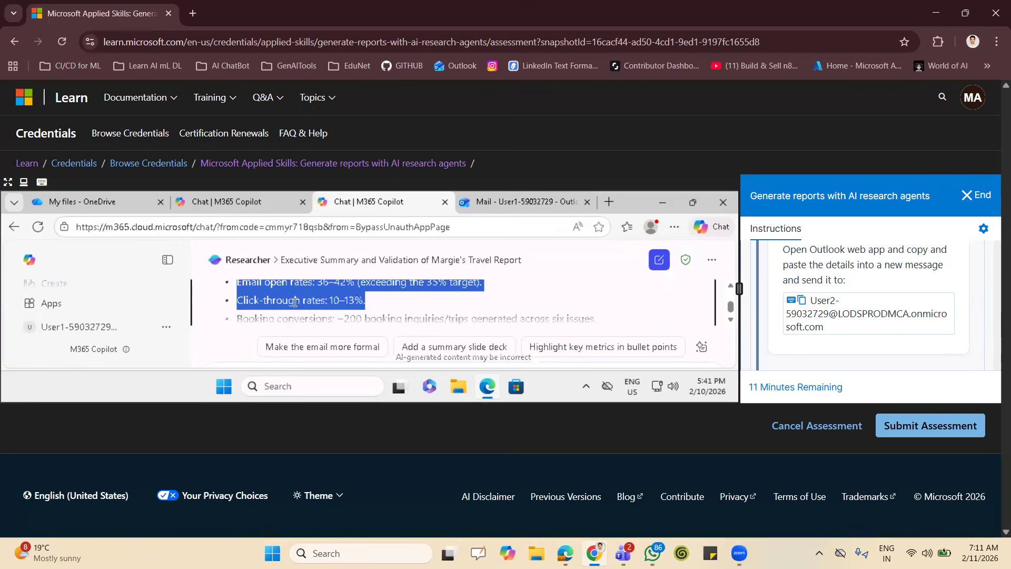
scroll(295, 302, down, 4)
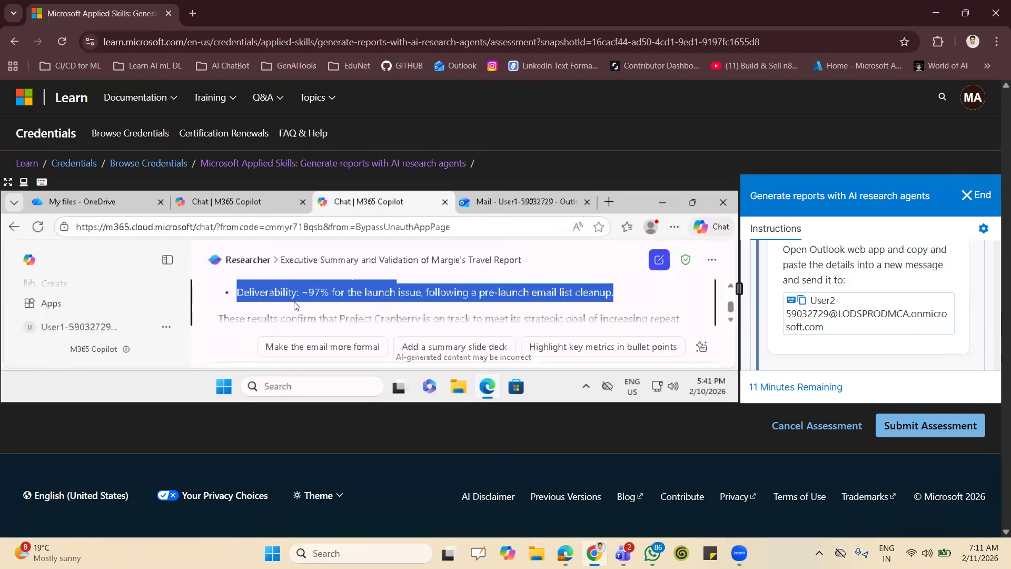
scroll(295, 303, down, 5)
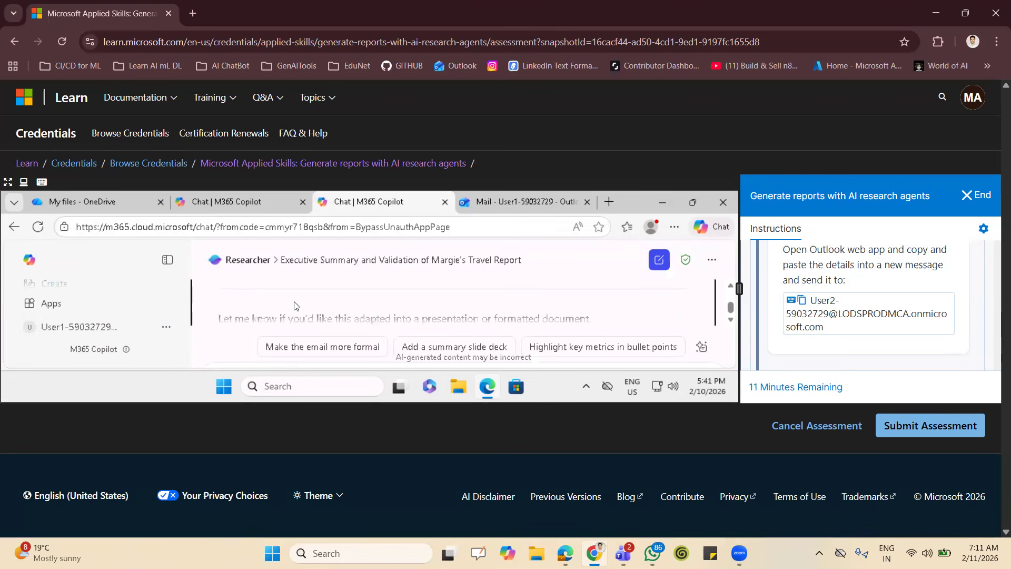
scroll(294, 305, up, 10)
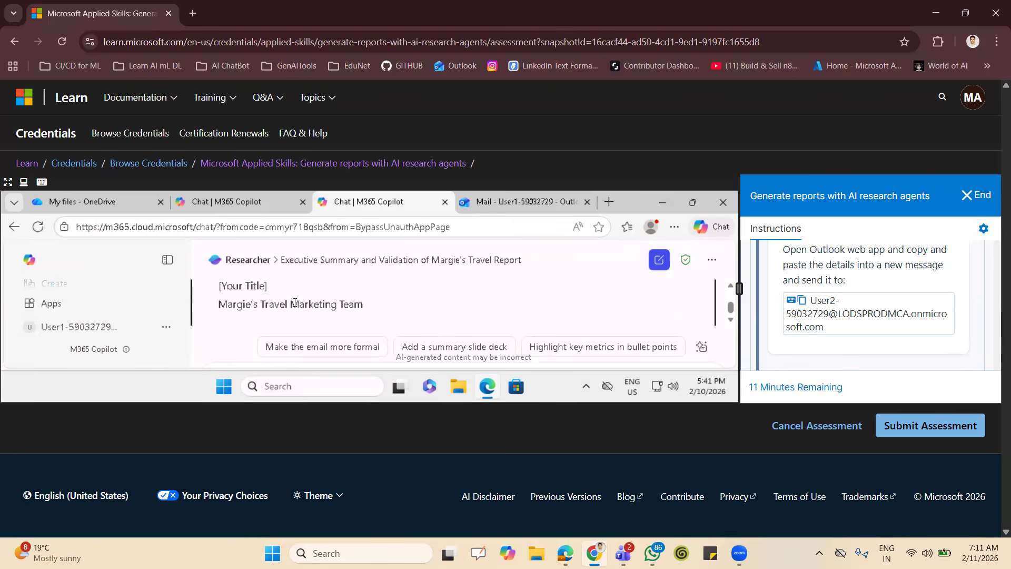
key(shift+Down)
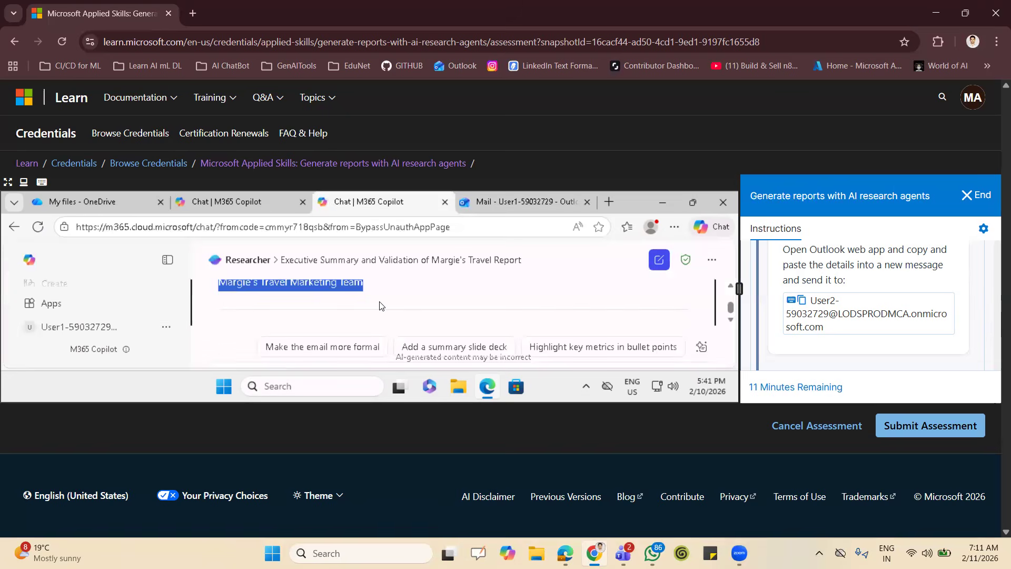
Paste the copied draft into the Outlook message body and allow the site to access the clipboard.
click(493, 207)
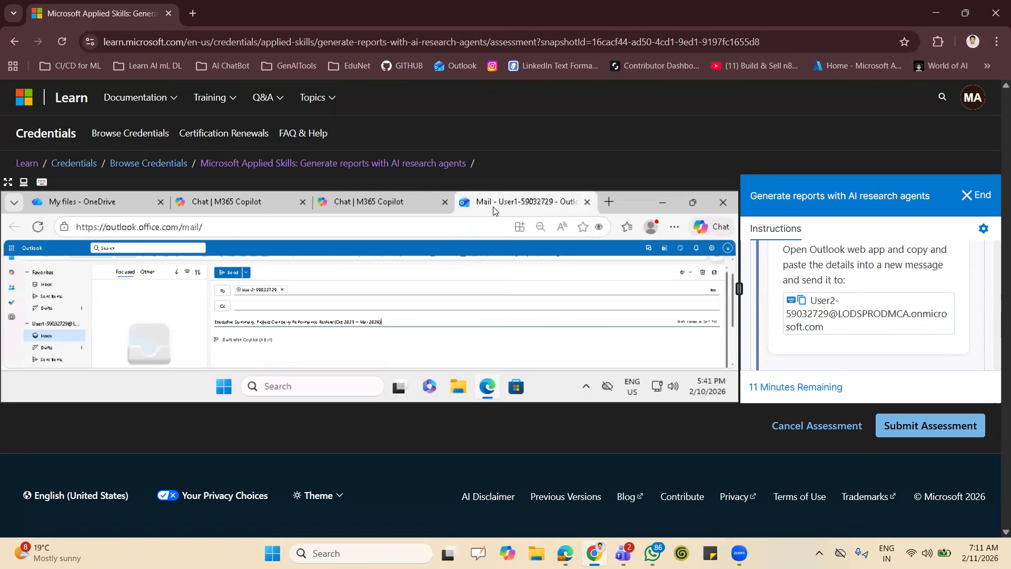
click(359, 343)
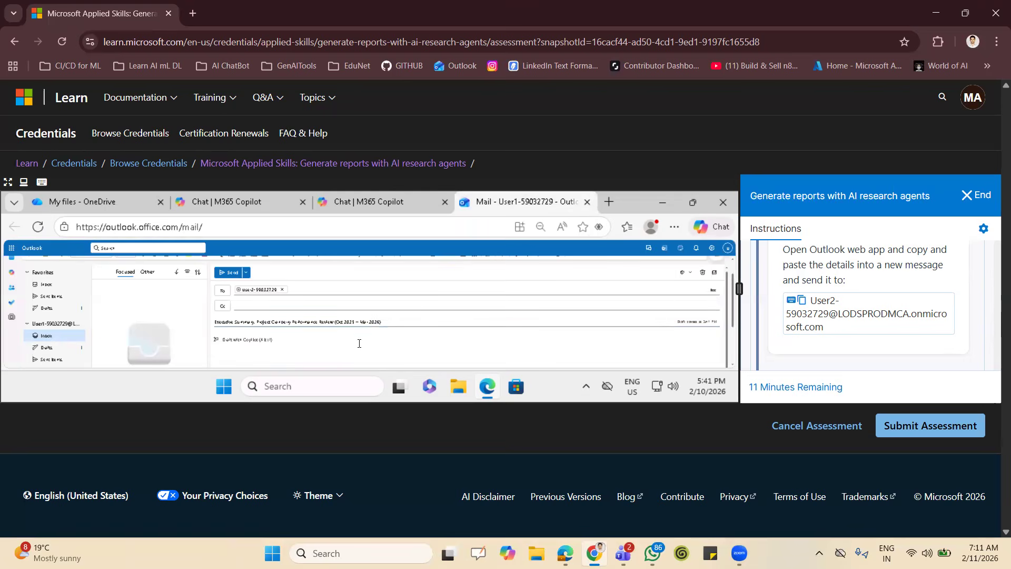
key(ctrl+v)
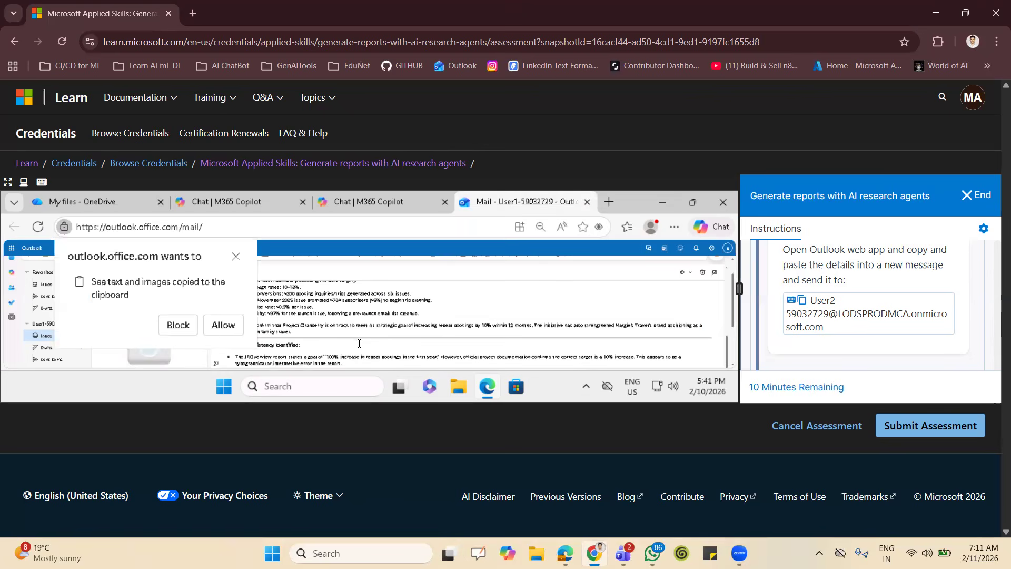
click(223, 325)
Delete the [Your Name] and [Your Title] placeholders from the message's signature.
scroll(345, 319, down, 3)
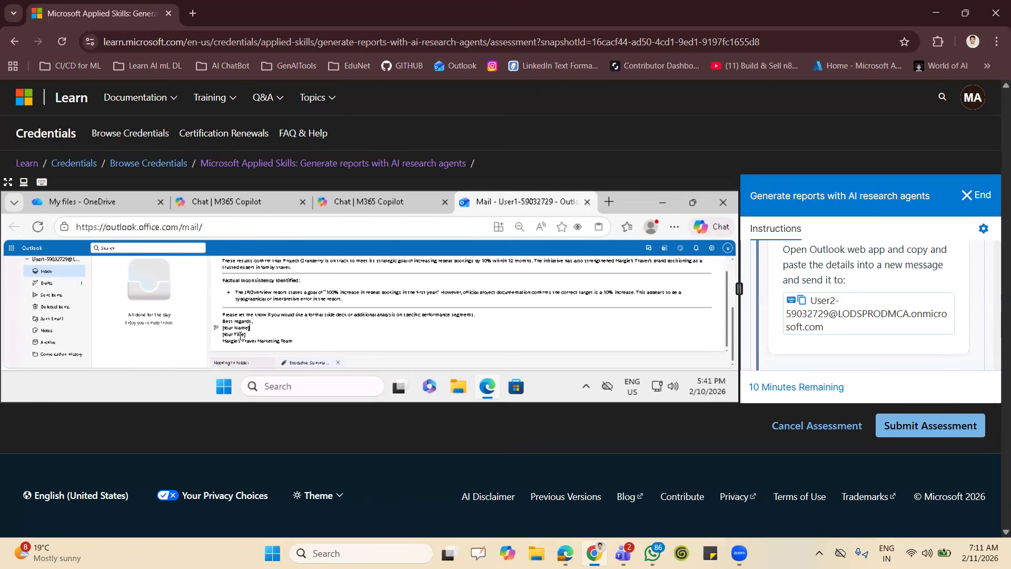
key(BackSpace)
key(BackSpace)
key(BackSpace)
key(BackSpace)
key(BackSpace)
key(BackSpace)
key(BackSpace)
key(BackSpace)
key(BackSpace)
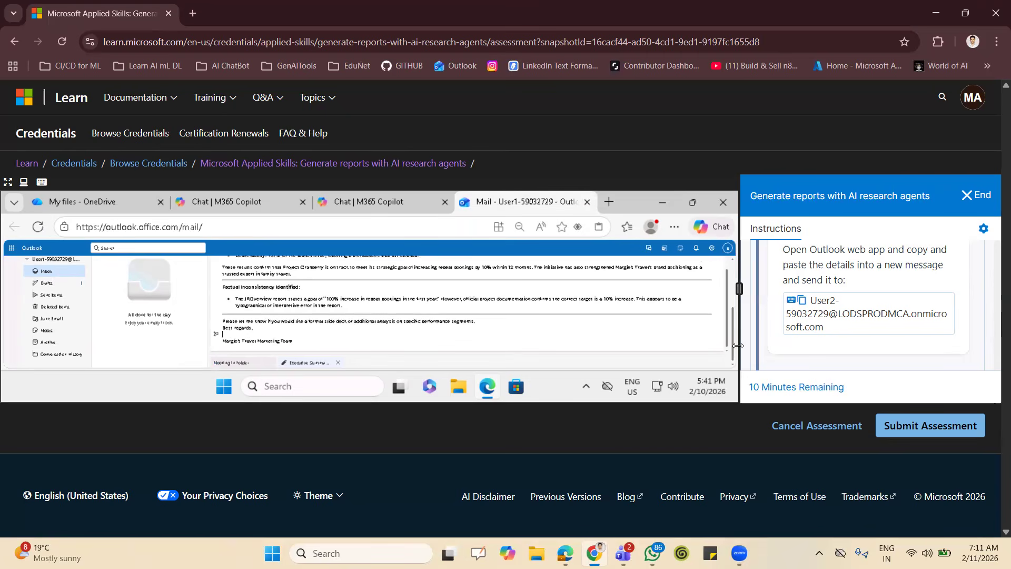
Enter the task creator's name from the lab instructions in the signature, above "Margie's Travel Marketing Team".
scroll(851, 287, up, 3)
scroll(850, 287, up, 5)
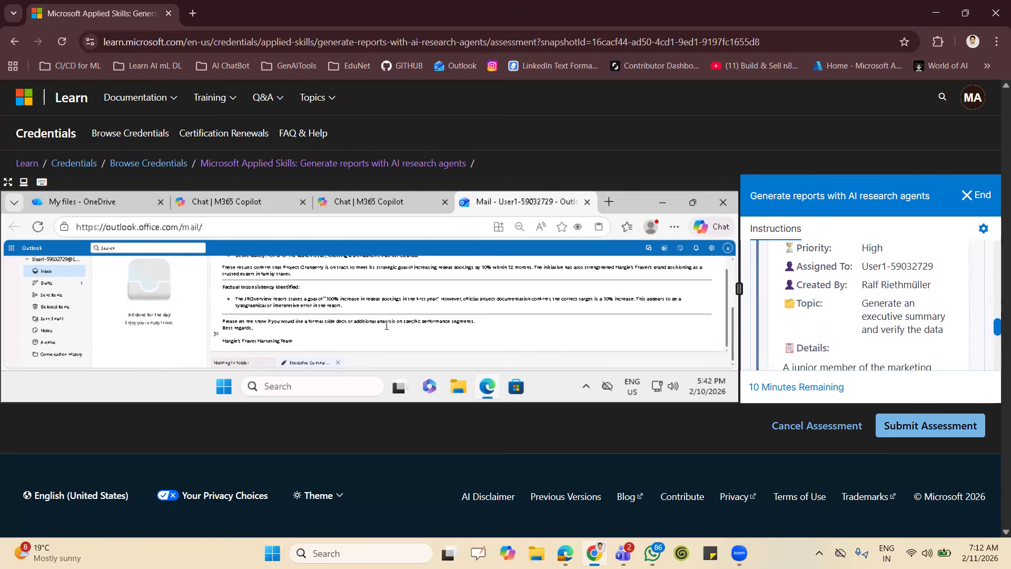
Check the recipient and subject of the executive summary message and send it.
scroll(410, 309, up, 10)
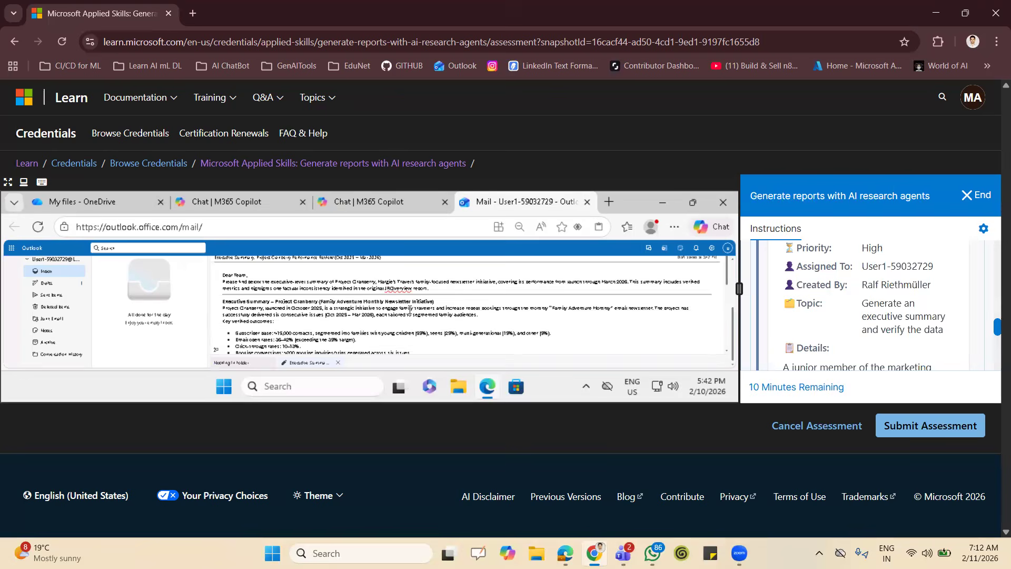
scroll(410, 309, up, 3)
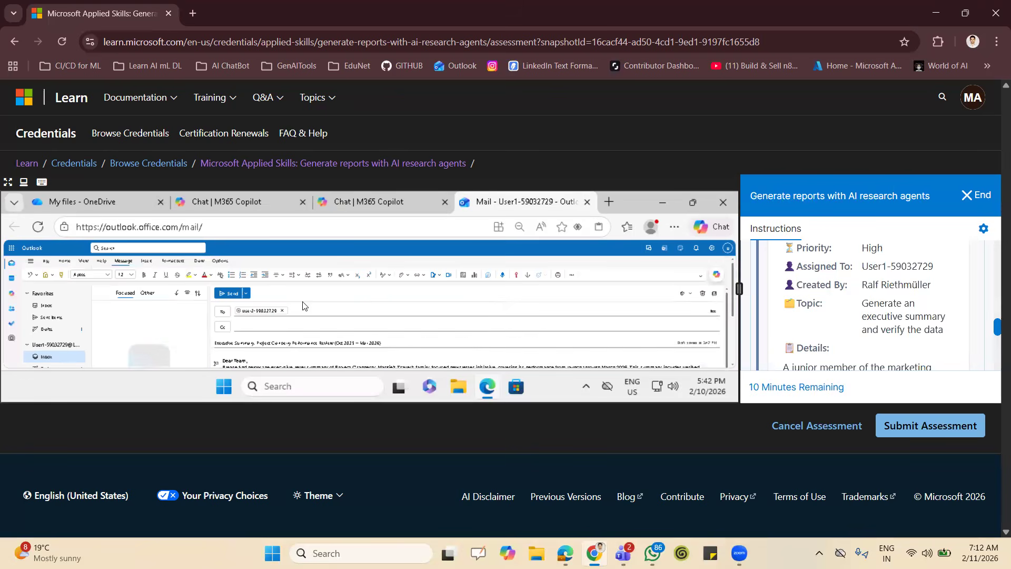
click(230, 294)
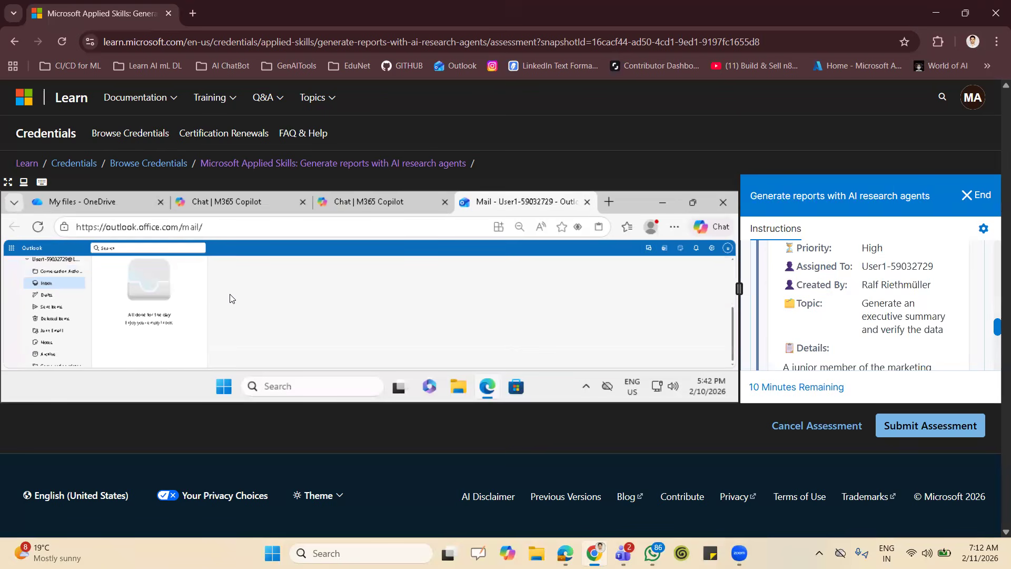
Set the Outlook page zoom to 67% and review the executive summary message in Sent Items.
click(675, 227)
click(643, 319)
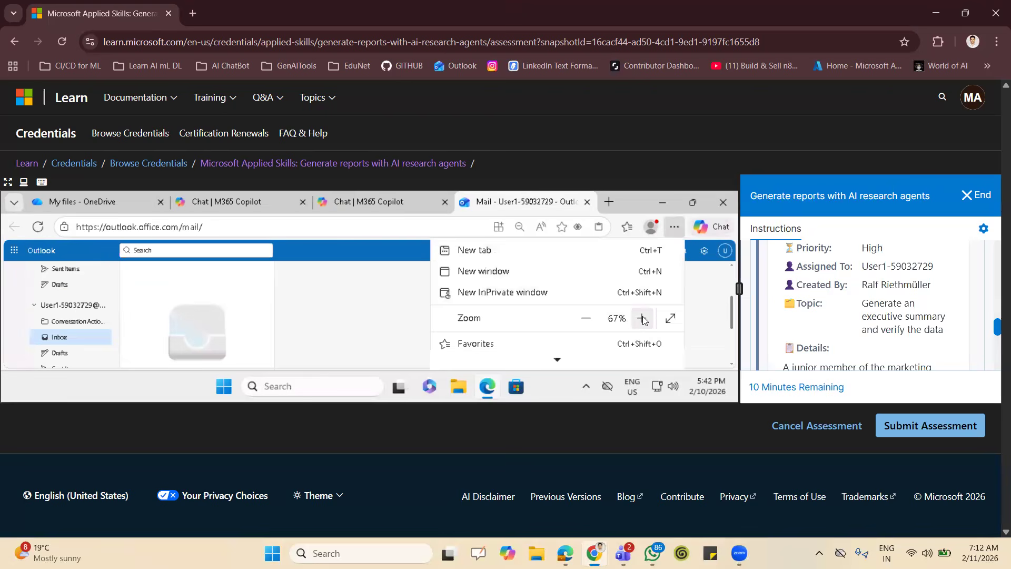
click(62, 323)
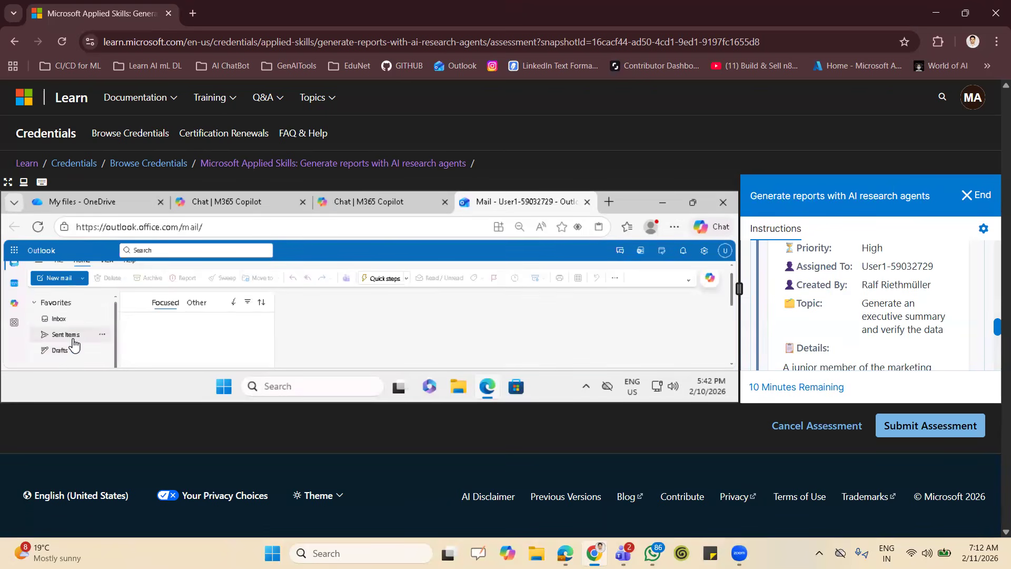
click(73, 340)
click(177, 346)
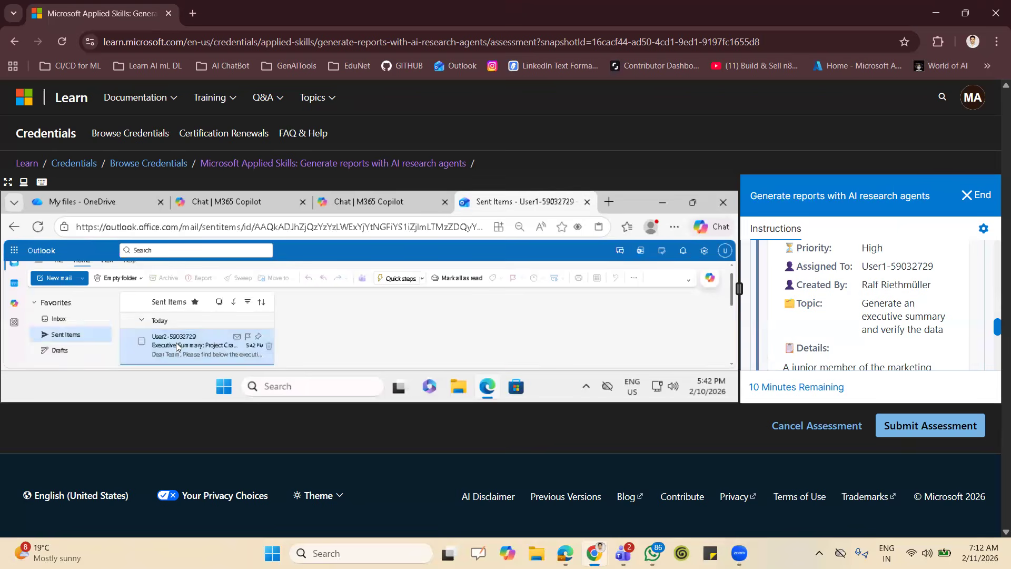
scroll(417, 340, down, 6)
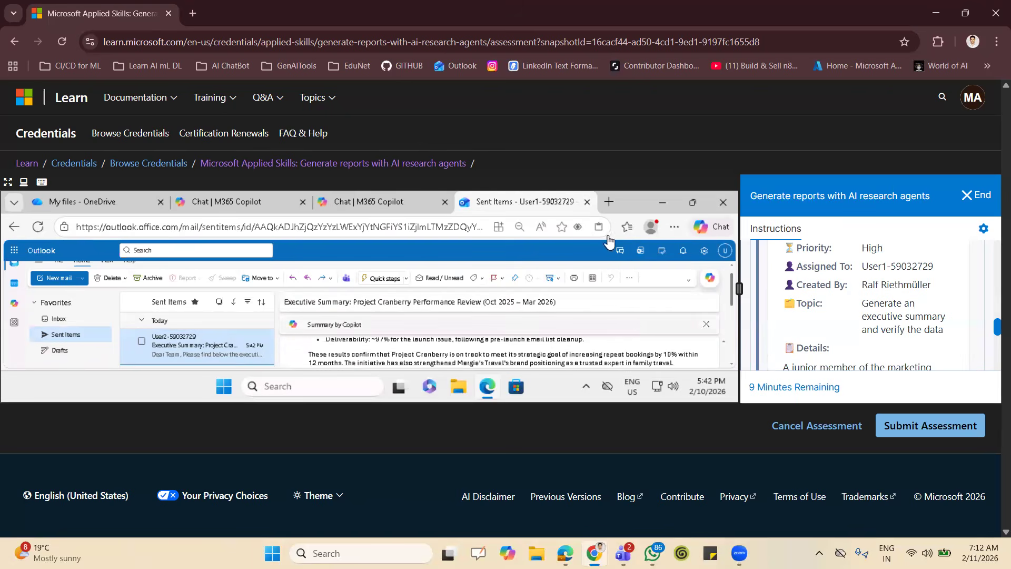
Recheck the remaining lab instructions and close the Outlook tab, both Copilot chat tabs and the lab's browser window.
scroll(850, 318, down, 2)
scroll(850, 318, down, 5)
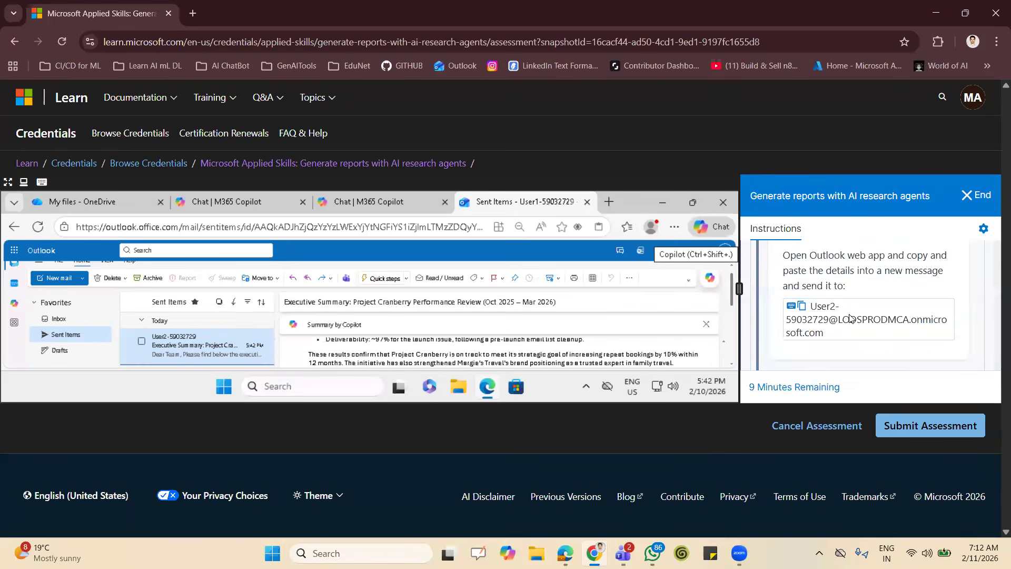
scroll(850, 318, down, 5)
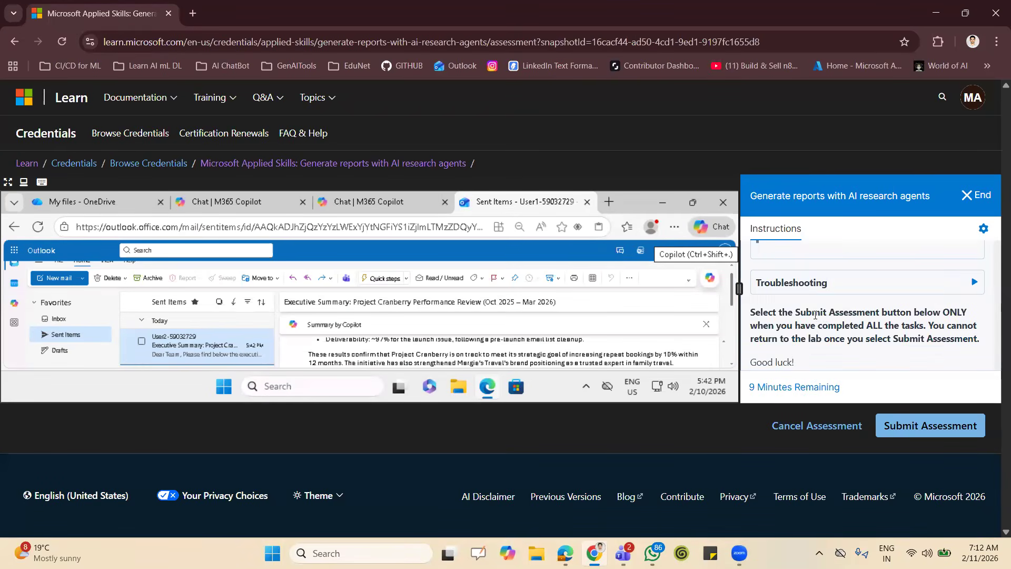
scroll(869, 342, up, 5)
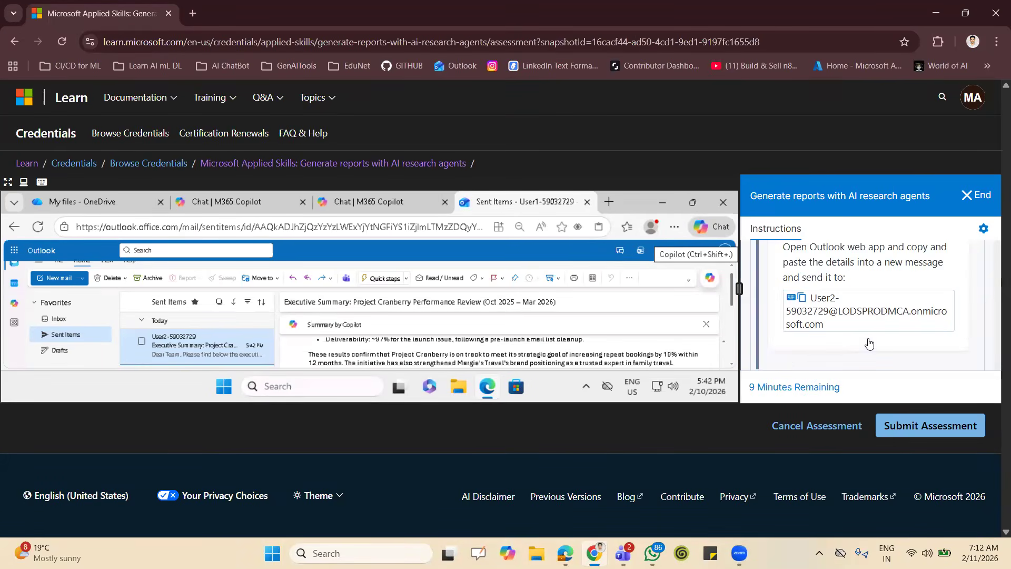
click(588, 201)
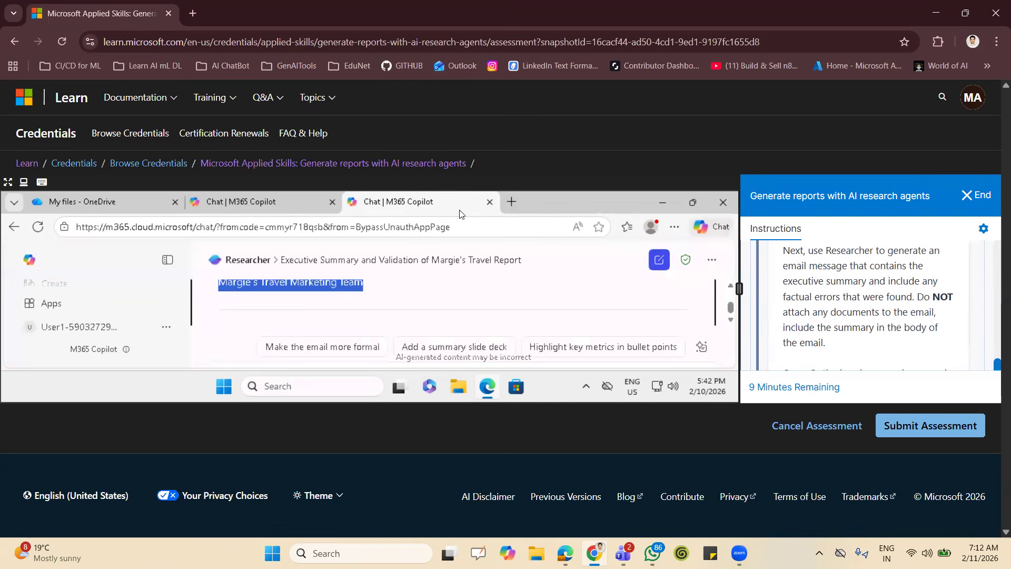
click(490, 202)
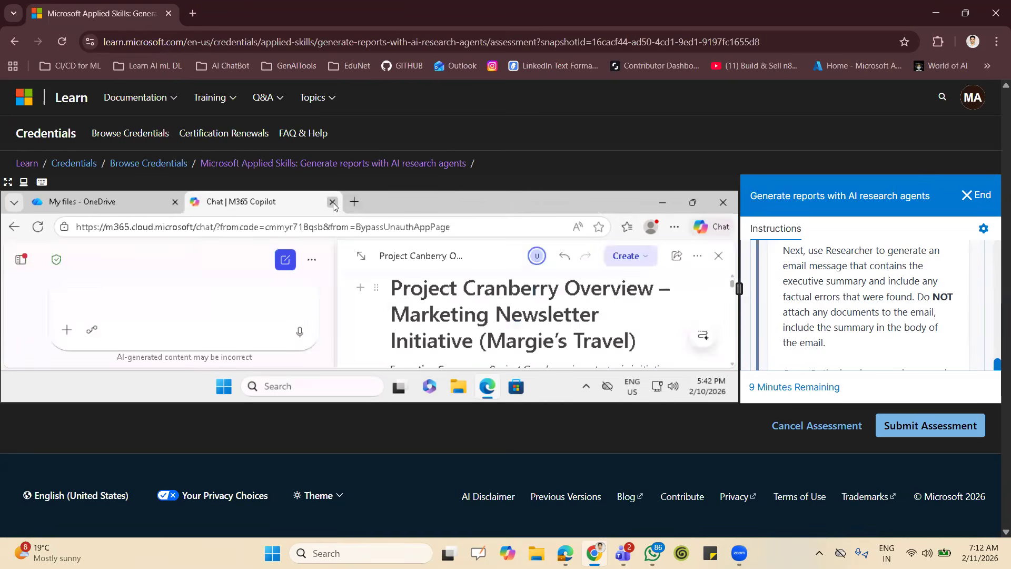
click(333, 202)
click(718, 206)
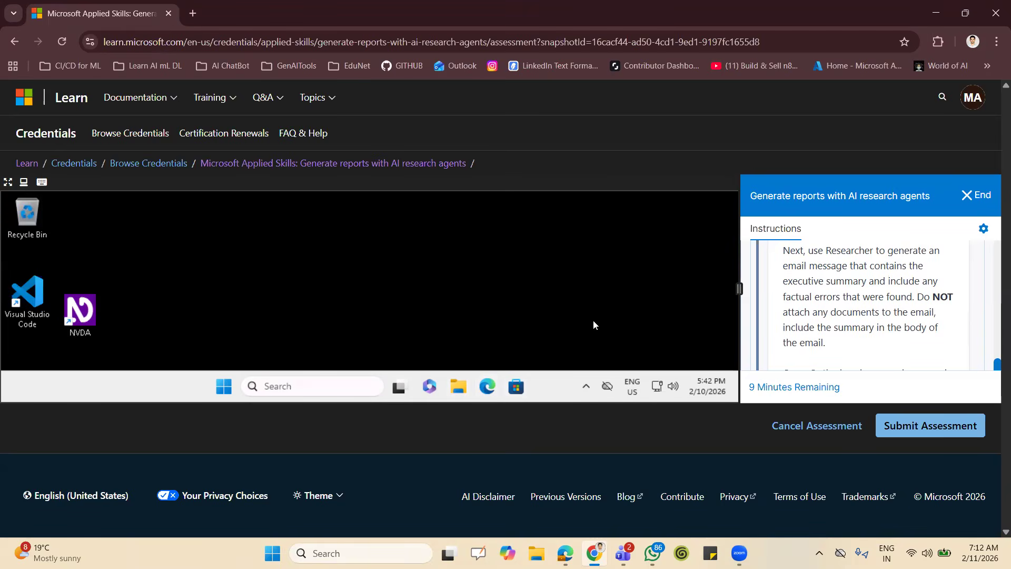
Submit the assessment for scoring, confirming the submission and leaving the lab page.
click(932, 429)
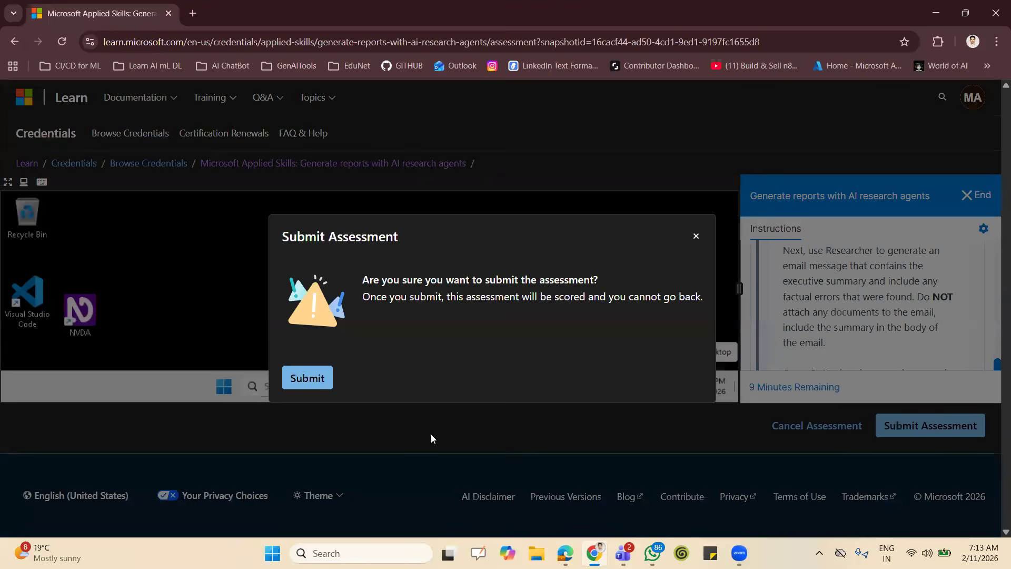
click(313, 380)
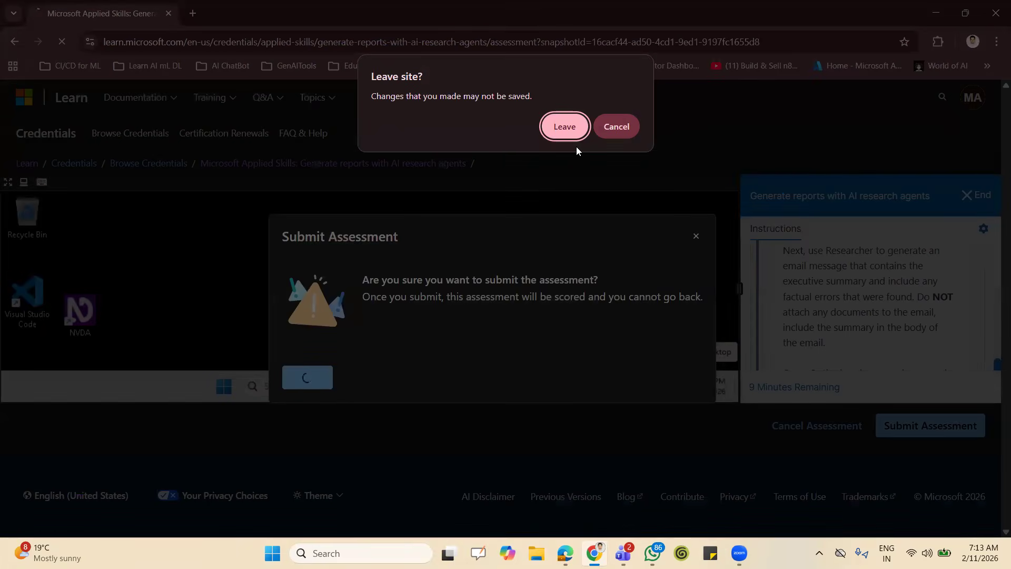
key(Return)
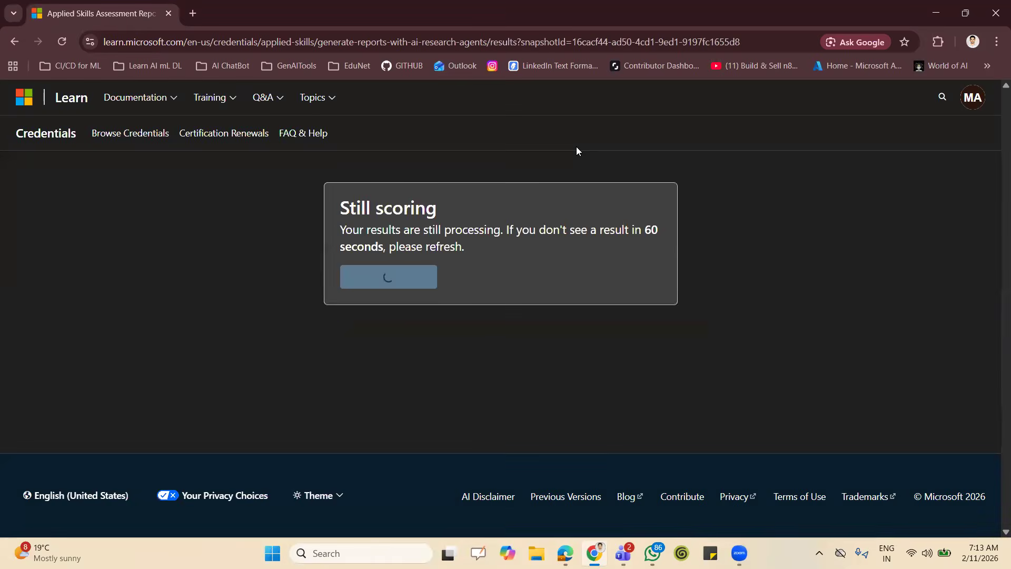